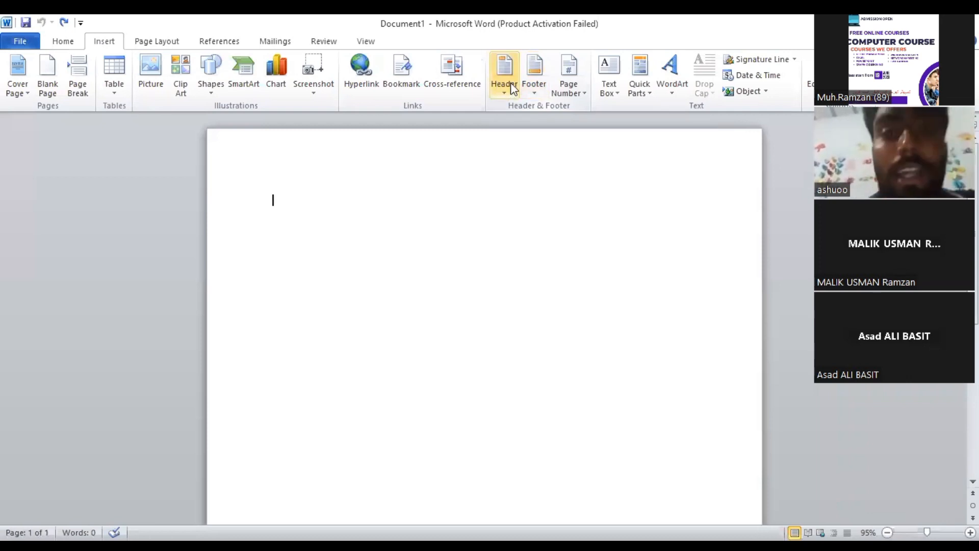
Insert a Blank header and enter "Computer book" as its text.
{"action": "left_click", "coordinate": [510, 82]}
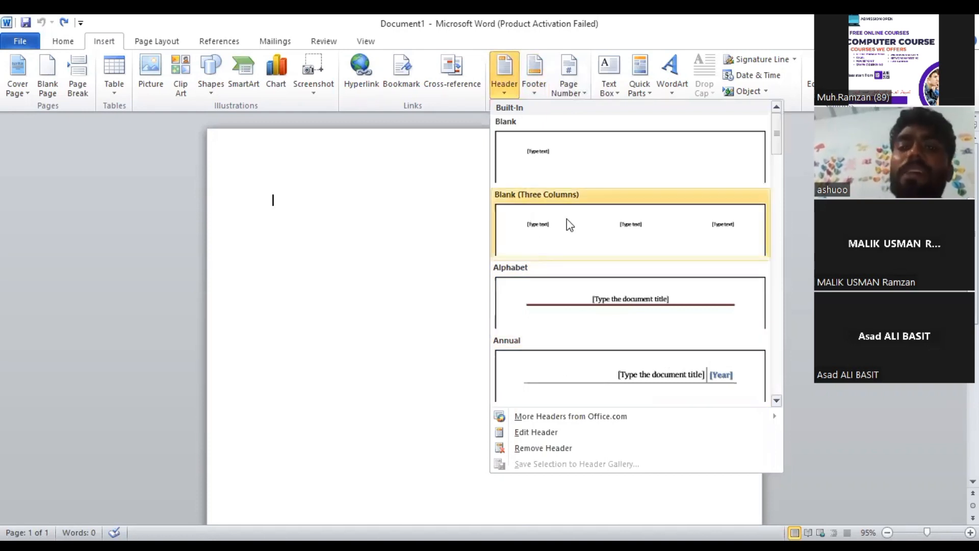
{"action": "left_click", "coordinate": [540, 153]}
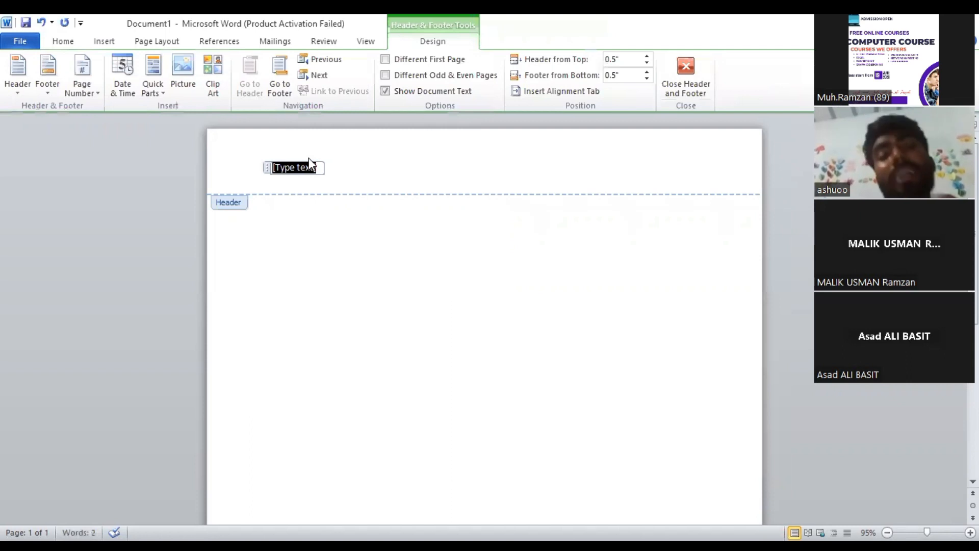
{"action": "type", "text": "c"}
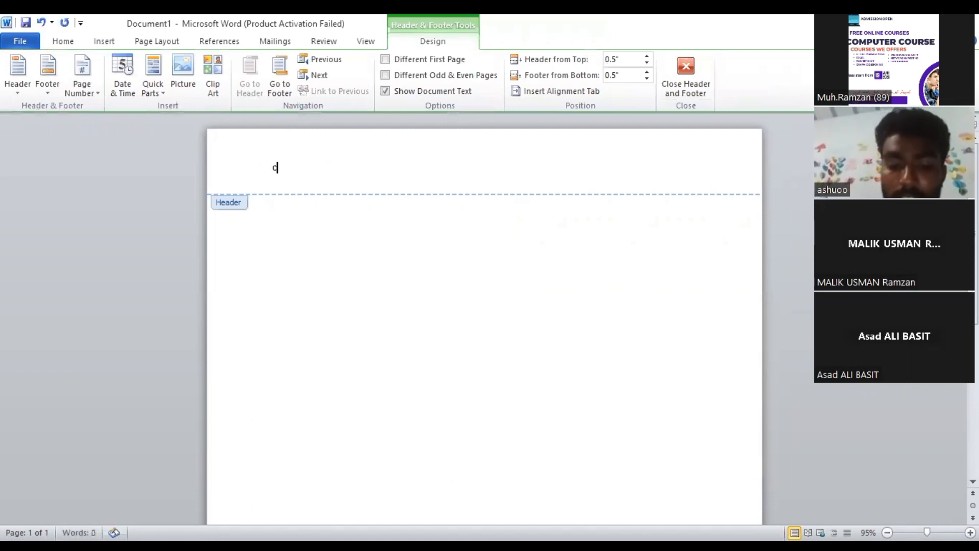
{"action": "type", "text": "omputer"}
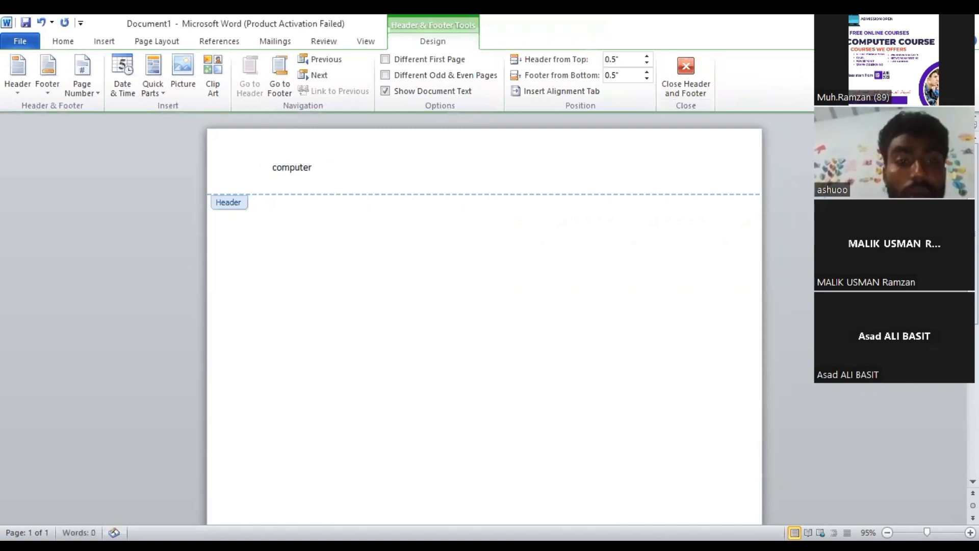
{"action": "type", "text": " book"}
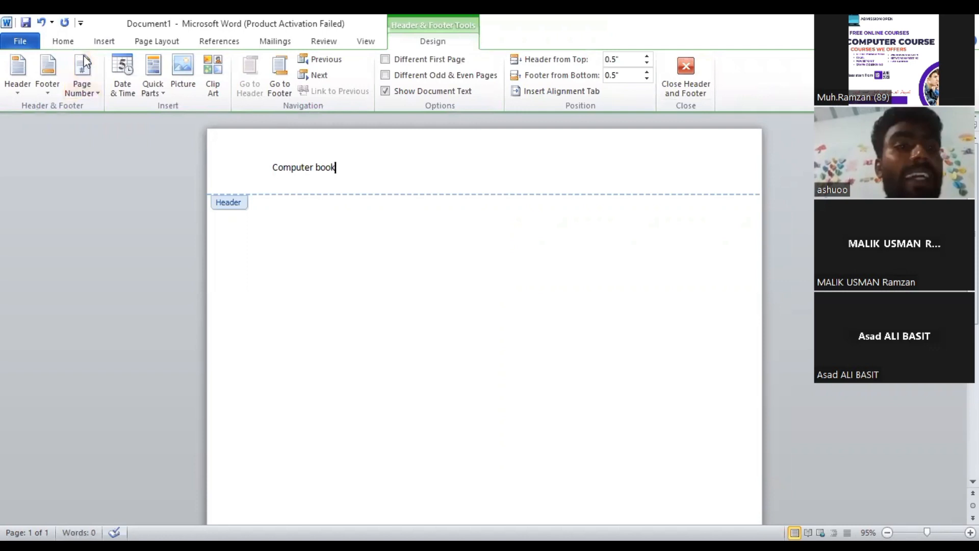
Try centre and right alignment on the header text, and return it to left alignment.
{"action": "left_click", "coordinate": [66, 42]}
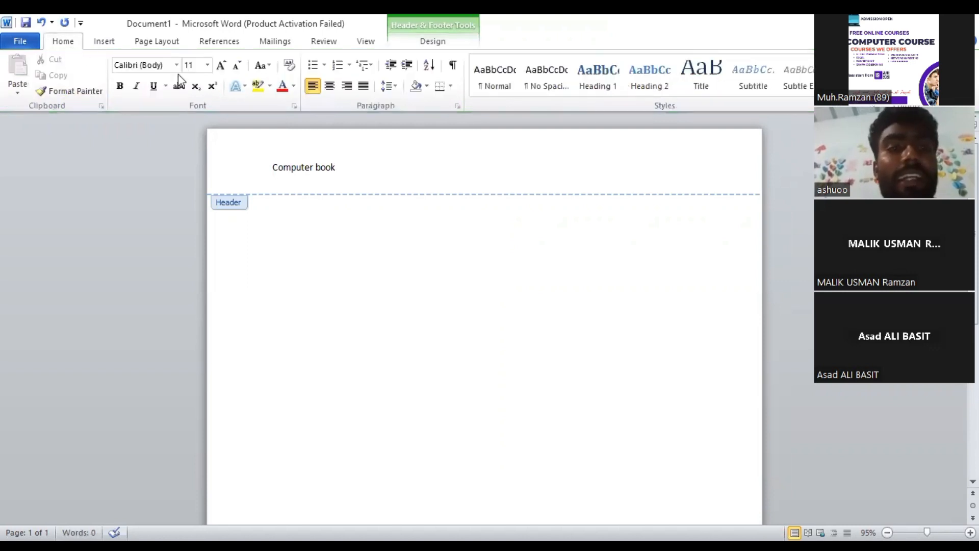
{"action": "left_click", "coordinate": [329, 85]}
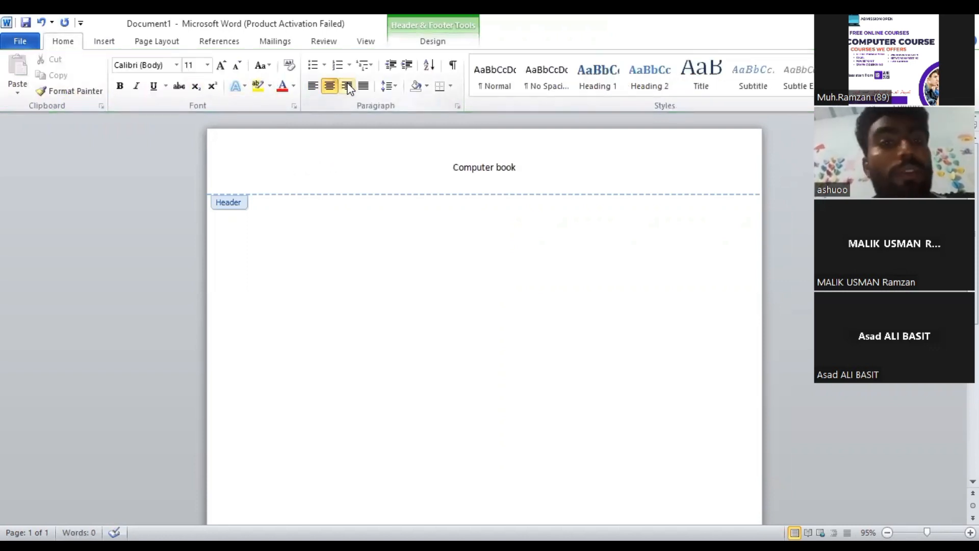
{"action": "left_click", "coordinate": [349, 88]}
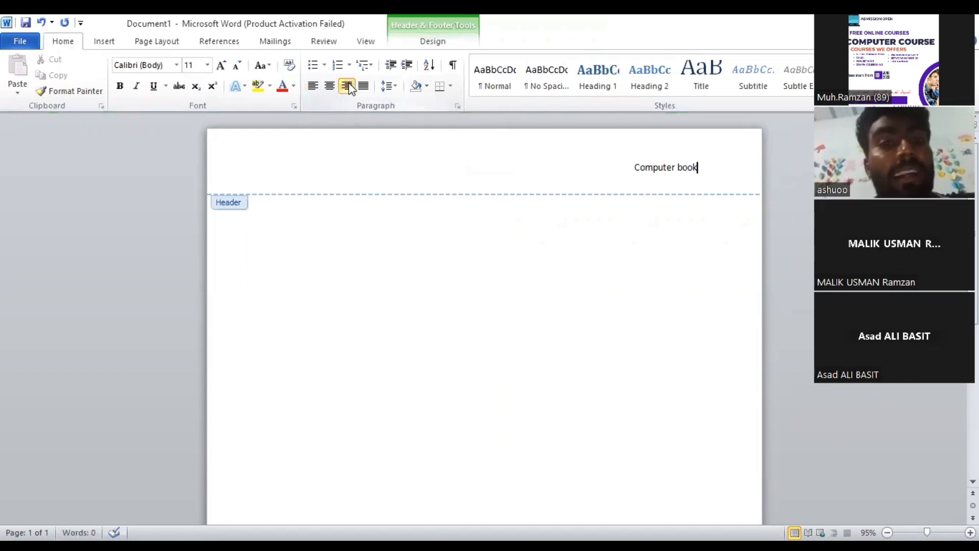
{"action": "left_click", "coordinate": [309, 87]}
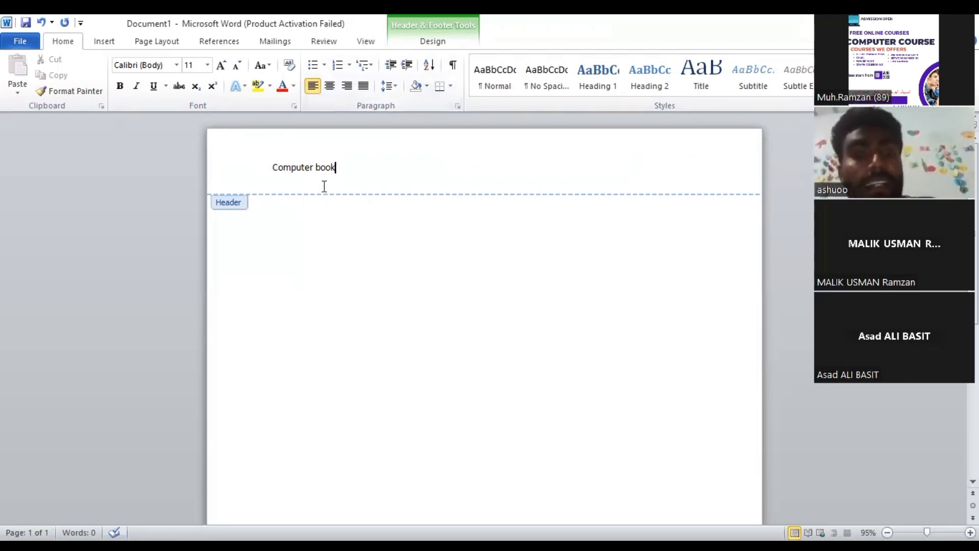
Undo the alignment changes and the "Computer book" text to leave the header empty.
{"action": "key", "text": "ctrl+z"}
{"action": "key", "text": "ctrl+z"}
{"action": "key", "text": "ctrl+z"}
{"action": "key", "text": "ctrl+z"}
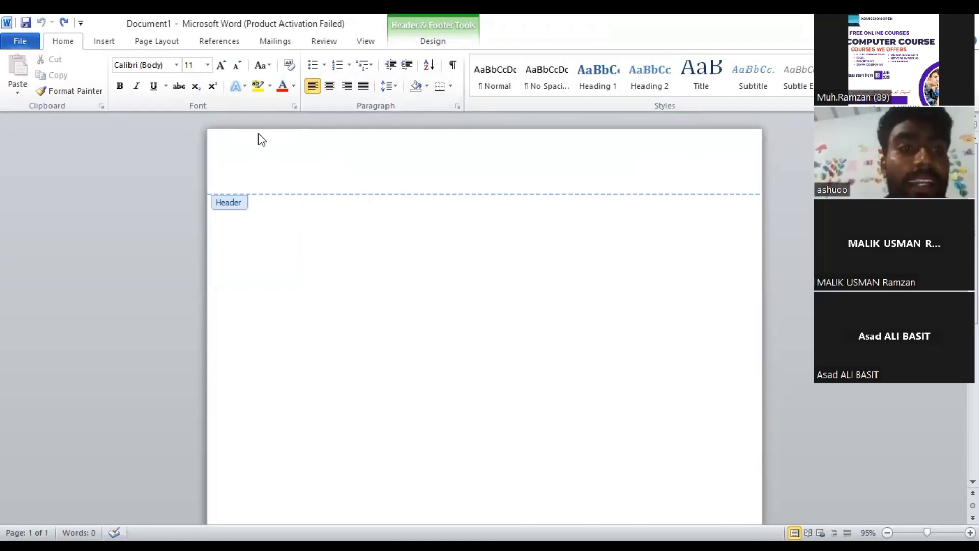
Insert a Blank (Three Columns) header and replace its left placeholder with "It series".
{"action": "left_click", "coordinate": [118, 42]}
{"action": "left_click", "coordinate": [506, 87]}
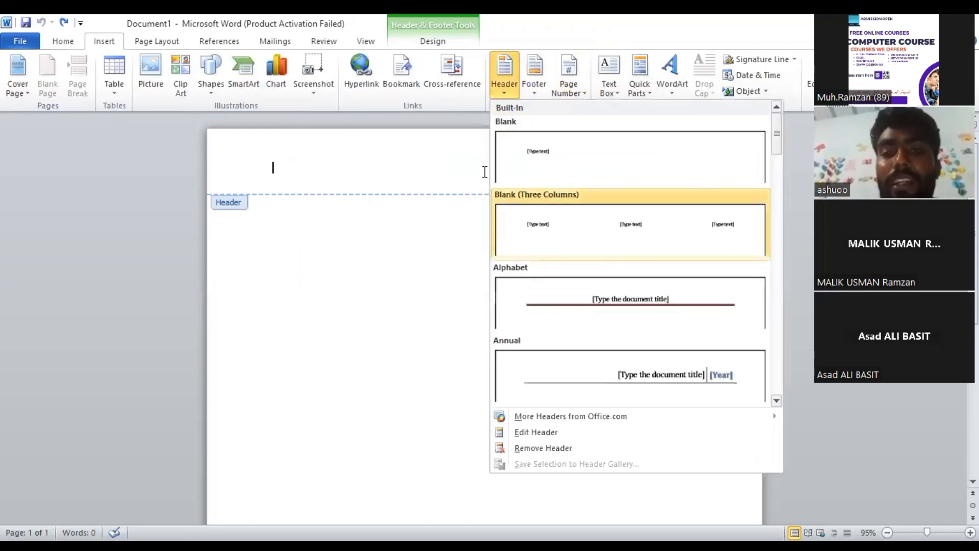
{"action": "left_click", "coordinate": [638, 196]}
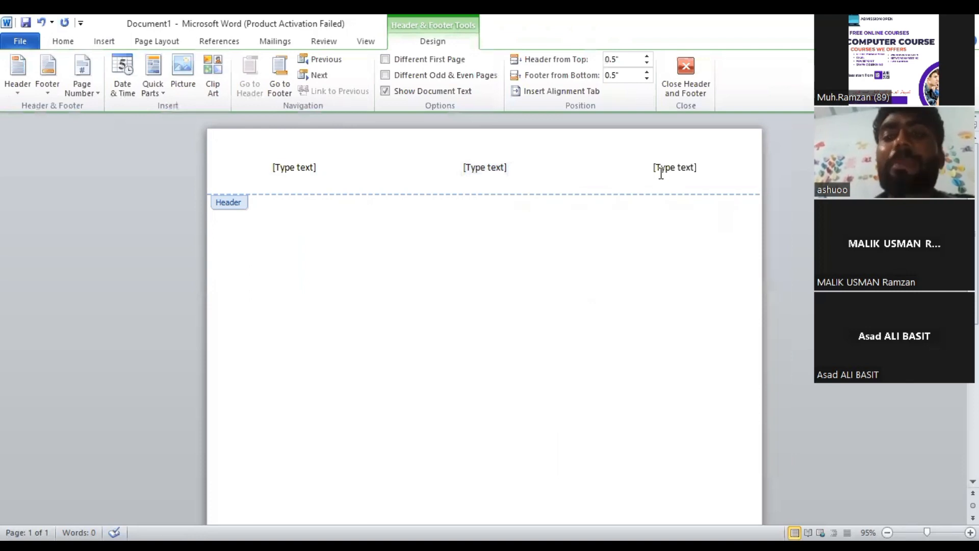
{"action": "left_click", "coordinate": [308, 171]}
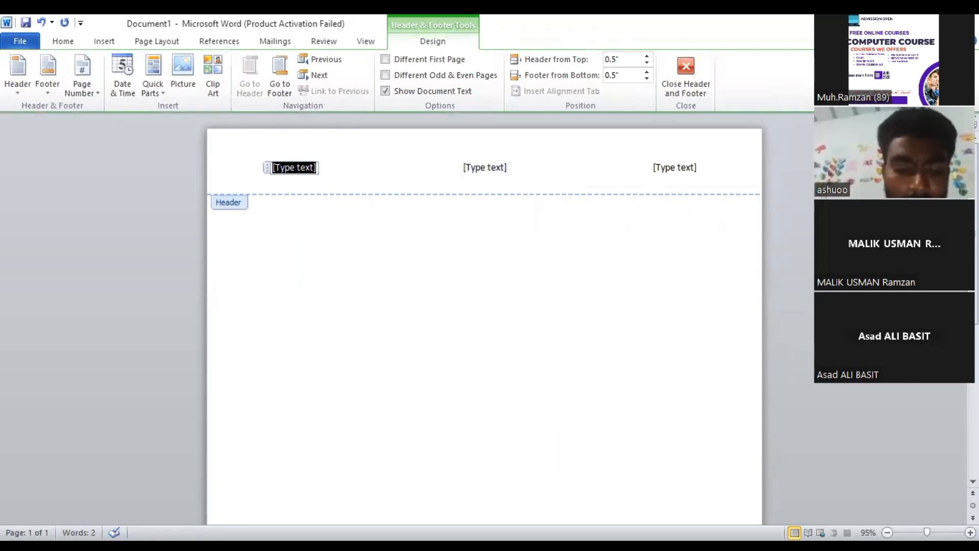
{"action": "type", "text": "it series"}
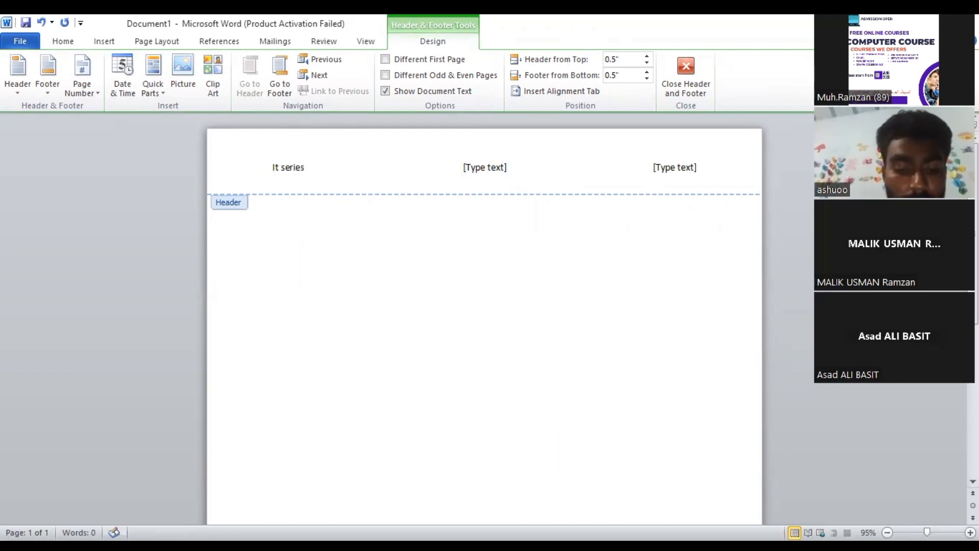
Fill the header's centre placeholder with "chapter #01", using the suggested spelling correction, and the right placeholder with "02".
{"action": "left_click", "coordinate": [497, 173]}
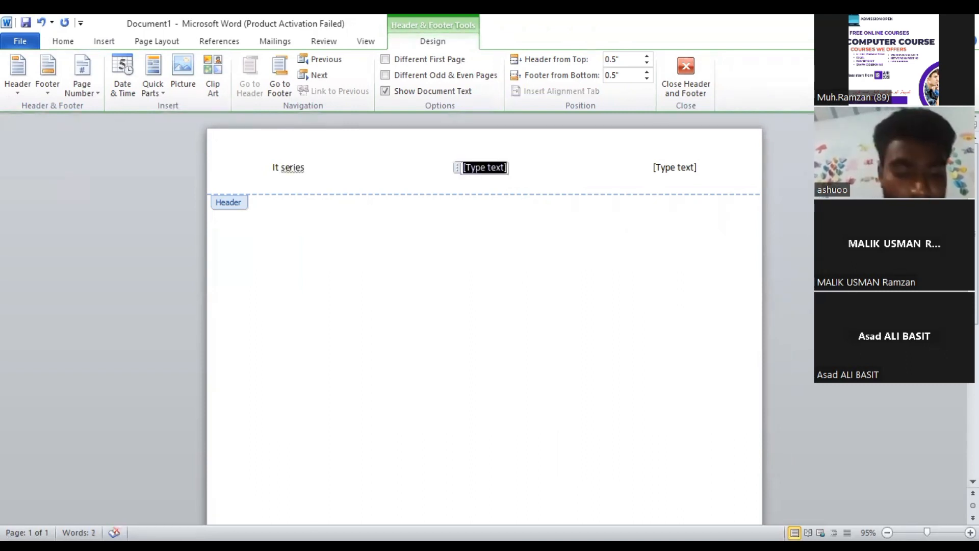
{"action": "type", "text": "chpter"}
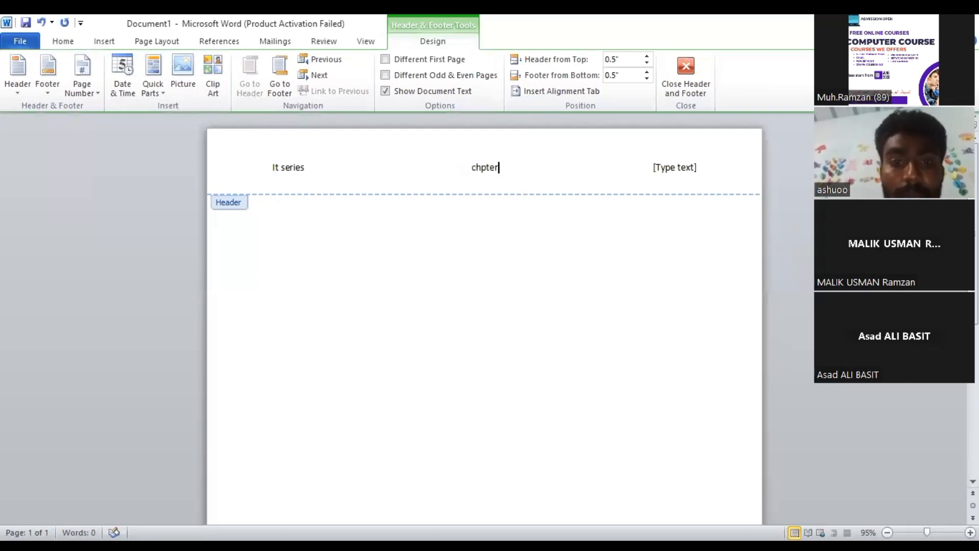
{"action": "type", "text": " #01"}
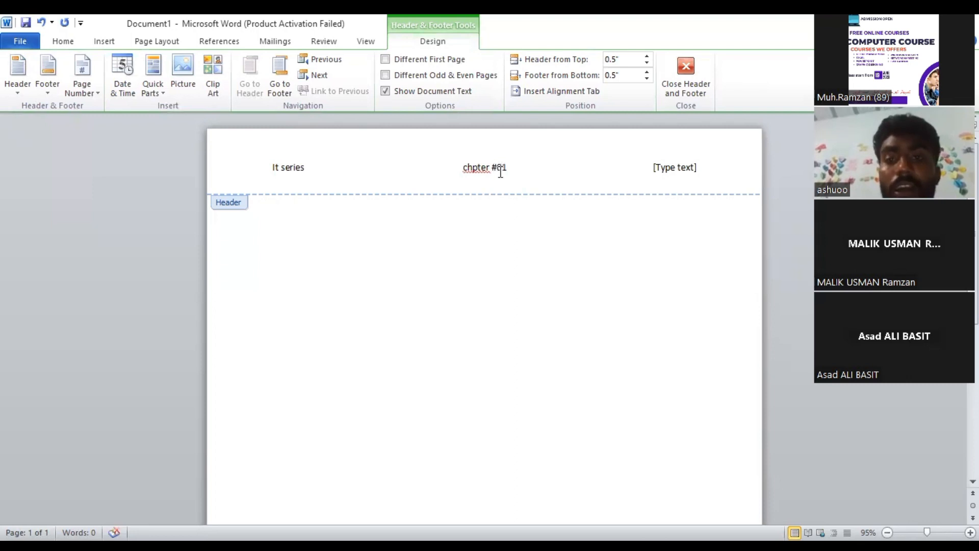
{"action": "left_click", "coordinate": [477, 172]}
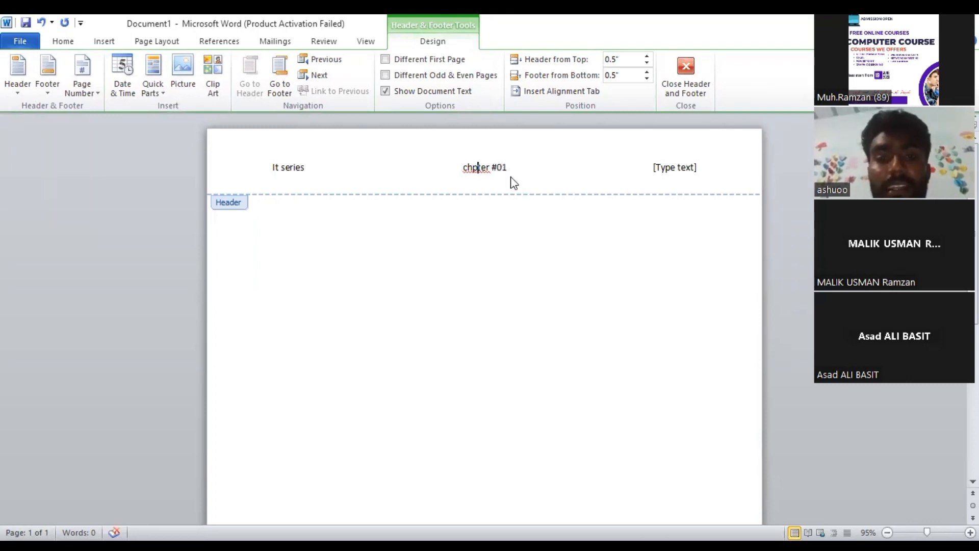
{"action": "right_click", "coordinate": [487, 171]}
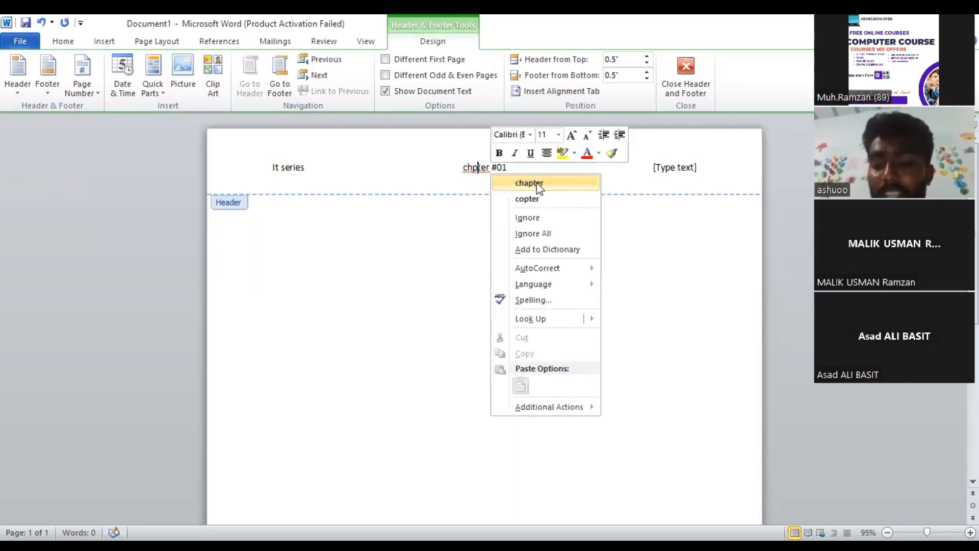
{"action": "left_click", "coordinate": [529, 183]}
{"action": "left_click", "coordinate": [668, 167]}
{"action": "type", "text": "02"}
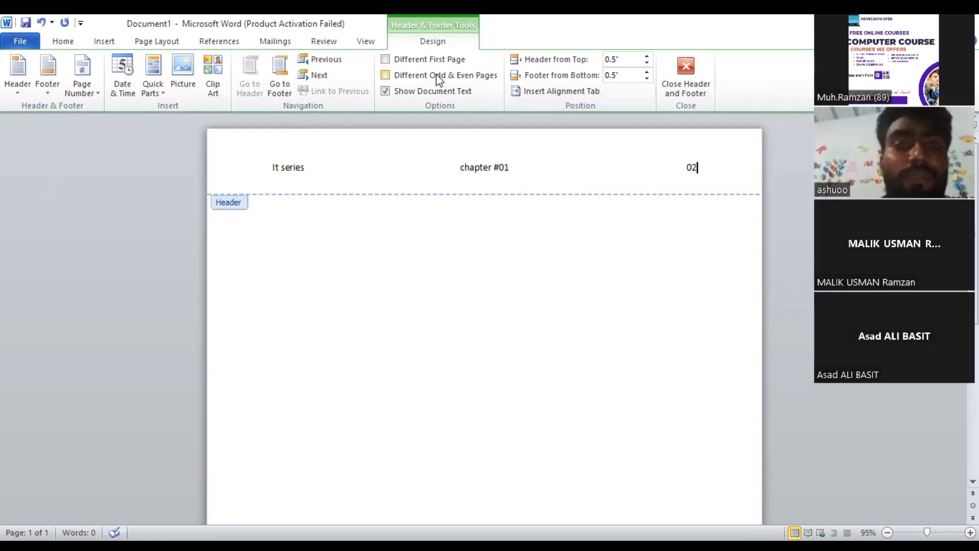
Insert the Alphabet footer and replace its left placeholder text with "not for sale".
{"action": "left_click", "coordinate": [118, 40]}
{"action": "left_click", "coordinate": [535, 88]}
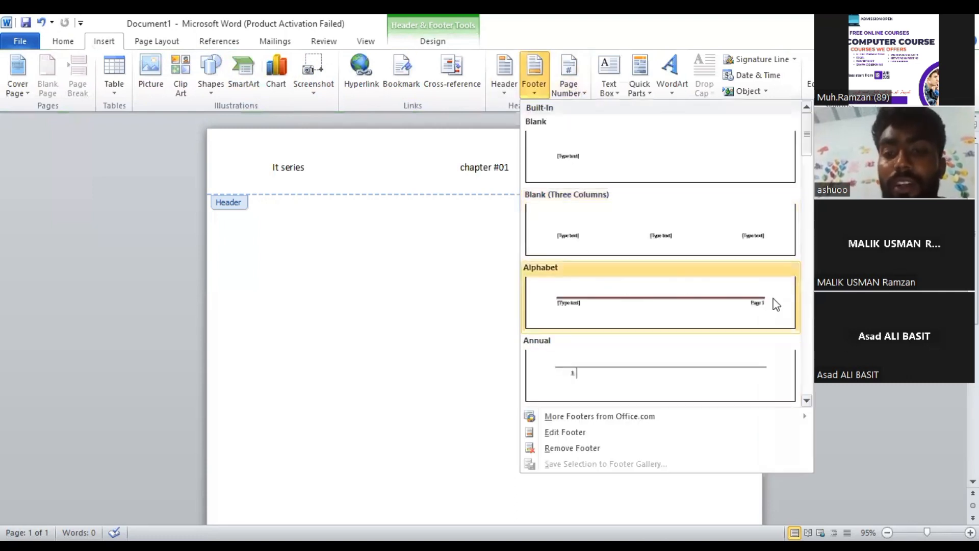
{"action": "left_click", "coordinate": [667, 311]}
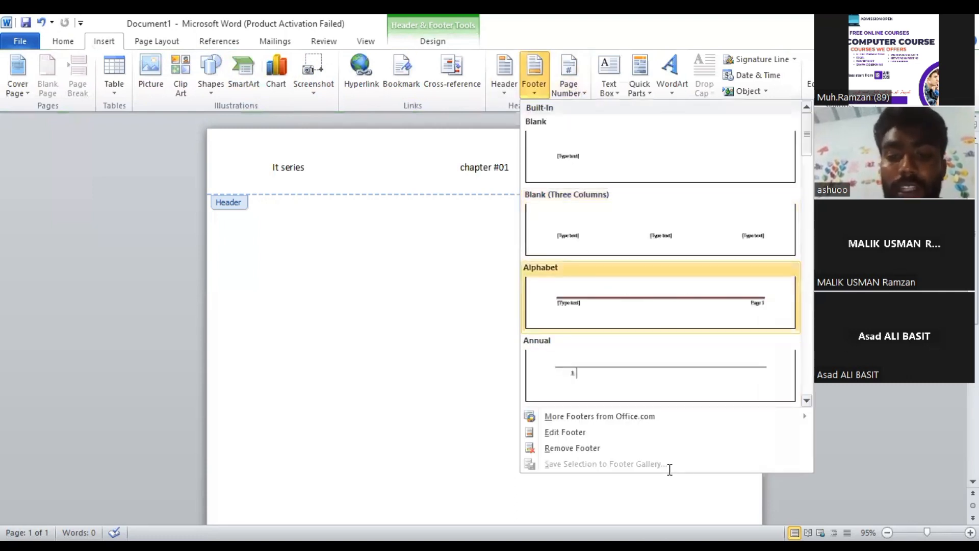
{"action": "left_click", "coordinate": [316, 463]}
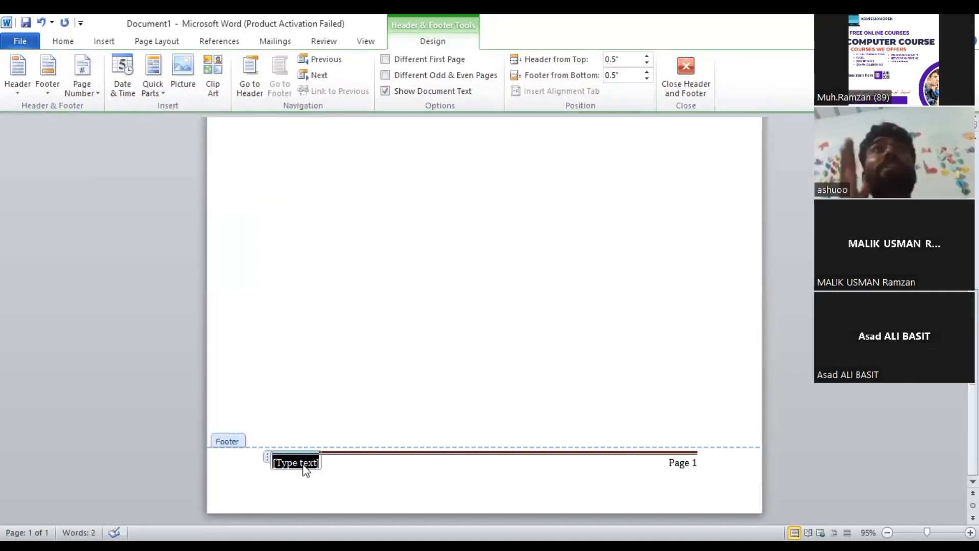
{"action": "key", "text": "Delete"}
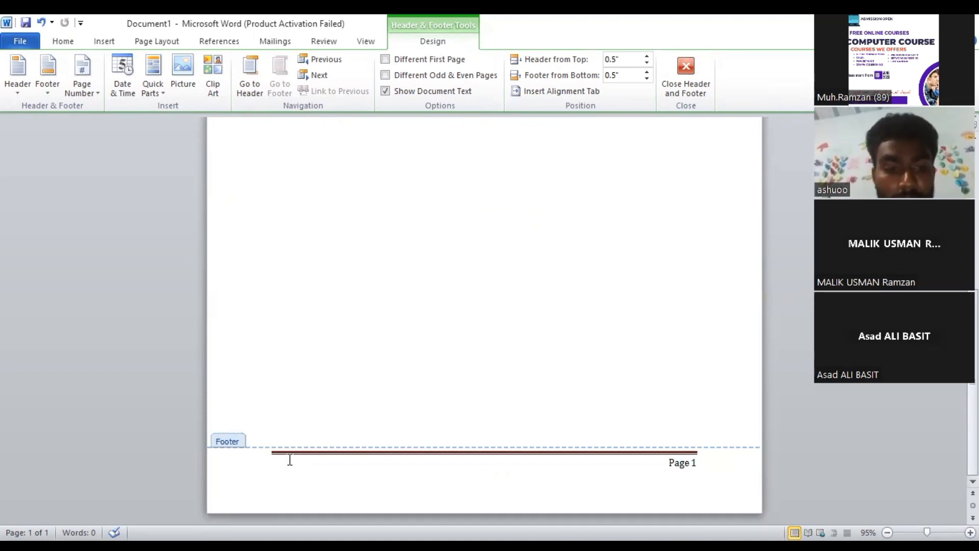
{"action": "type", "text": "not "}
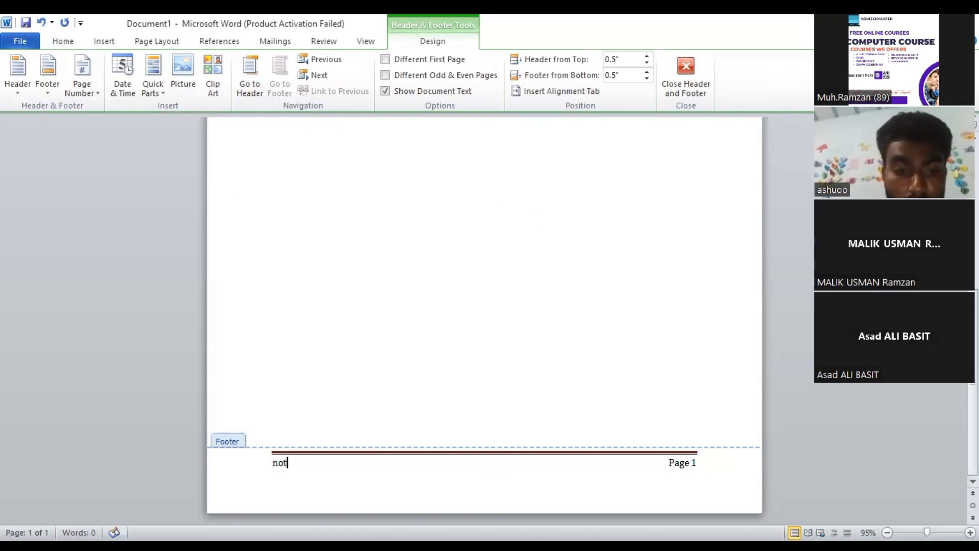
{"action": "type", "text": "for sale"}
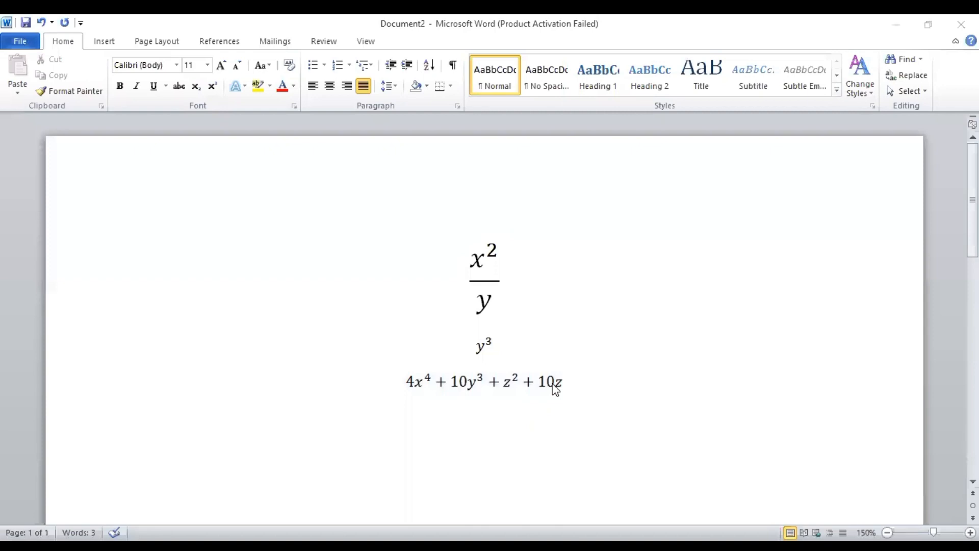
Insert a new empty equation on the line below the polynomial 4x⁴ + 10y³ + z² + 10z.
{"action": "left_click", "coordinate": [555, 406]}
{"action": "left_click", "coordinate": [521, 381]}
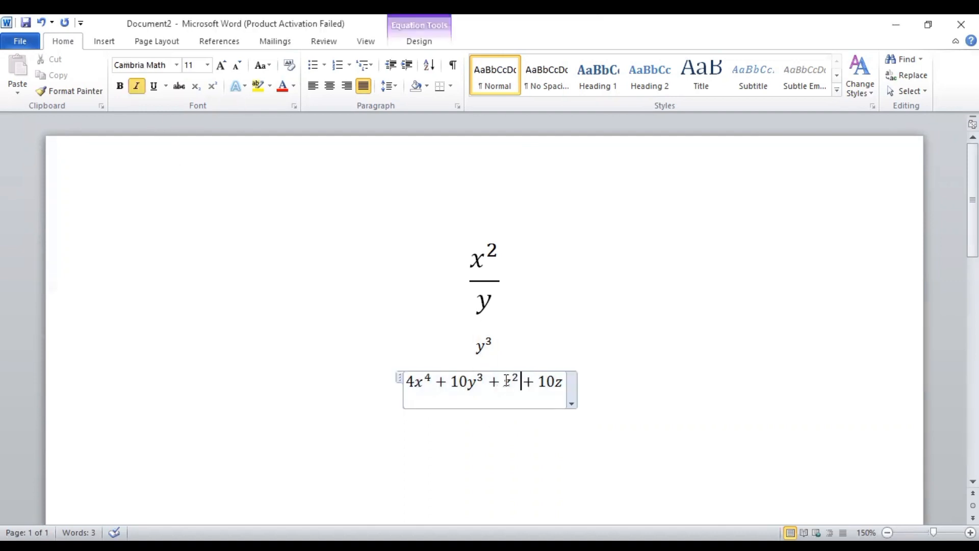
{"action": "left_click", "coordinate": [104, 41]}
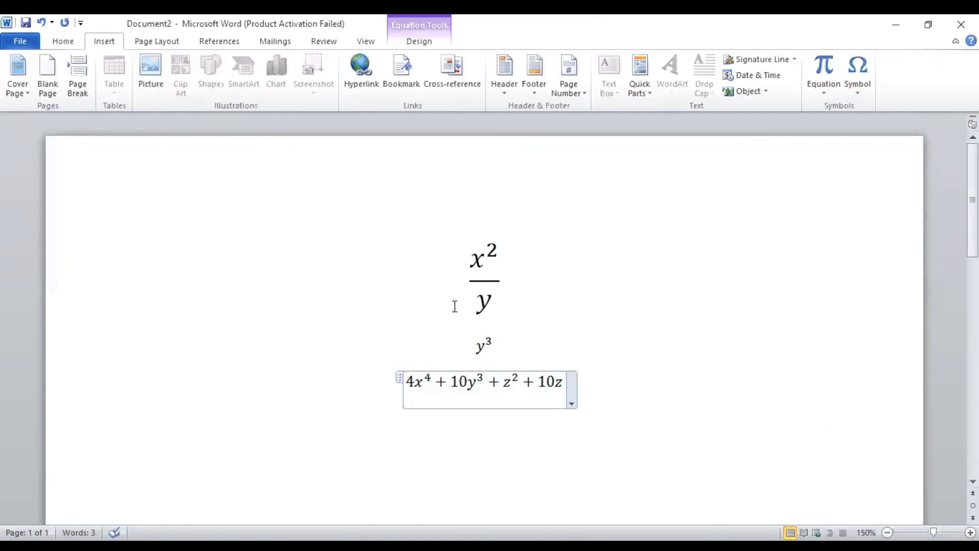
{"action": "left_click", "coordinate": [574, 393]}
{"action": "left_click", "coordinate": [587, 389]}
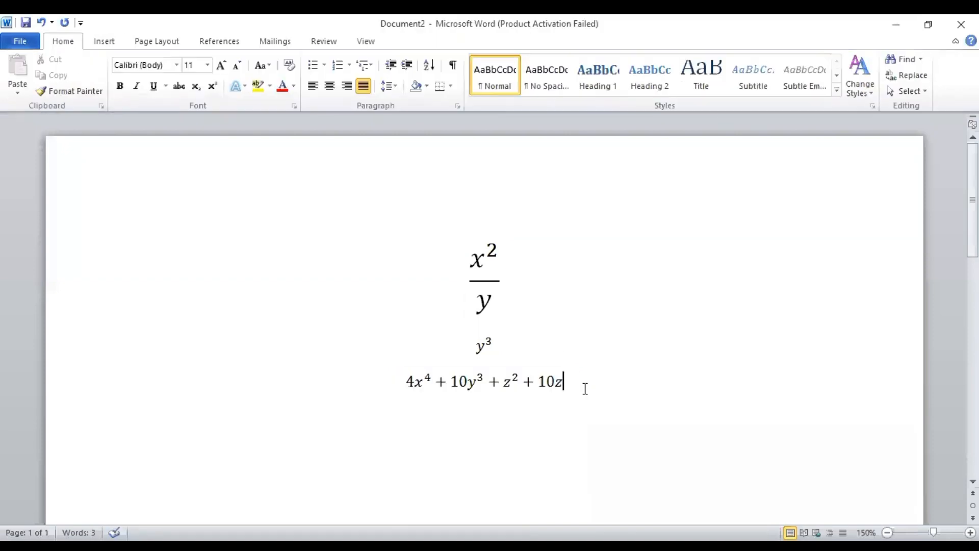
{"action": "key", "text": "Down"}
{"action": "left_click", "coordinate": [105, 42]}
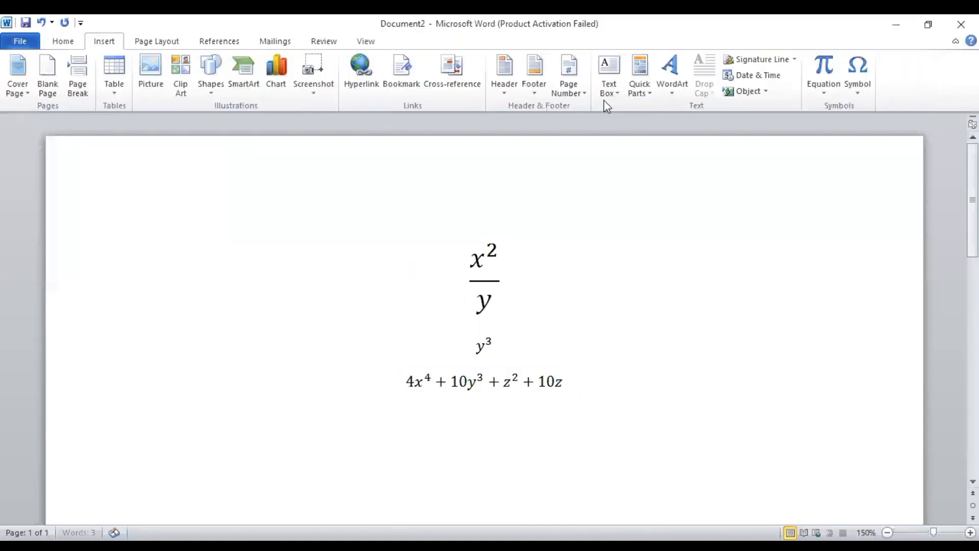
{"action": "left_click", "coordinate": [825, 92]}
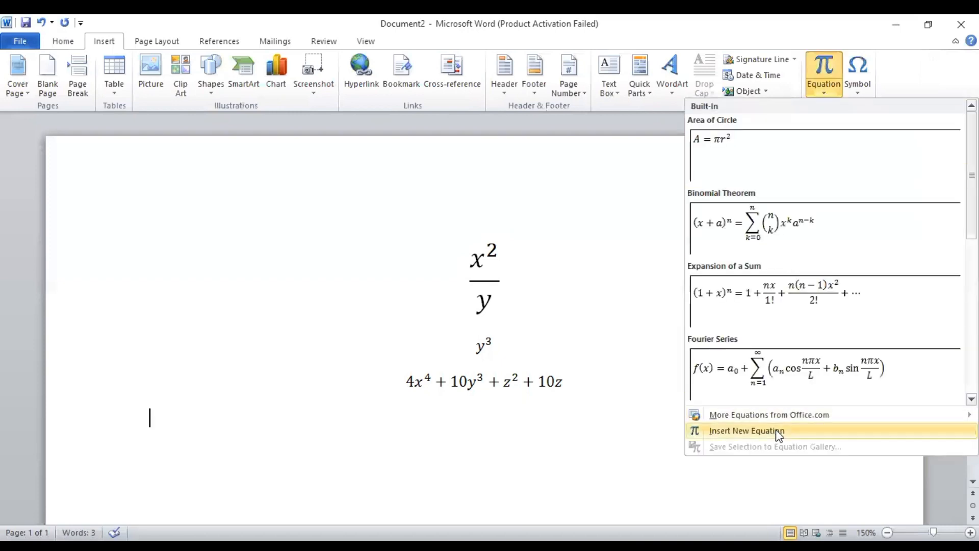
{"action": "left_click", "coordinate": [779, 432]}
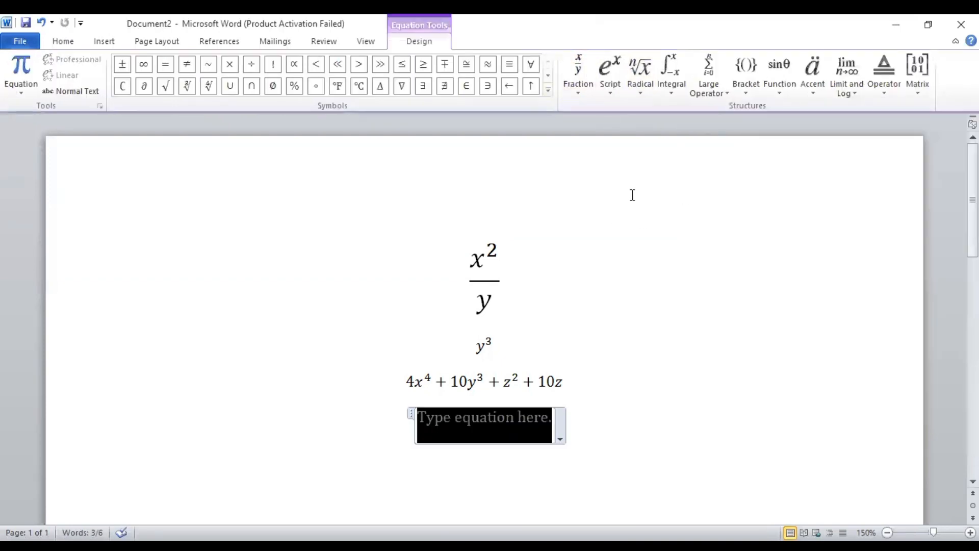
Fill the empty equation with a radical with degree, using 10y under the root and 3 as the degree.
{"action": "left_click", "coordinate": [642, 91]}
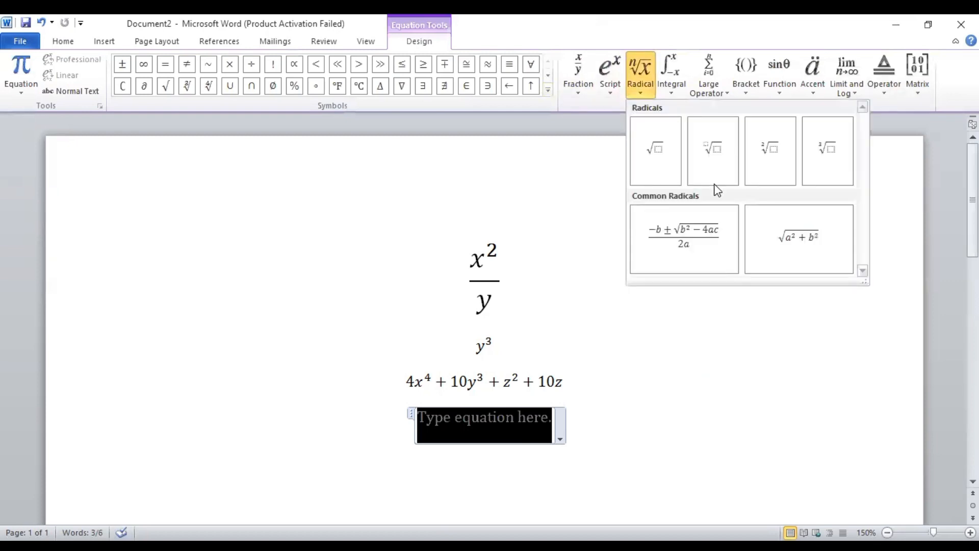
{"action": "left_click", "coordinate": [493, 419]}
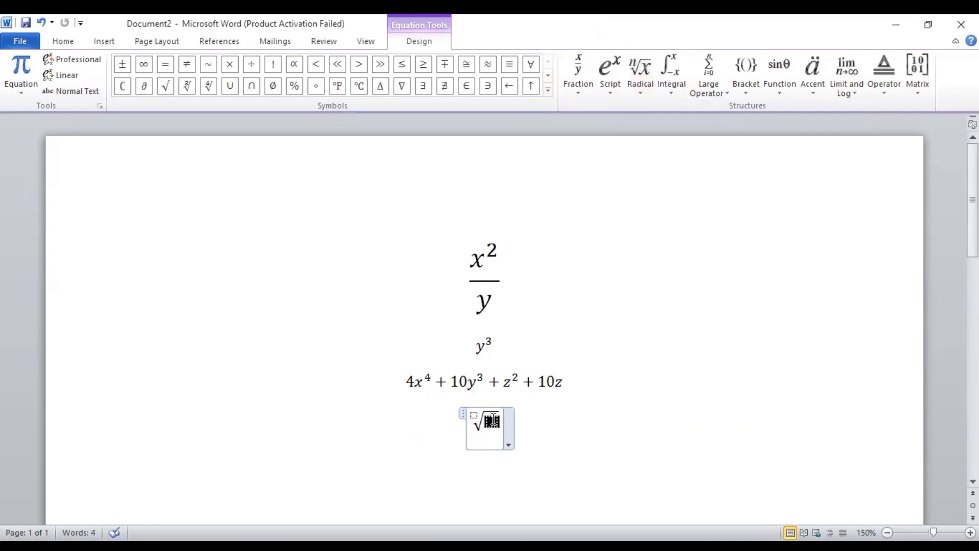
{"action": "type", "text": "10y"}
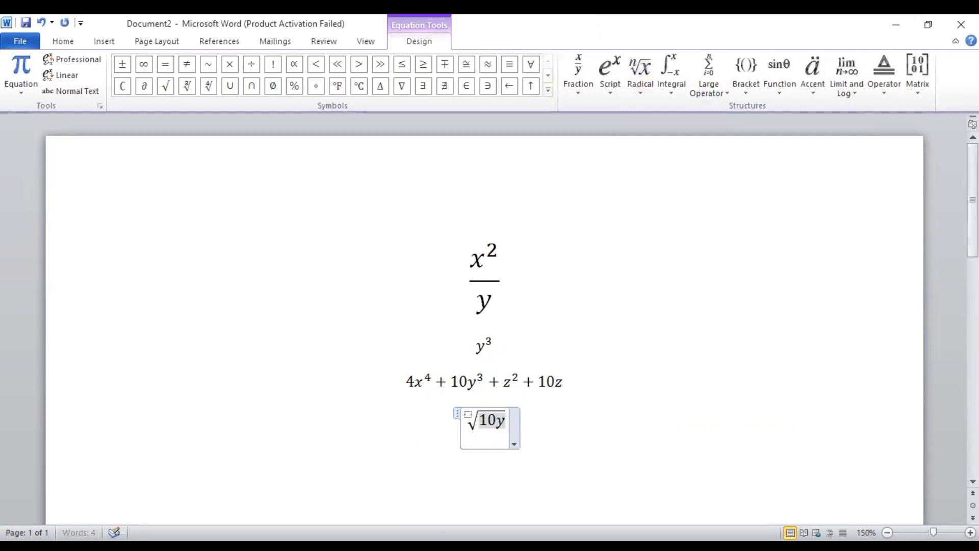
{"action": "left_click", "coordinate": [467, 415]}
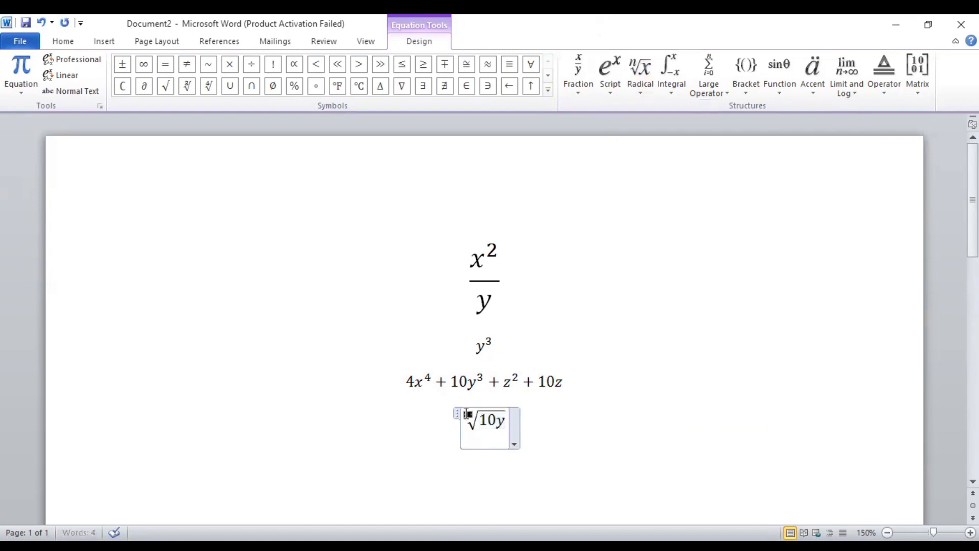
{"action": "type", "text": "3"}
{"action": "left_click", "coordinate": [568, 431]}
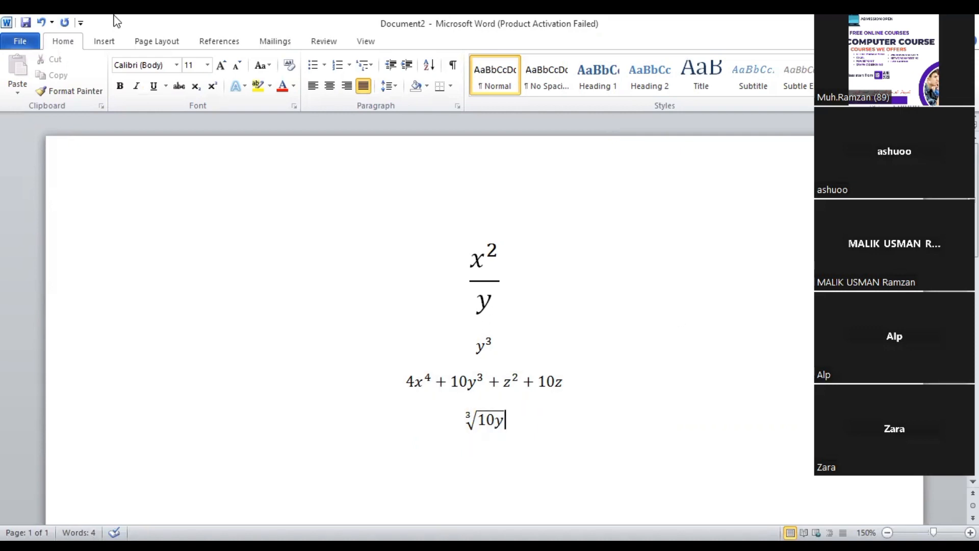
{"action": "left_click", "coordinate": [487, 421]}
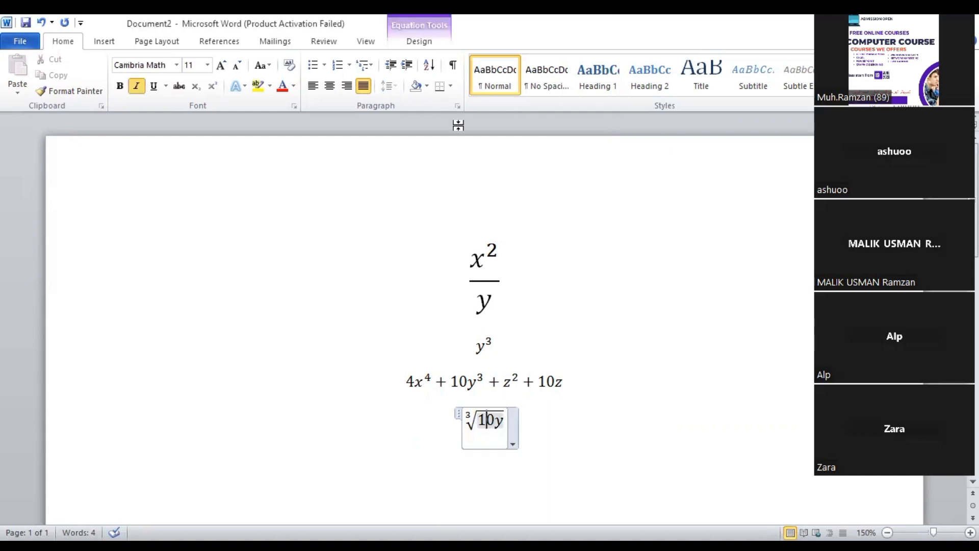
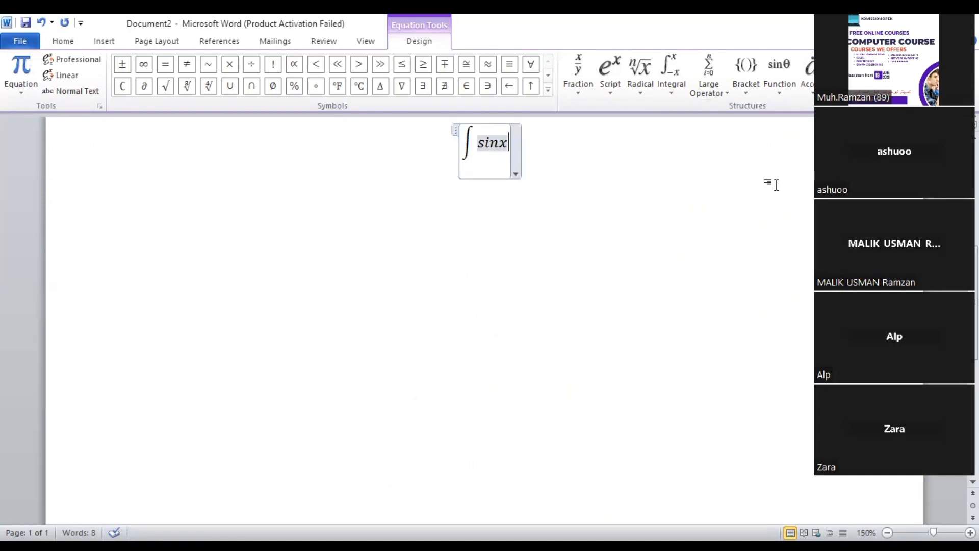
Add an integral with limits after ∫ sinx, using the tangent function of x as its integrand.
{"action": "left_click", "coordinate": [671, 71]}
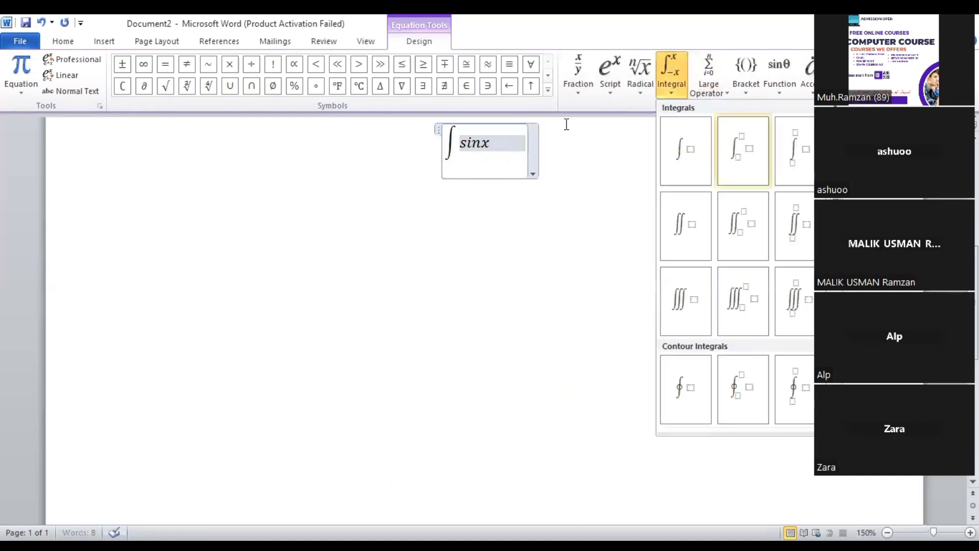
{"action": "left_click", "coordinate": [743, 149]}
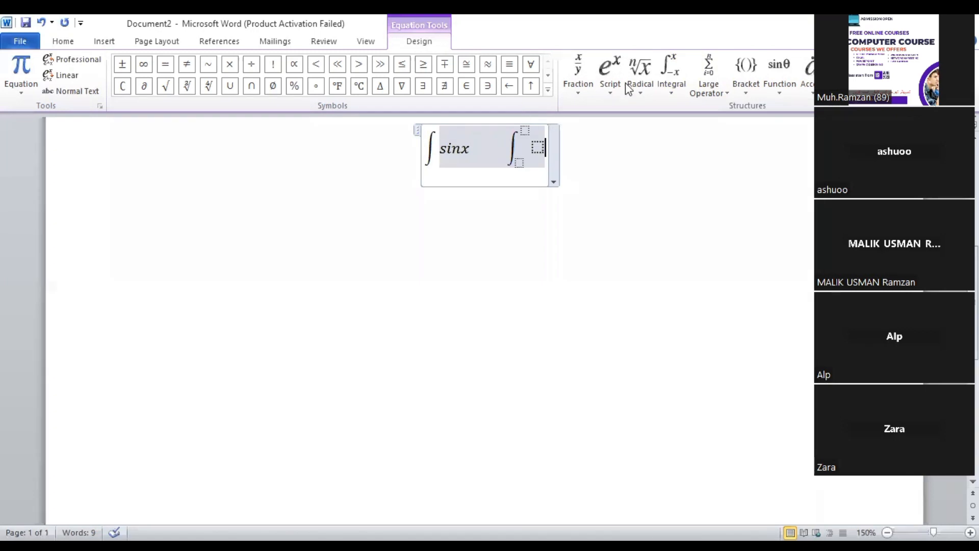
{"action": "key", "text": "Left"}
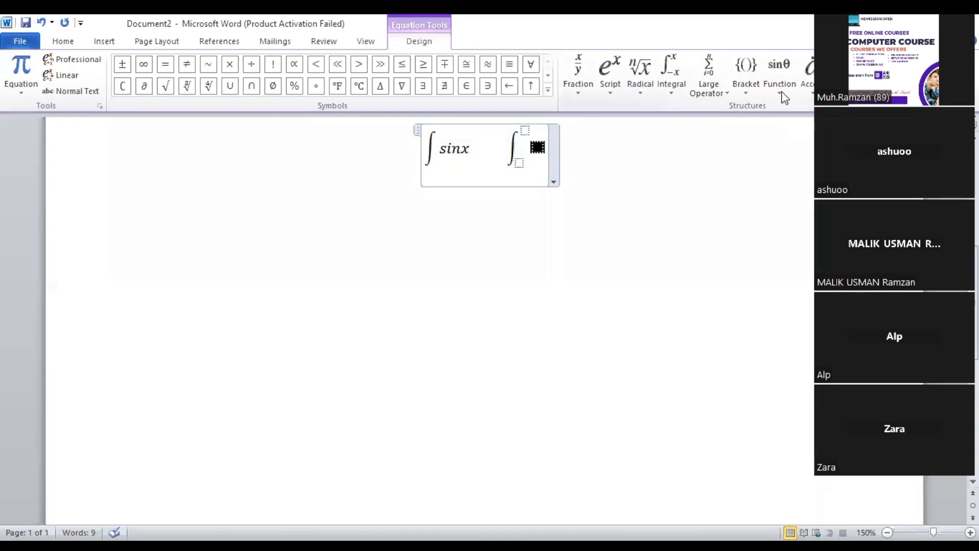
{"action": "left_click", "coordinate": [779, 76]}
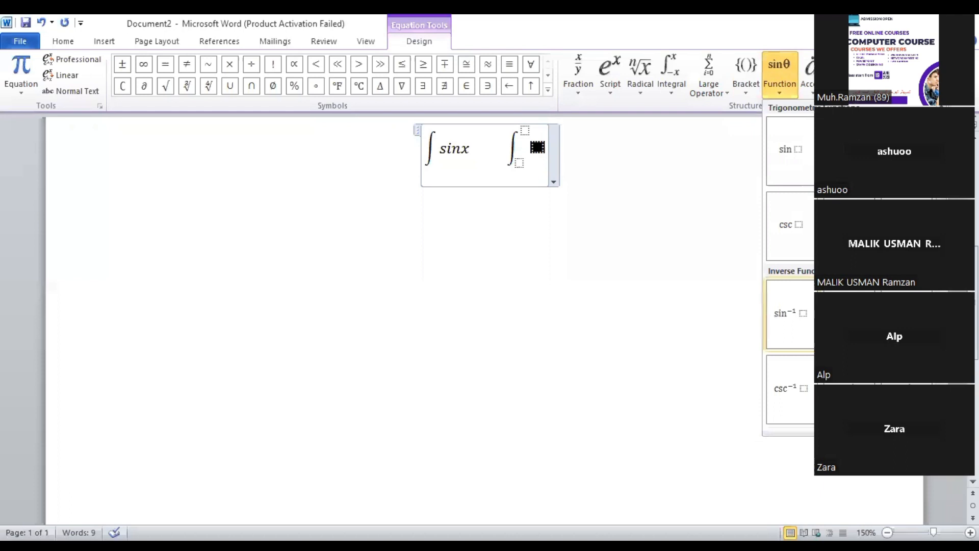
{"action": "left_click", "coordinate": [900, 150]}
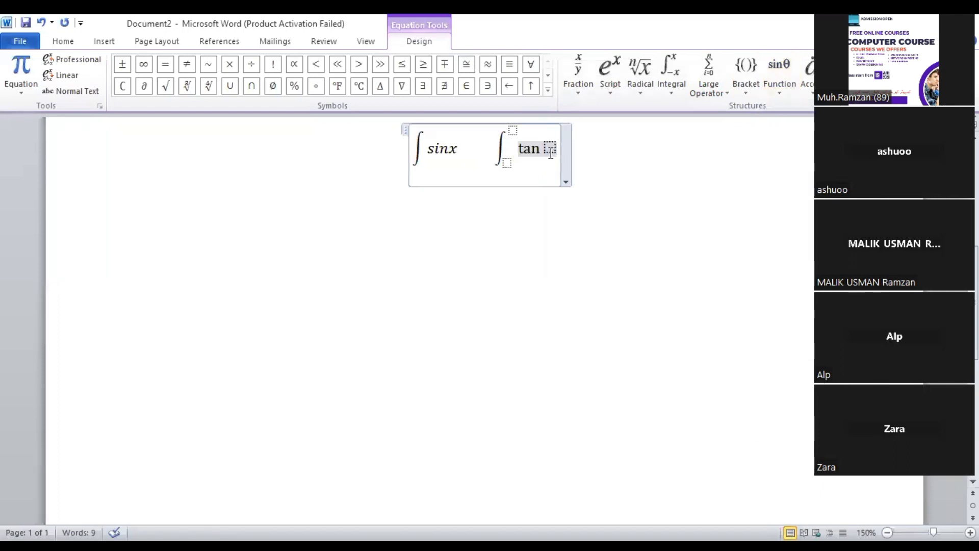
{"action": "left_click", "coordinate": [550, 149]}
{"action": "type", "text": "x"}
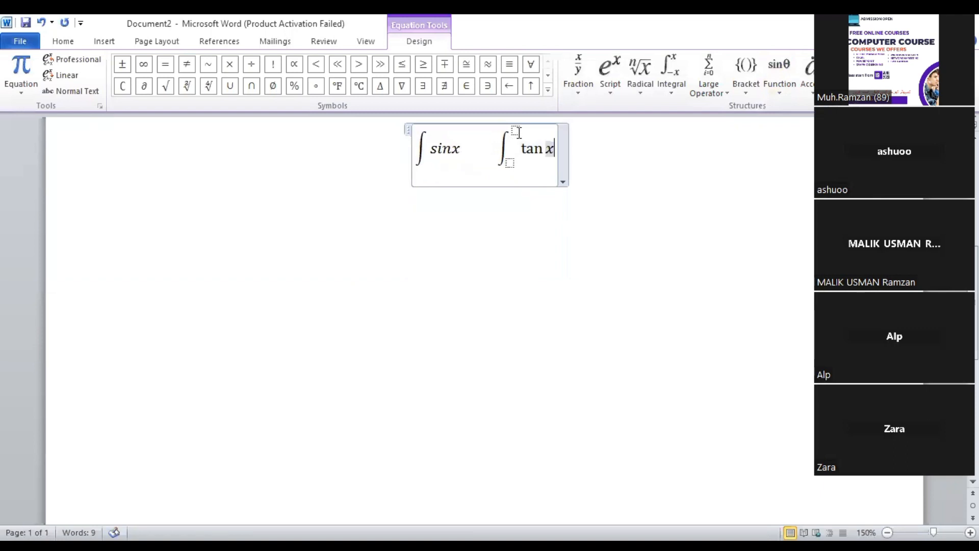
Set the upper limit of the tan x integral to 1 and the lower limit to 0.
{"action": "left_click", "coordinate": [518, 132]}
{"action": "type", "text": "1"}
{"action": "left_click", "coordinate": [511, 163]}
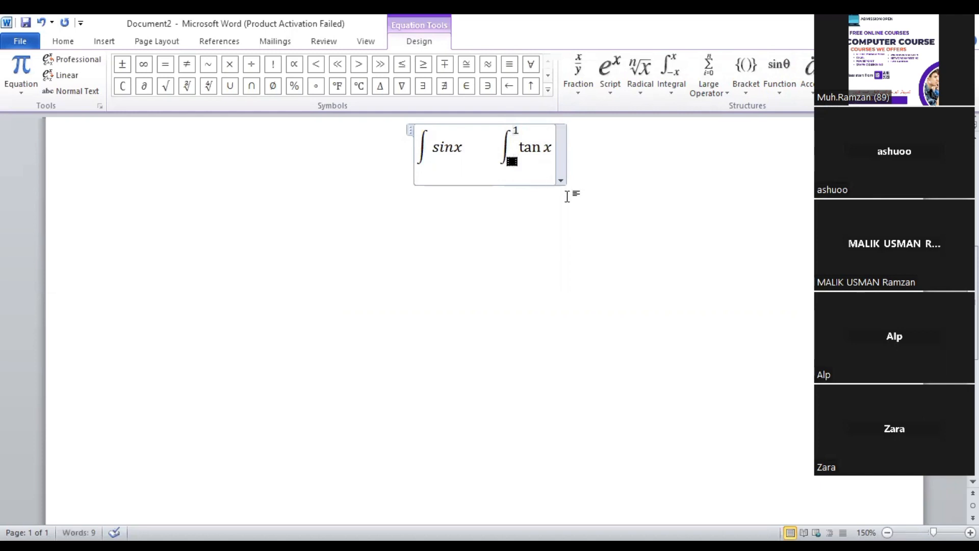
{"action": "type", "text": "0"}
{"action": "left_click", "coordinate": [521, 164]}
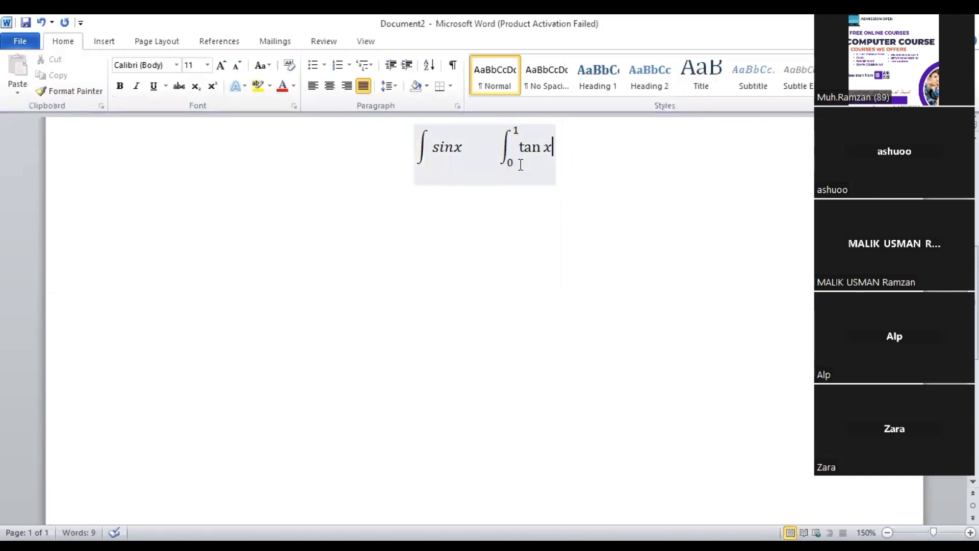
{"action": "left_click", "coordinate": [550, 203]}
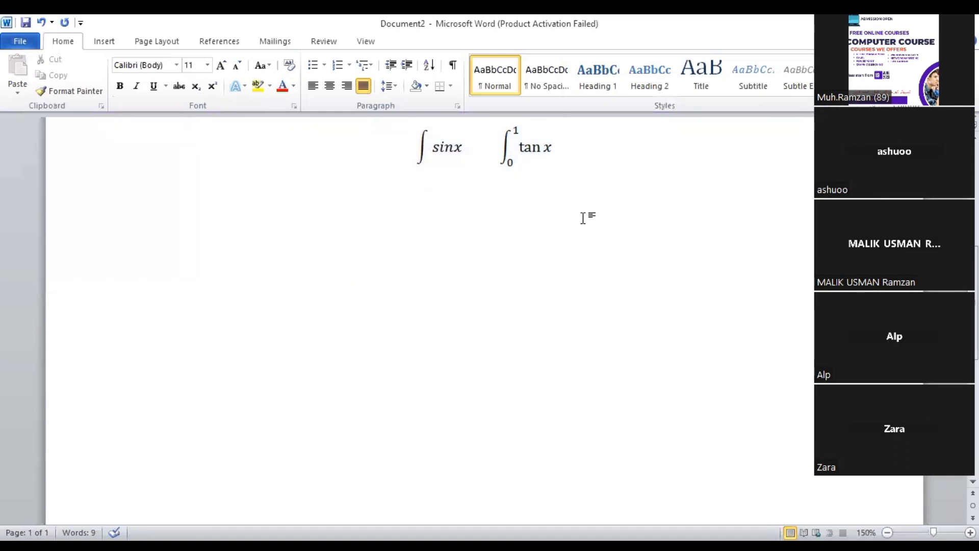
Insert a new equation on the line below the integrals containing the inverse tangent function.
{"action": "left_click", "coordinate": [550, 191]}
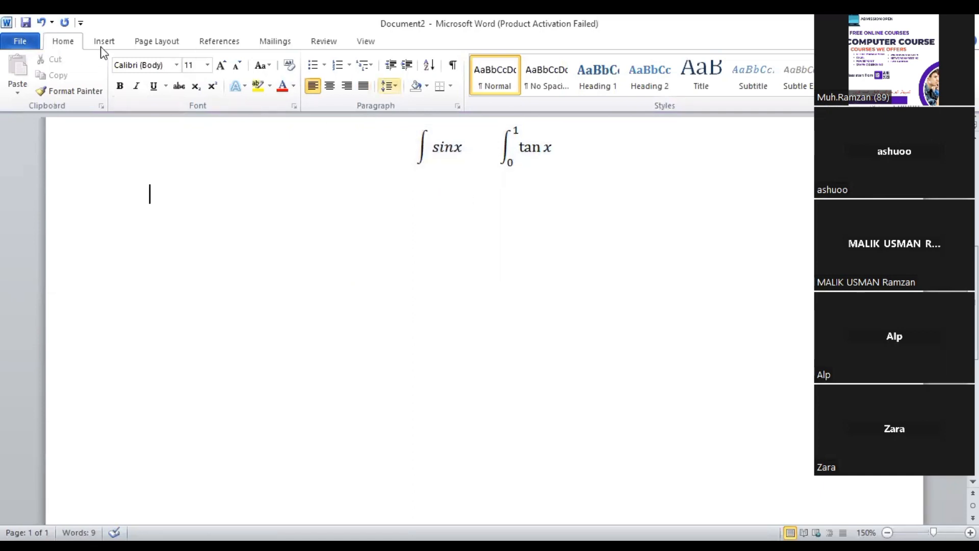
{"action": "scroll", "coordinate": [827, 97], "scroll_direction": "down", "scroll_amount": 1}
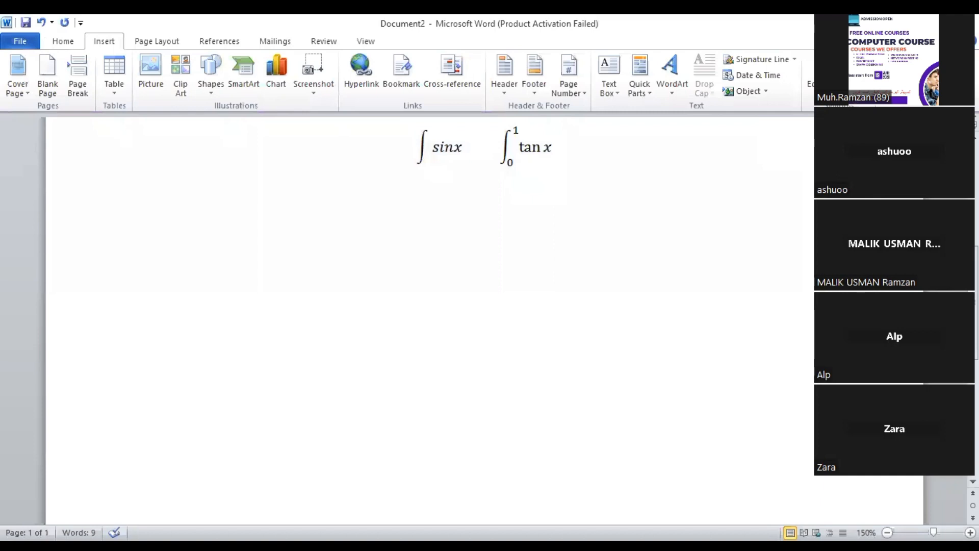
{"action": "left_click", "coordinate": [823, 72]}
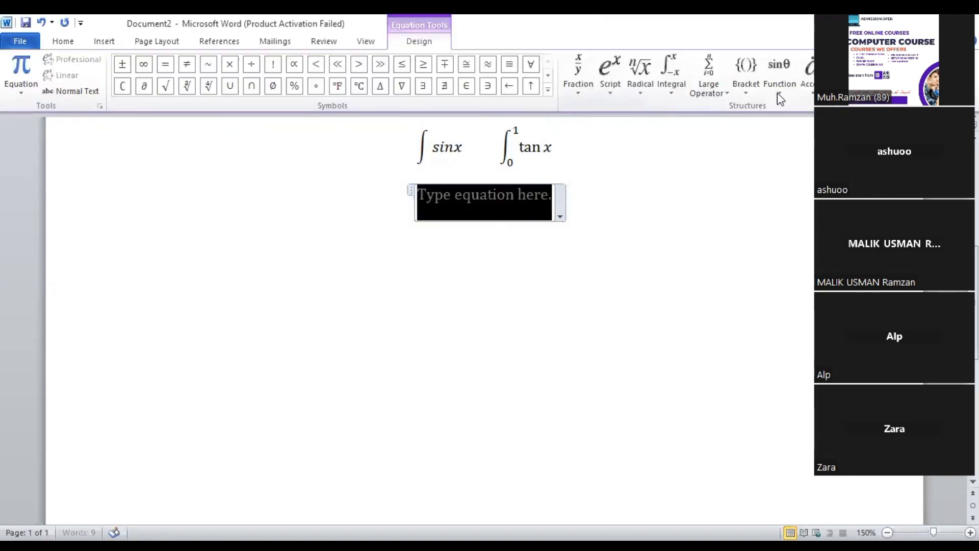
{"action": "left_click", "coordinate": [779, 74]}
{"action": "left_click", "coordinate": [898, 314]}
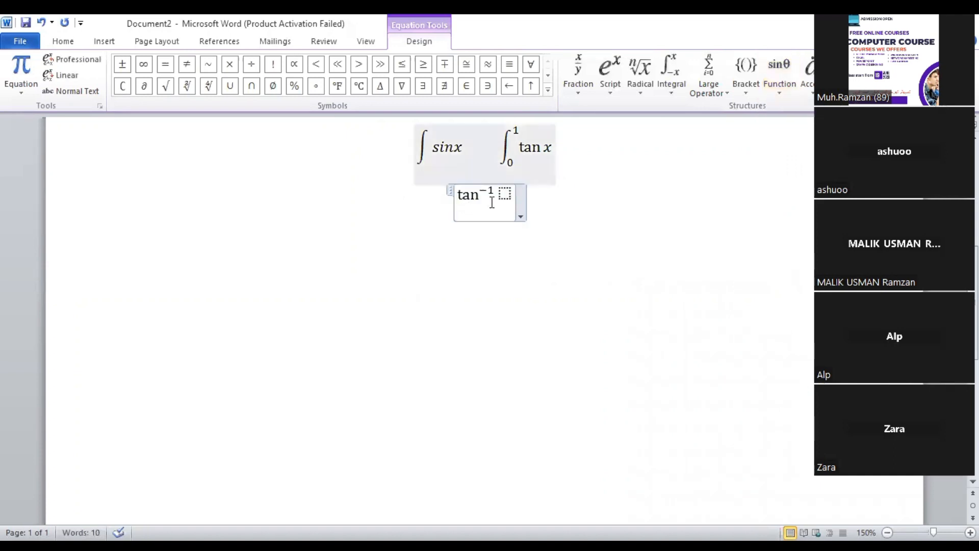
Enter 2x as the argument of the inverse tangent function and leave the equation.
{"action": "left_click", "coordinate": [505, 195]}
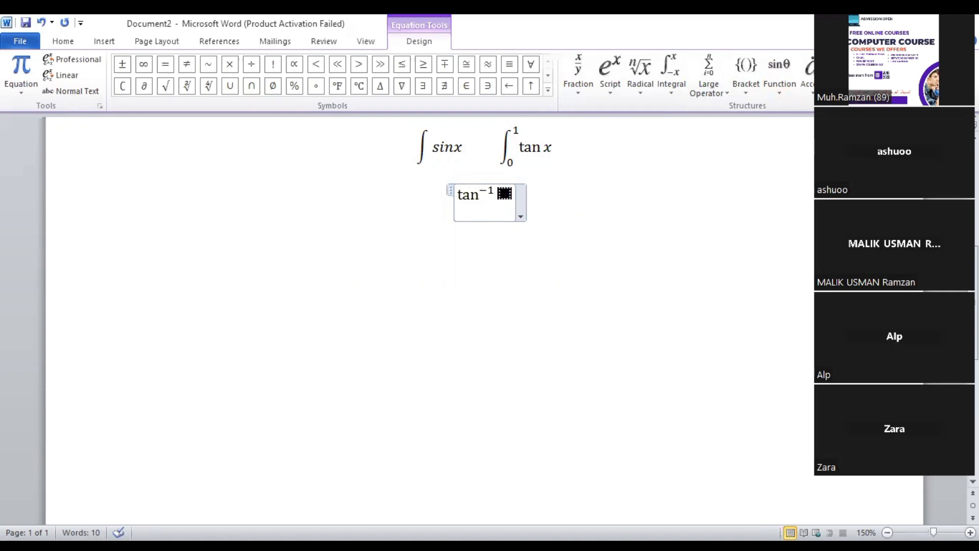
{"action": "type", "text": "ax"}
{"action": "key", "text": "BackSpace"}
{"action": "key", "text": "BackSpace"}
{"action": "type", "text": "2x"}
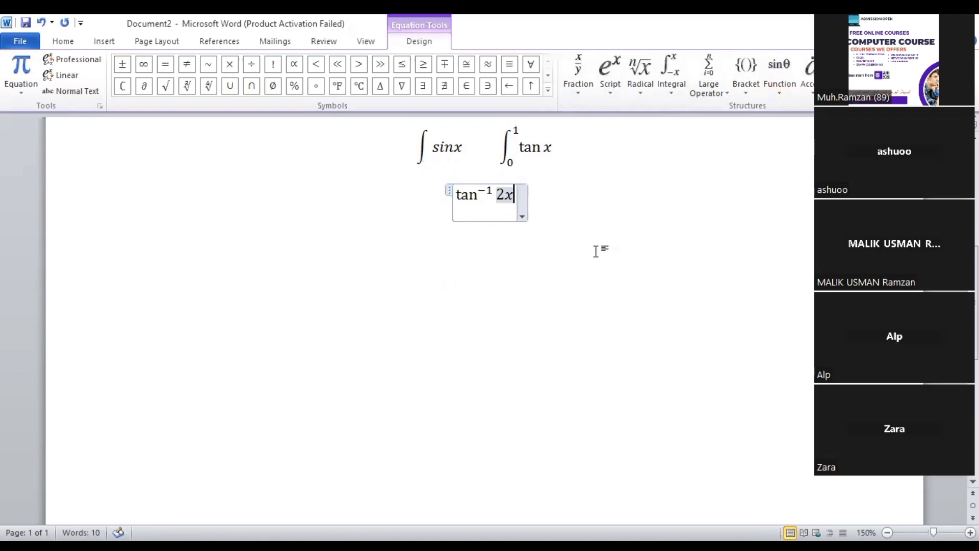
{"action": "left_click", "coordinate": [594, 231]}
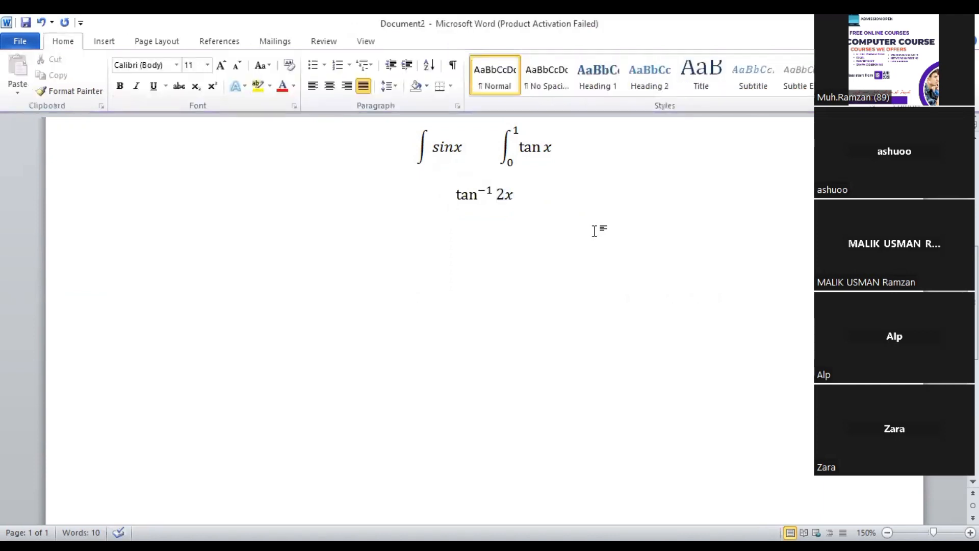
Append a plain summation and a summation with upper and lower limits after tan⁻¹ 2x.
{"action": "left_click", "coordinate": [105, 41]}
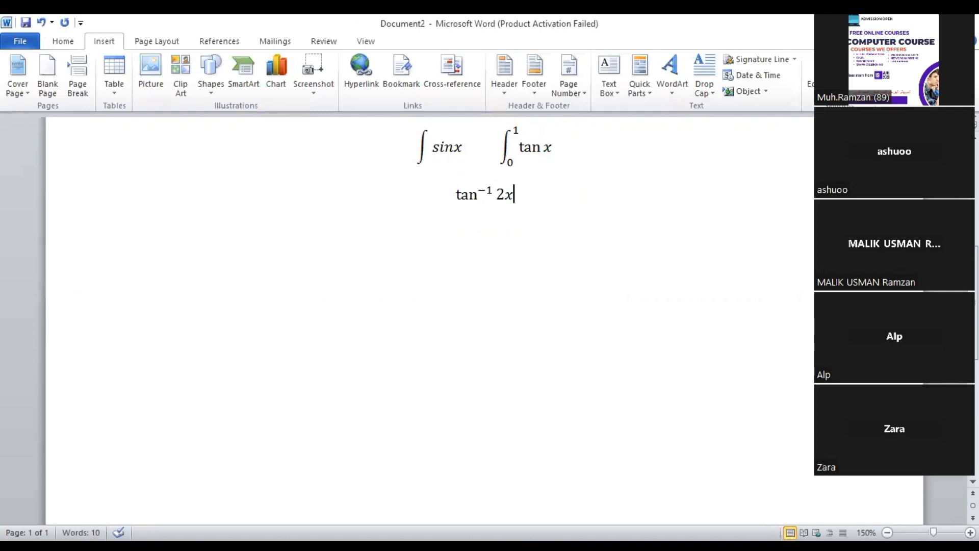
{"action": "left_click", "coordinate": [811, 88]}
{"action": "left_click", "coordinate": [761, 433]}
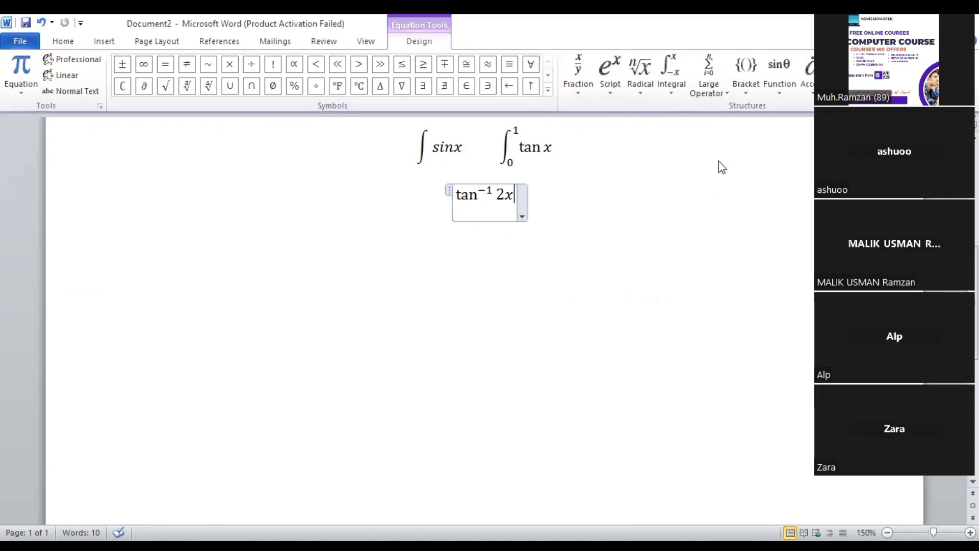
{"action": "left_click", "coordinate": [671, 72]}
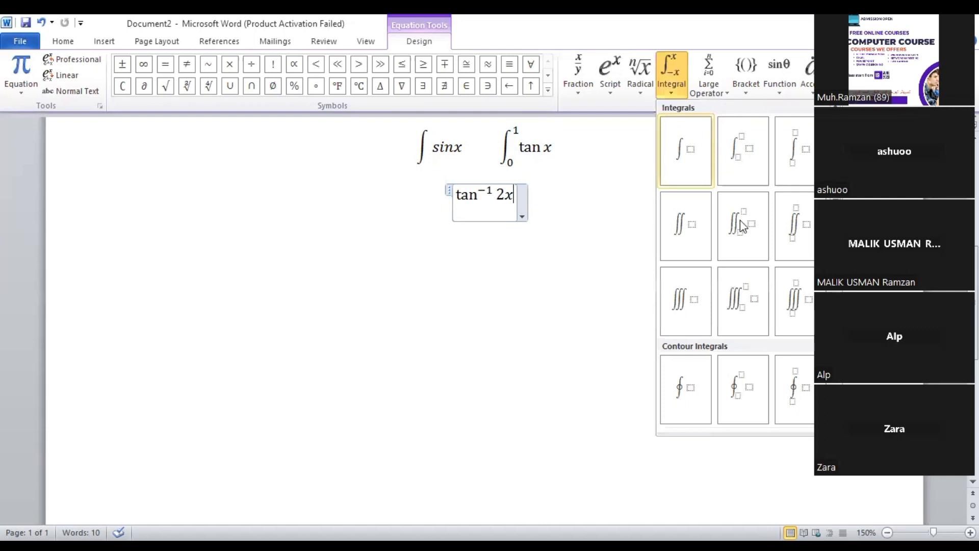
{"action": "left_click", "coordinate": [709, 77]}
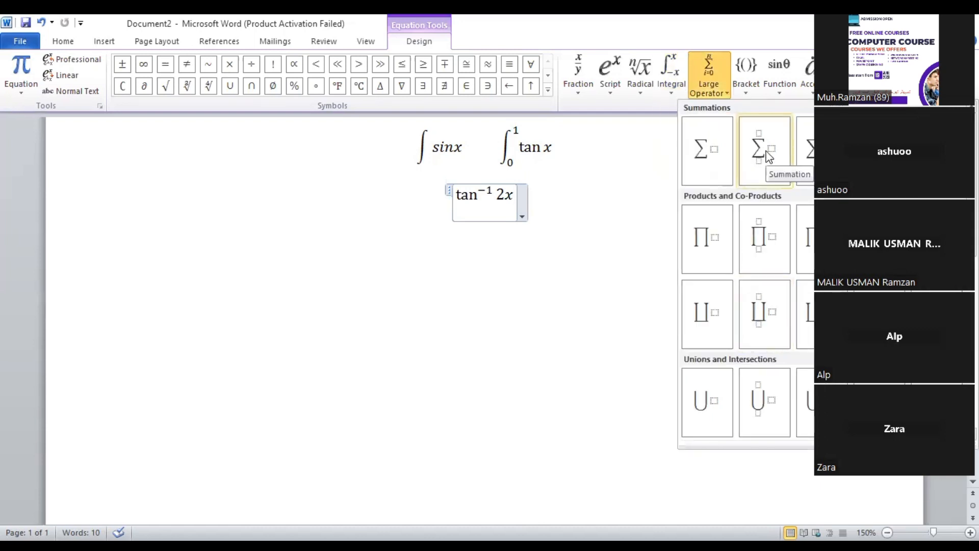
{"action": "left_click", "coordinate": [721, 168]}
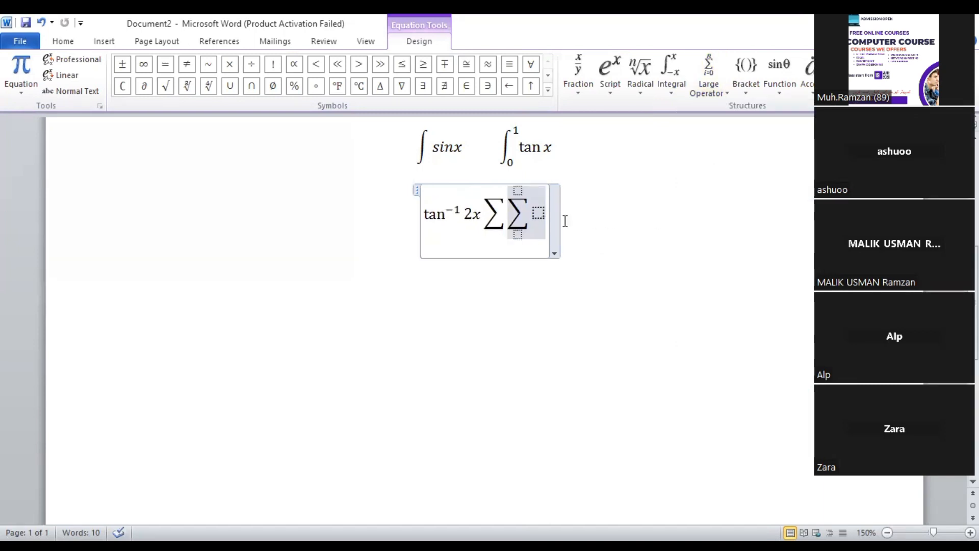
Add an empty row to the last summation's lower limit and start a new line below the equation.
{"action": "left_click", "coordinate": [521, 228]}
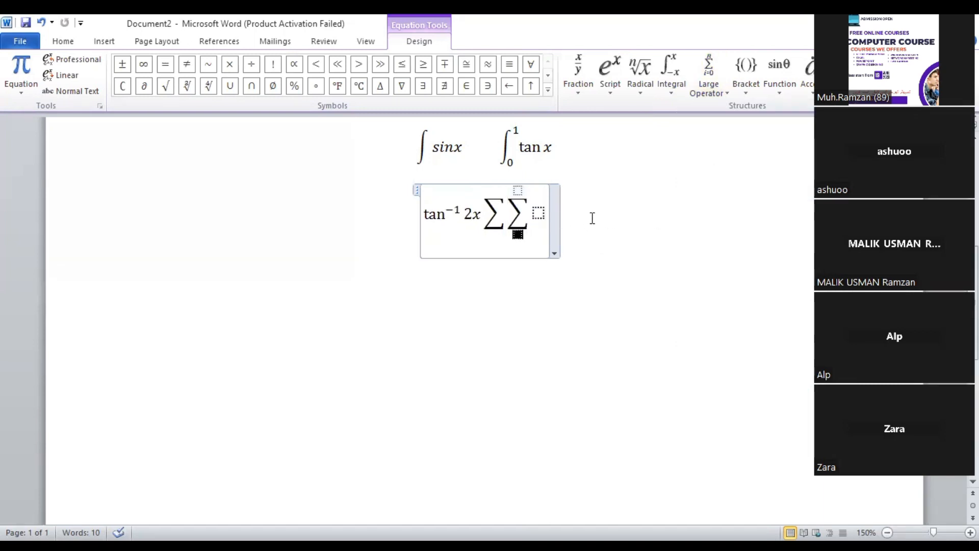
{"action": "key", "text": "Return"}
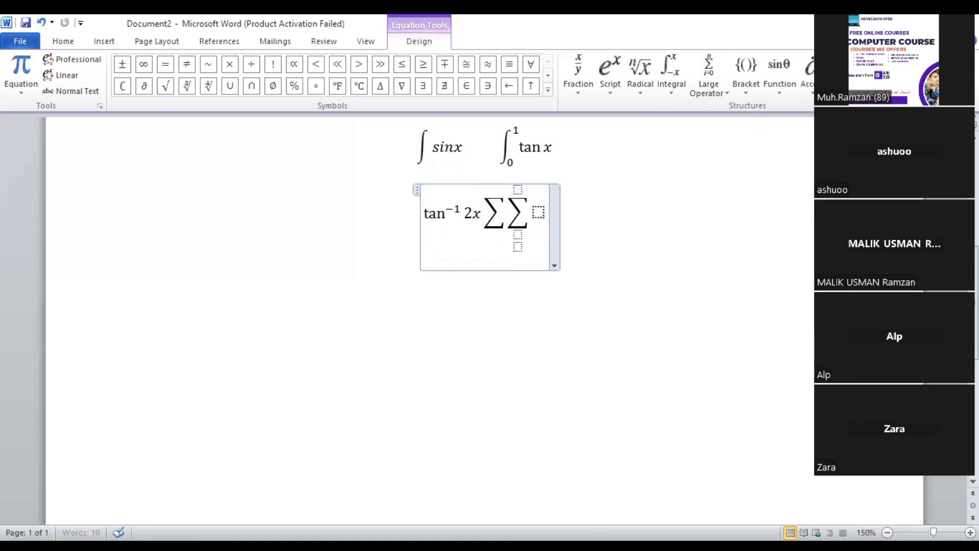
{"action": "key", "text": "Return"}
Insert a new equation with a limits summation, entering 4x as its term and −1 as its upper limit.
{"action": "left_click", "coordinate": [104, 42]}
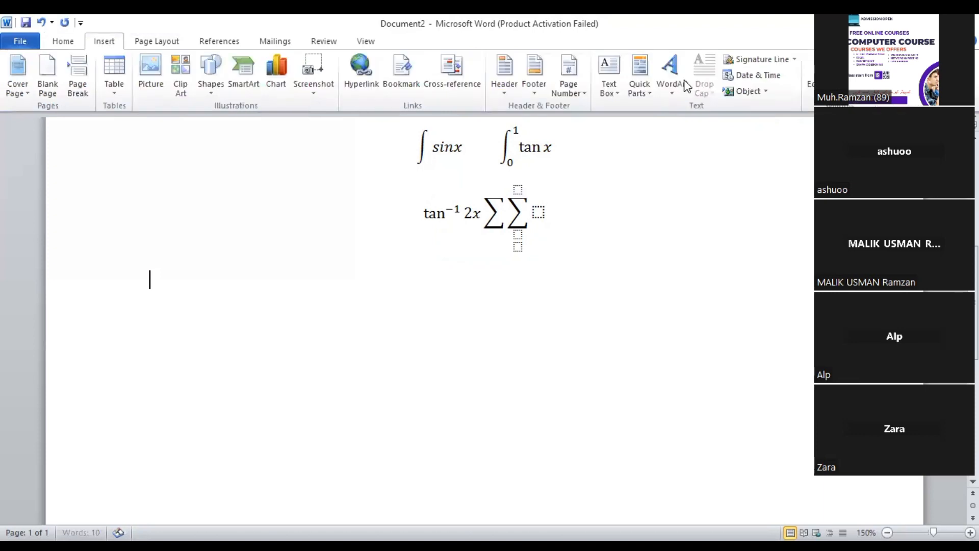
{"action": "left_click", "coordinate": [812, 75]}
{"action": "left_click", "coordinate": [734, 97]}
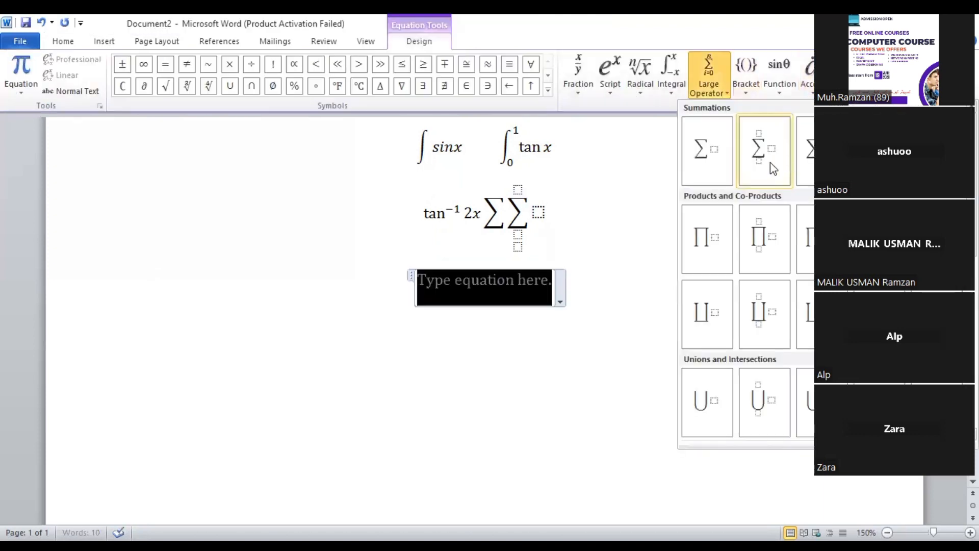
{"action": "left_click", "coordinate": [765, 151]}
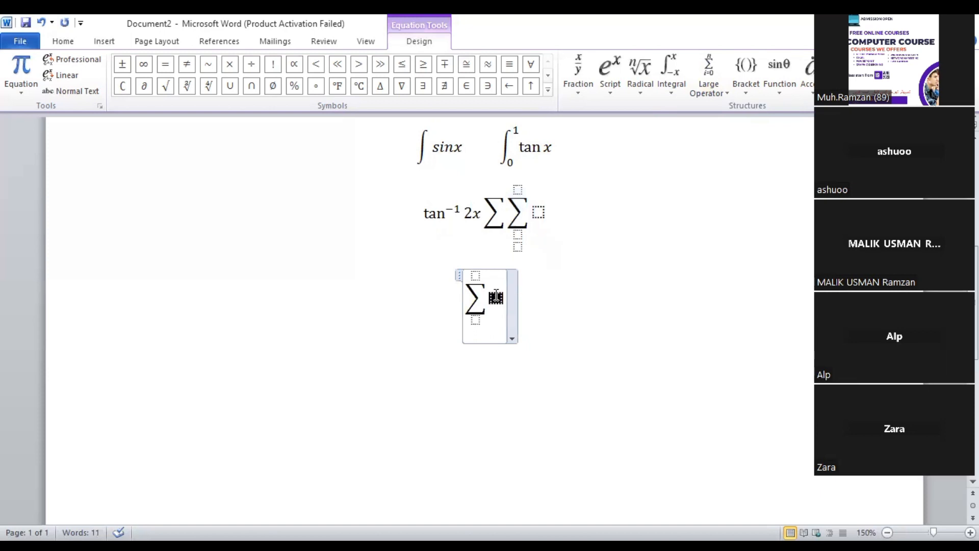
{"action": "type", "text": "4x"}
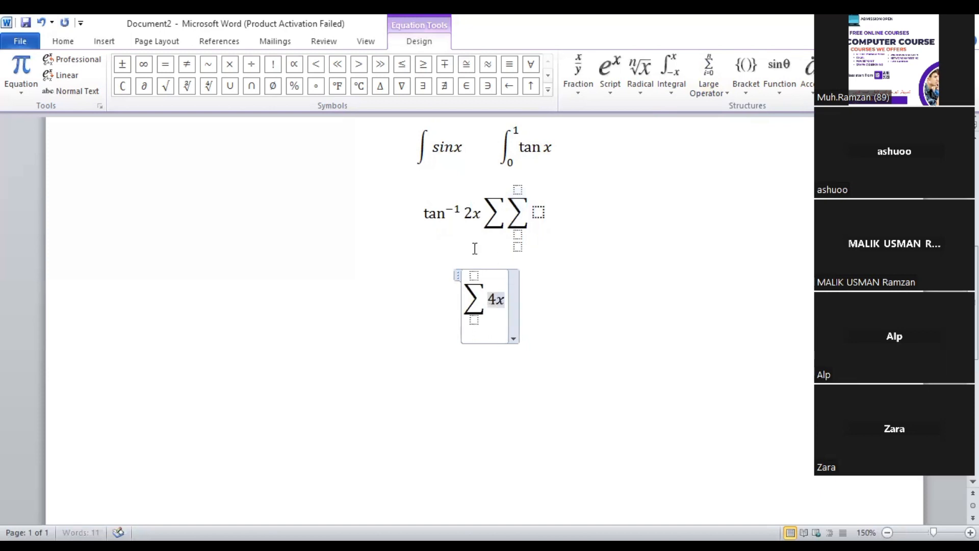
{"action": "left_click", "coordinate": [473, 275]}
{"action": "type", "text": "-1"}
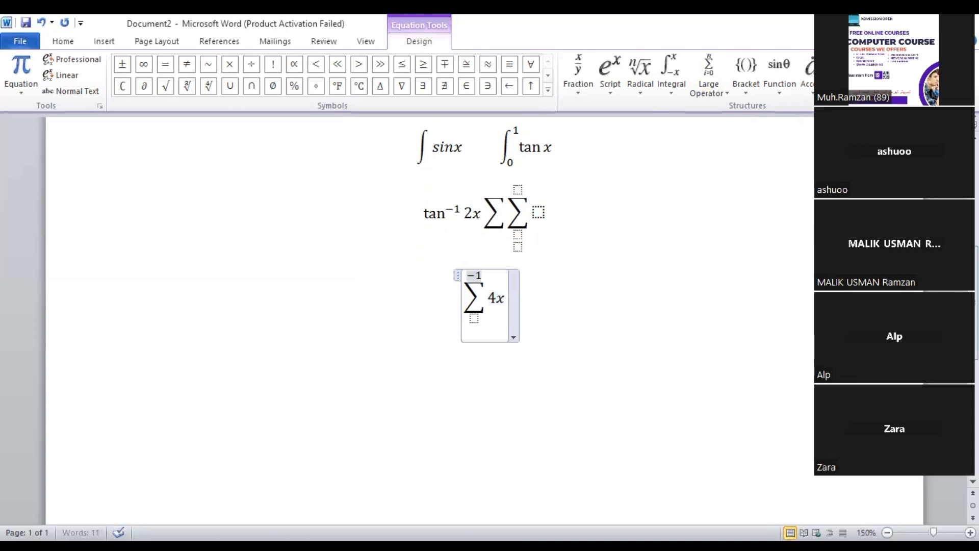
Enter 0 as the lower limit of the 4x summation and leave the equation.
{"action": "key", "text": "Down"}
{"action": "type", "text": "0"}
{"action": "left_click", "coordinate": [589, 269]}
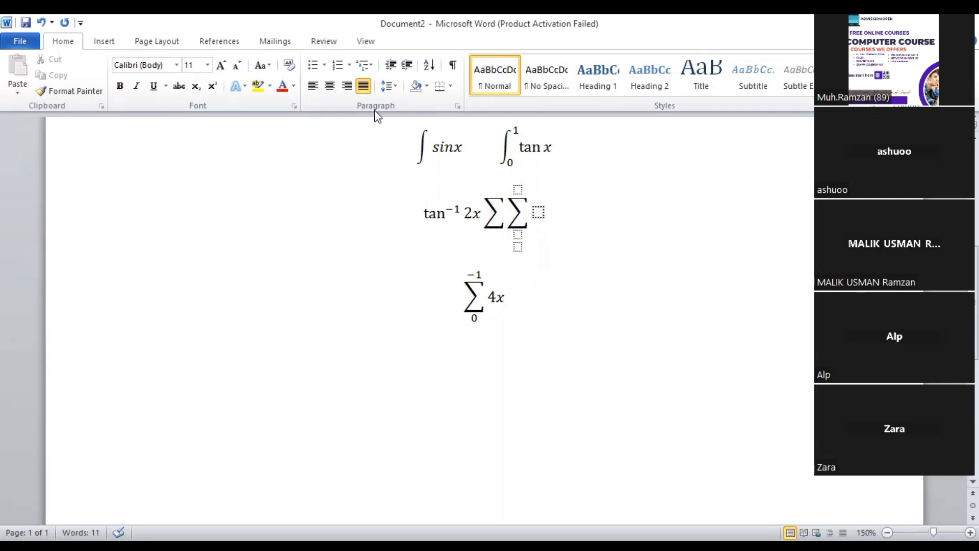
Insert a new equation below the 4x summation containing an empty pair of parentheses.
{"action": "left_click", "coordinate": [104, 43]}
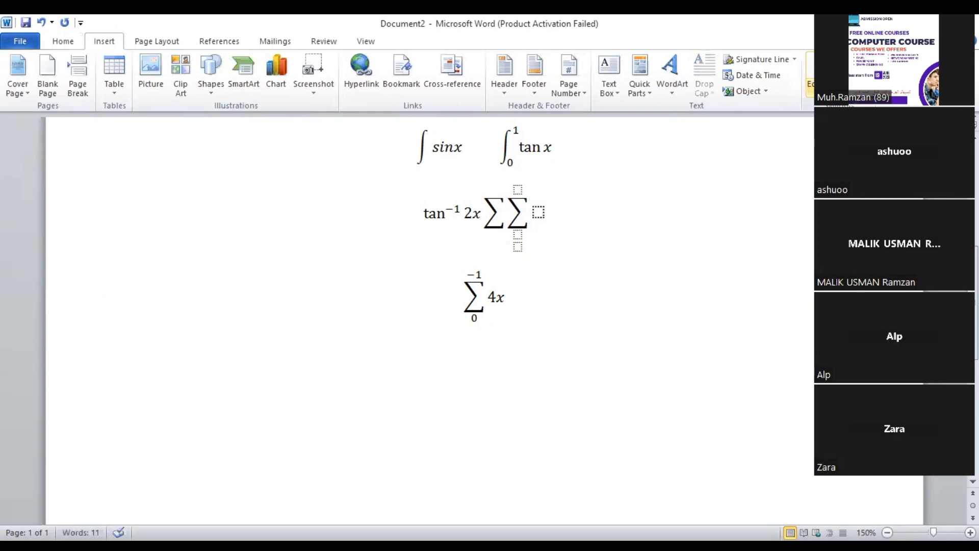
{"action": "left_click", "coordinate": [823, 88]}
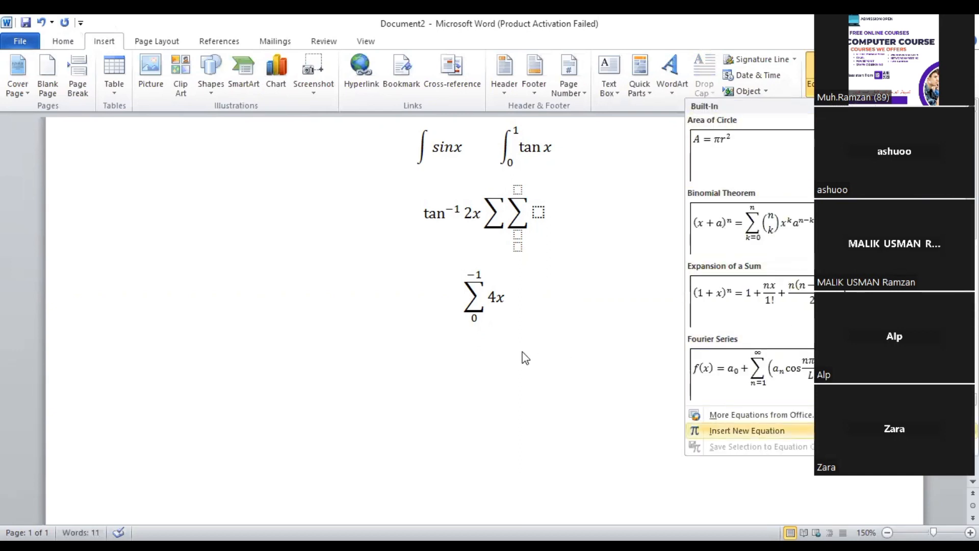
{"action": "left_click", "coordinate": [748, 430]}
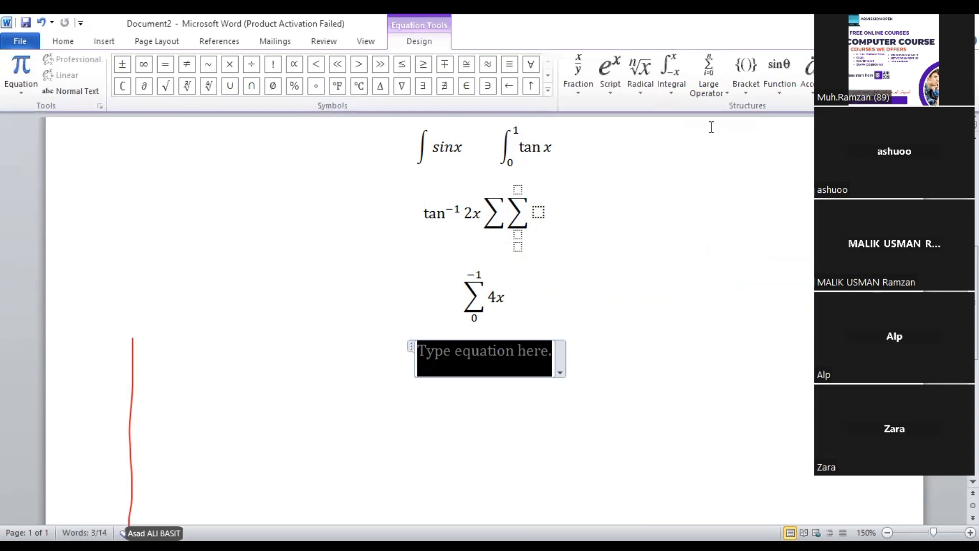
{"action": "left_click", "coordinate": [746, 93]}
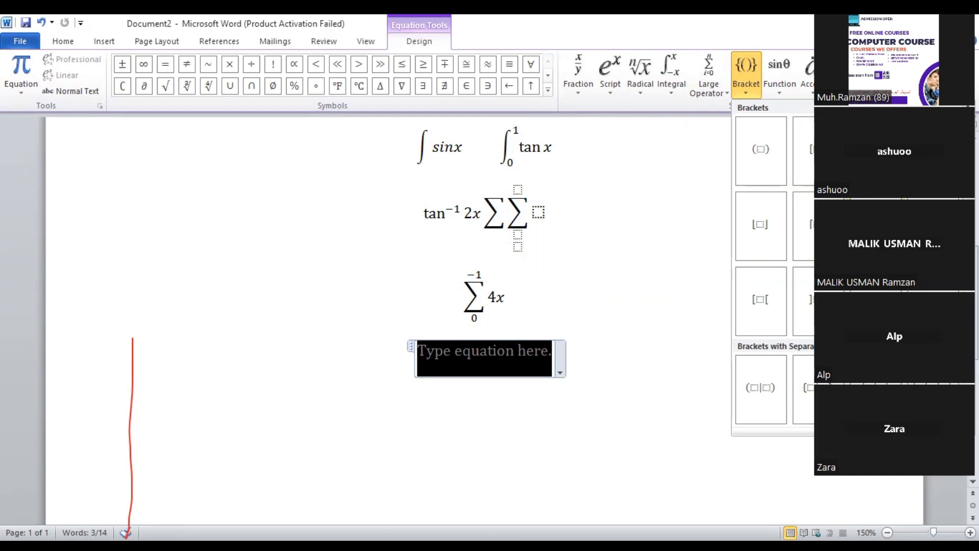
{"action": "left_click", "coordinate": [761, 159]}
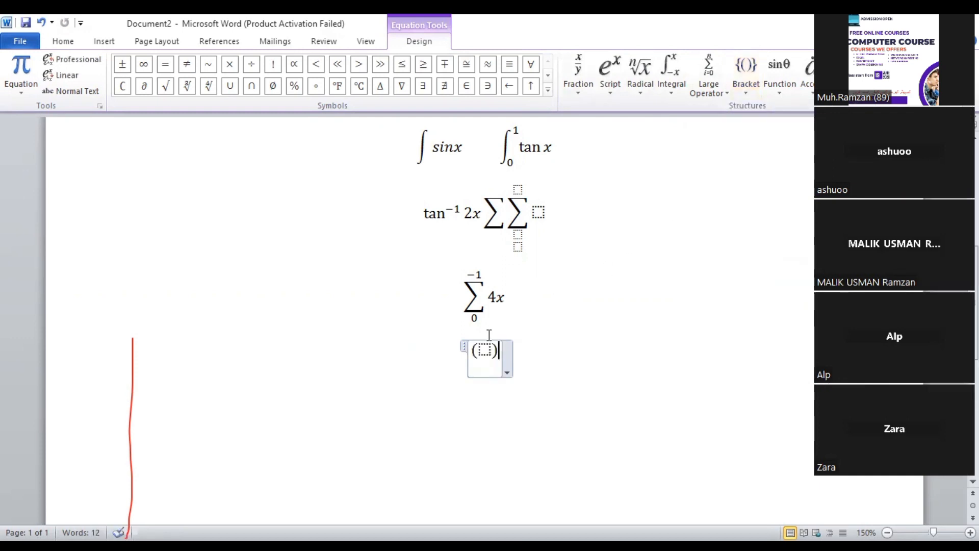
Fill the parentheses with a superscript structure that has base x and exponent 2.
{"action": "left_click", "coordinate": [485, 350]}
{"action": "left_click", "coordinate": [609, 94]}
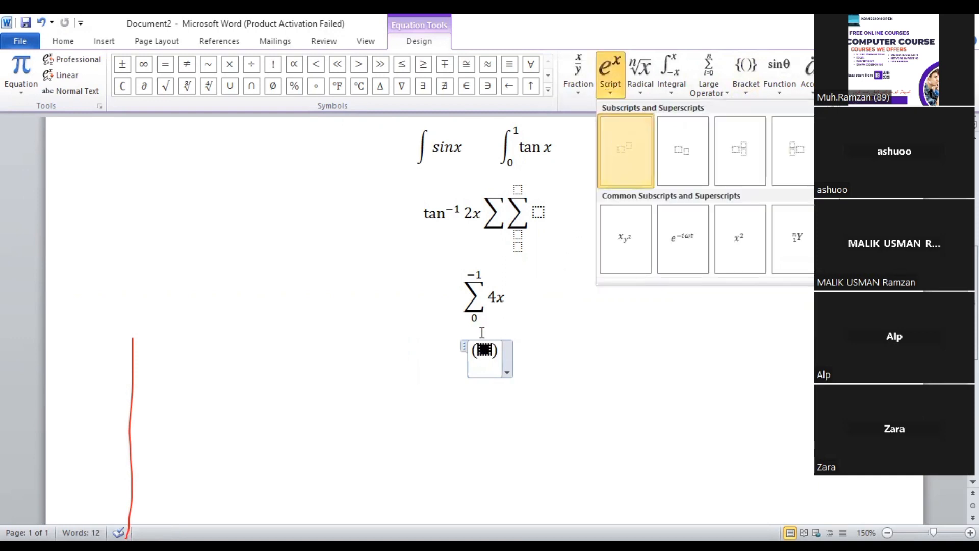
{"action": "left_click", "coordinate": [613, 139]}
{"action": "type", "text": "x"}
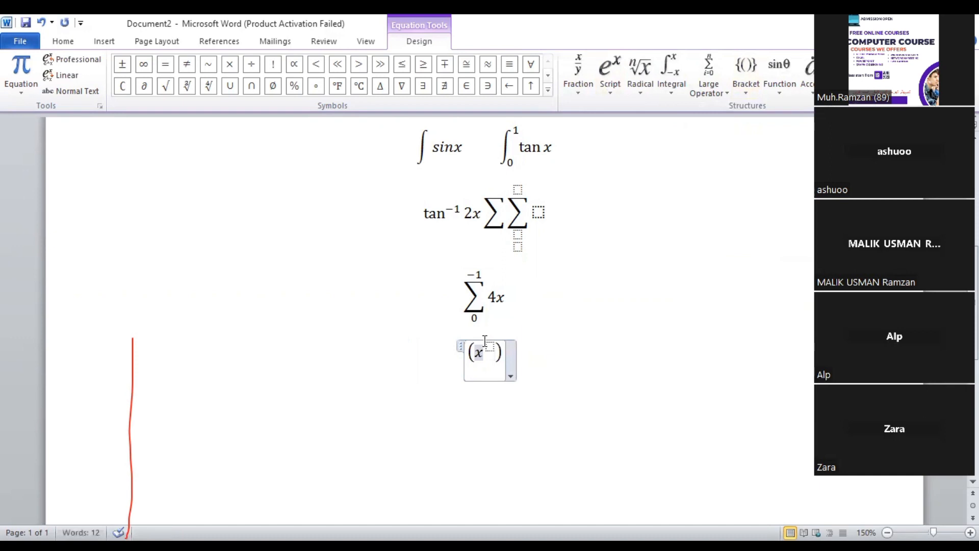
{"action": "left_click", "coordinate": [492, 350]}
{"action": "type", "text": "2"}
{"action": "key", "text": "BackSpace"}
{"action": "left_click", "coordinate": [490, 346]}
{"action": "type", "text": "2"}
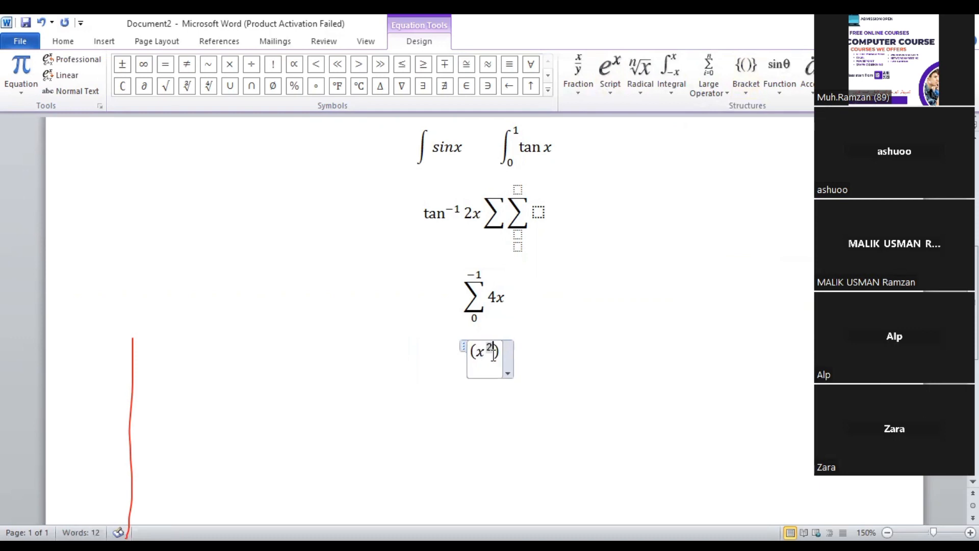
Extend the exponent of x inside the parentheses to 2+10.
{"action": "type", "text": "+)"}
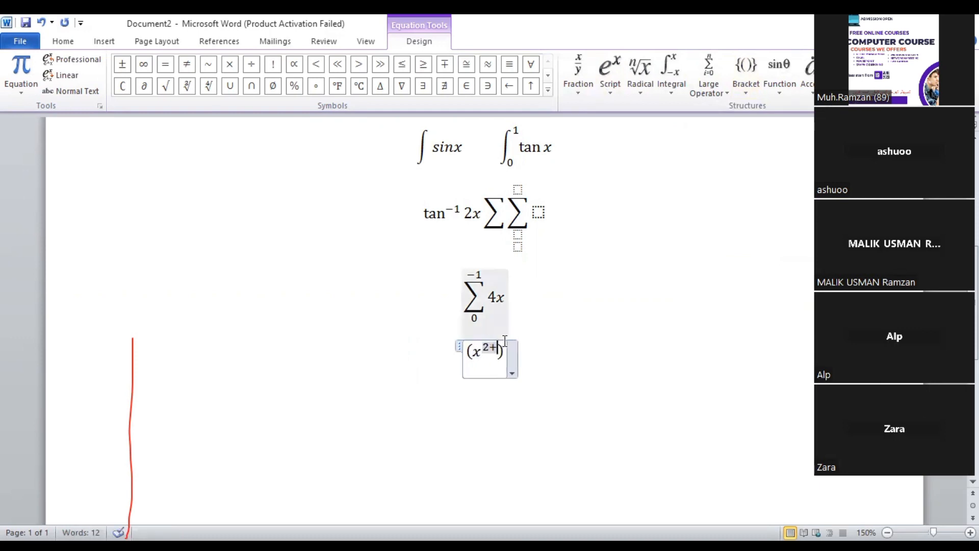
{"action": "type", "text": "1"}
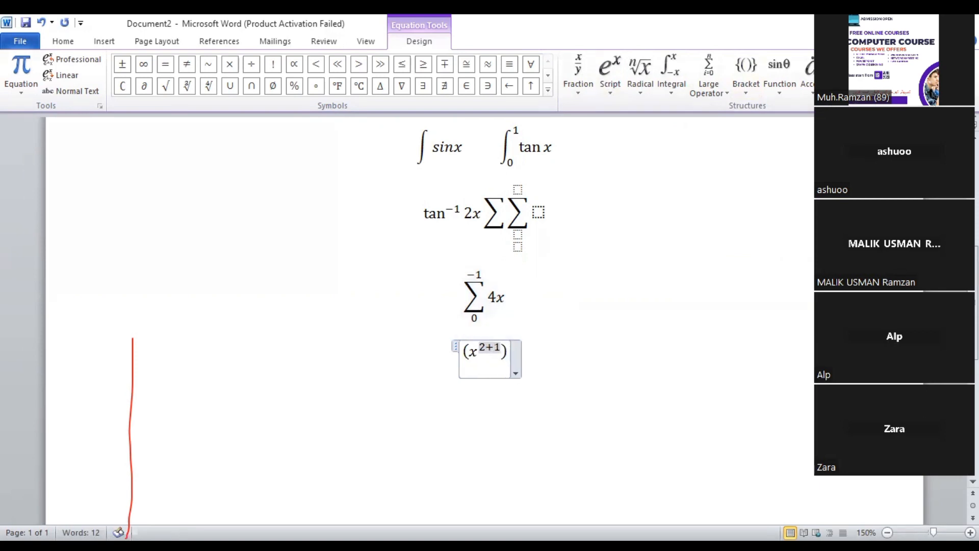
{"action": "type", "text": "0"}
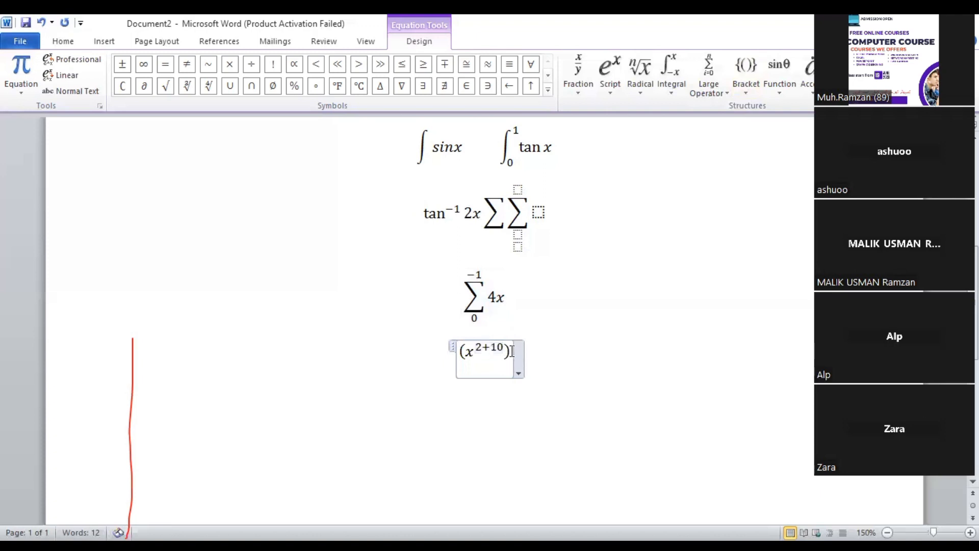
Append a minus sign and an empty pair of floor brackets after the parentheses.
{"action": "left_click", "coordinate": [512, 350]}
{"action": "type", "text": "-"}
{"action": "left_click", "coordinate": [746, 76]}
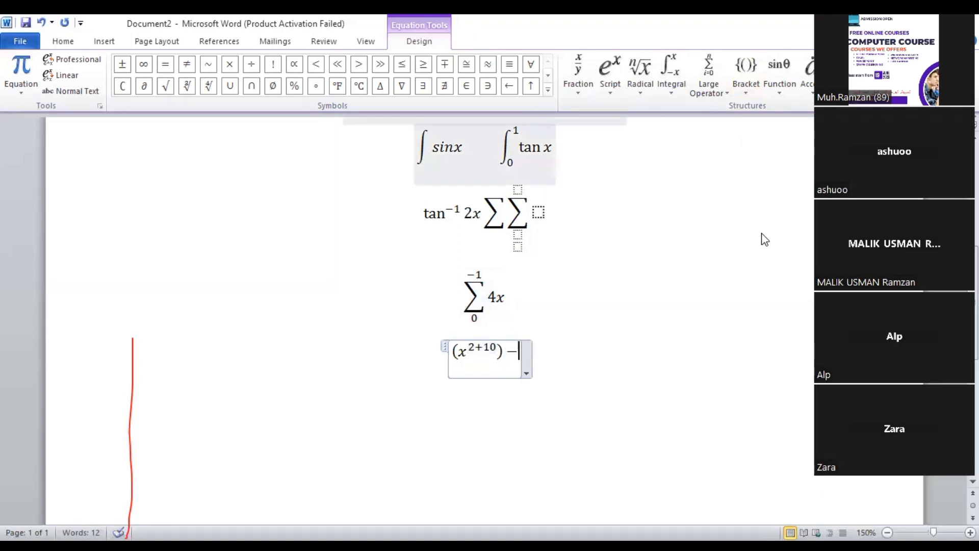
{"action": "left_click", "coordinate": [761, 226]}
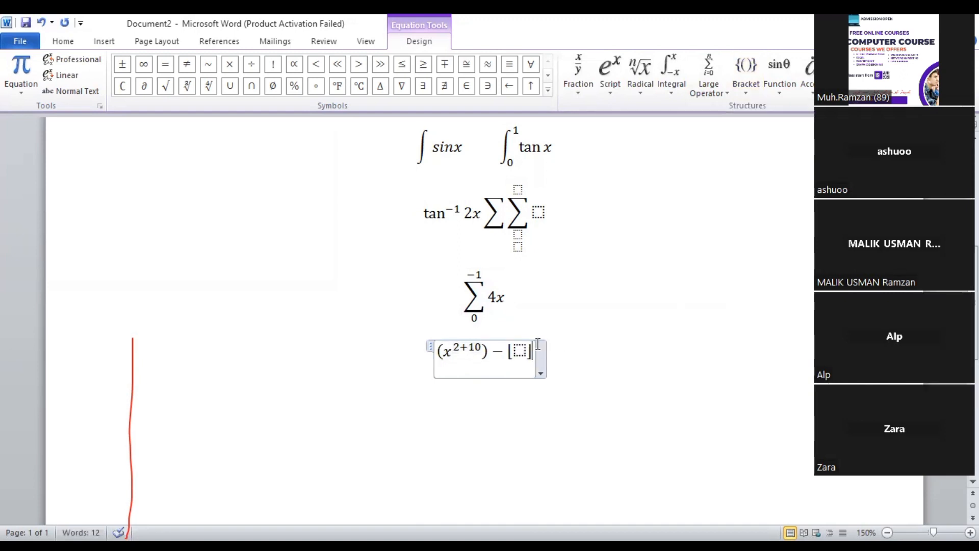
Fill the floor brackets with y³ + 3, using a superscript structure for y³, and leave the equation.
{"action": "left_click", "coordinate": [520, 350]}
{"action": "left_click", "coordinate": [610, 71]}
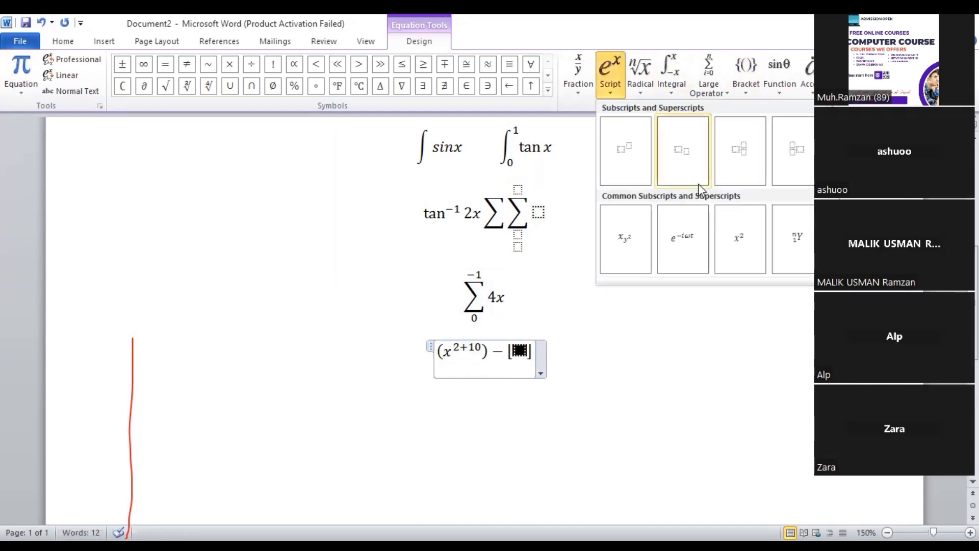
{"action": "left_click", "coordinate": [634, 156]}
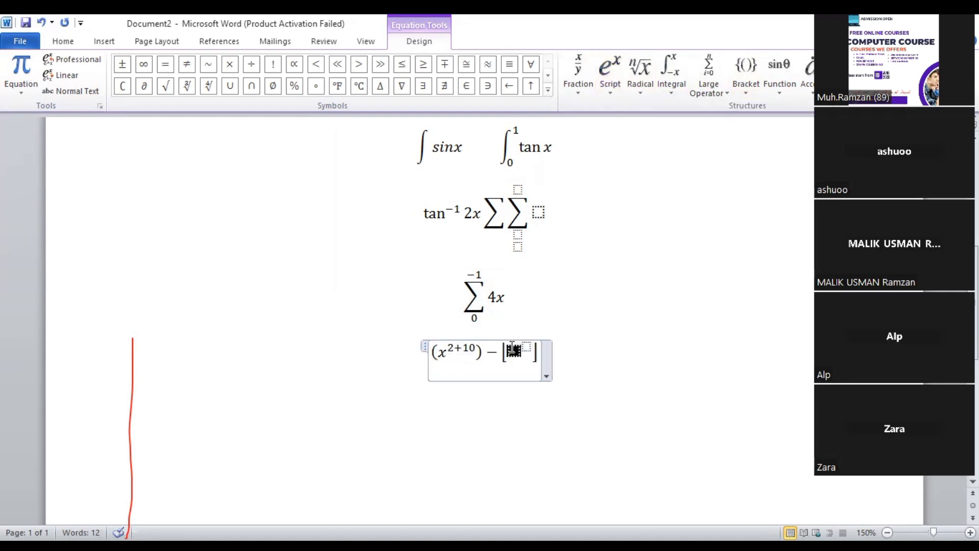
{"action": "type", "text": "y"}
{"action": "left_click", "coordinate": [526, 343]}
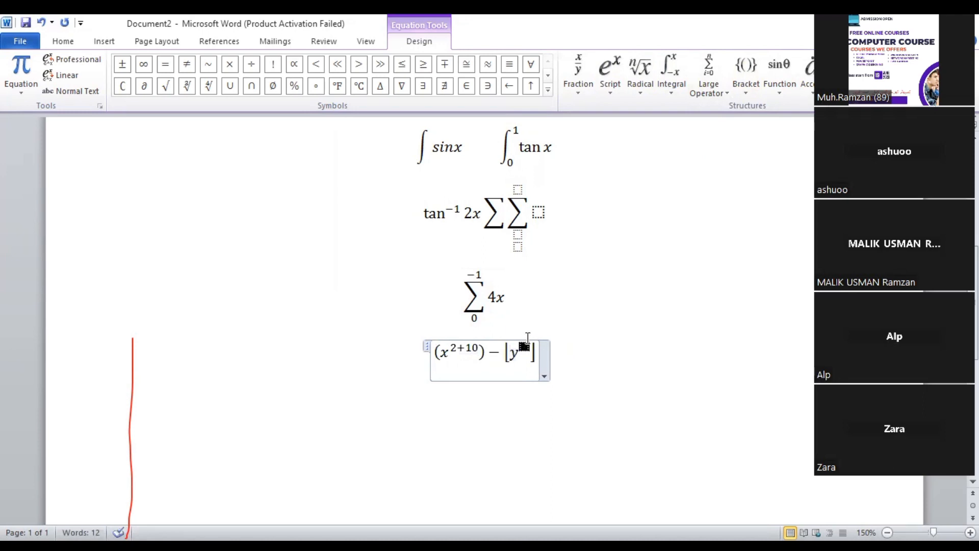
{"action": "type", "text": "3"}
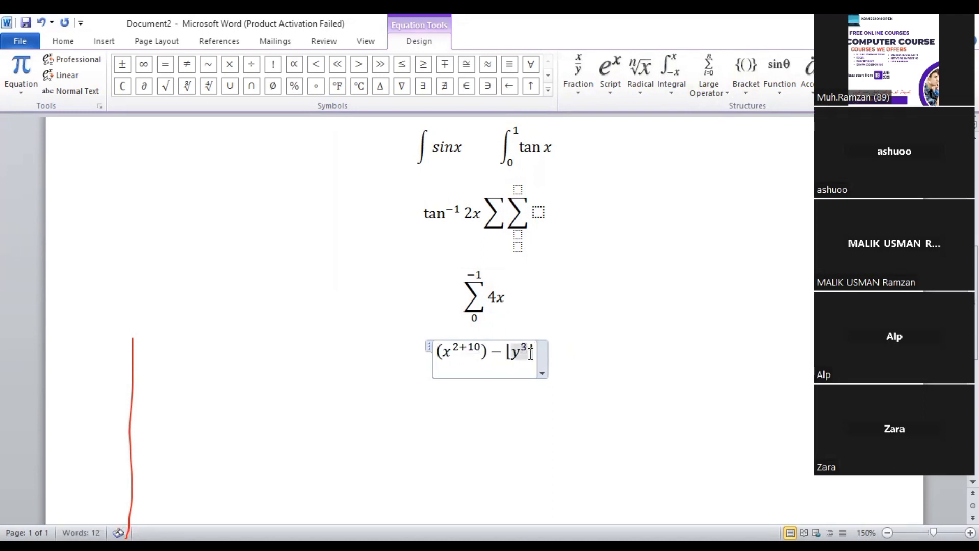
{"action": "key", "text": "Right"}
{"action": "type", "text": "+ 3"}
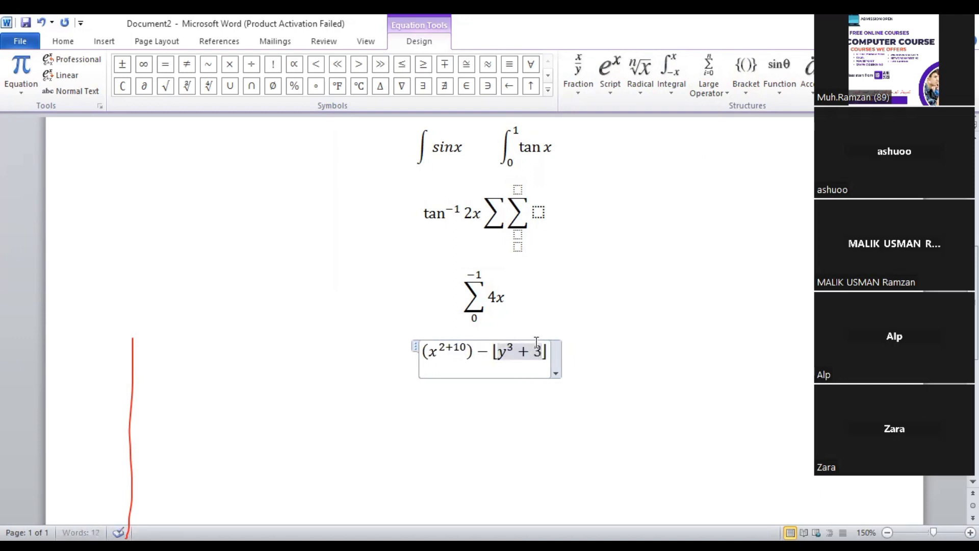
{"action": "left_click", "coordinate": [624, 343]}
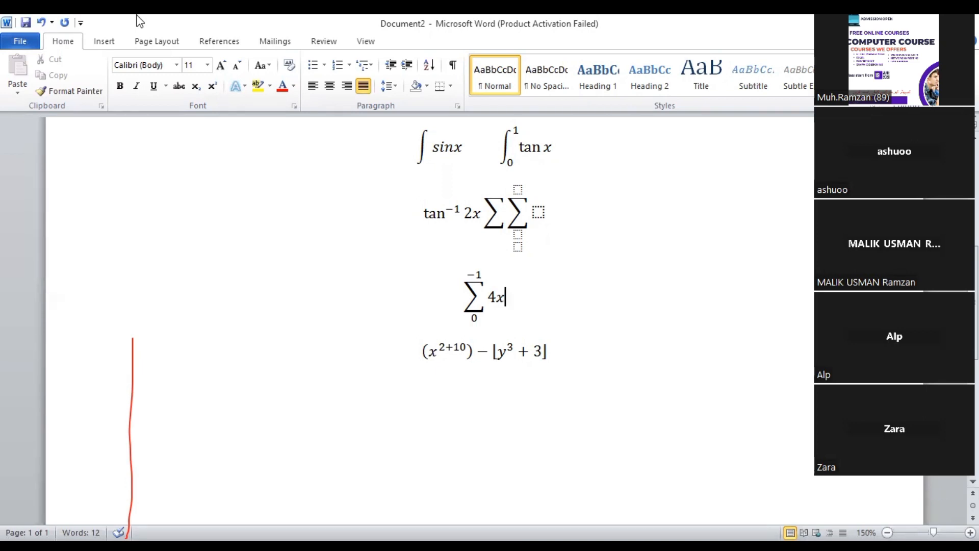
Start a new line below the bracket equation and insert a new blank equation there.
{"action": "left_click", "coordinate": [103, 41]}
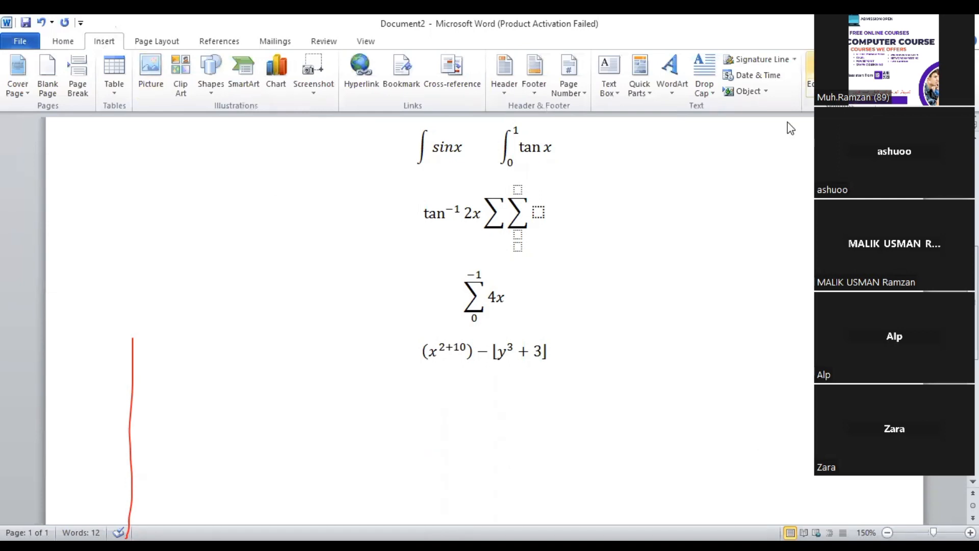
{"action": "left_click", "coordinate": [575, 350]}
{"action": "key", "text": "Return"}
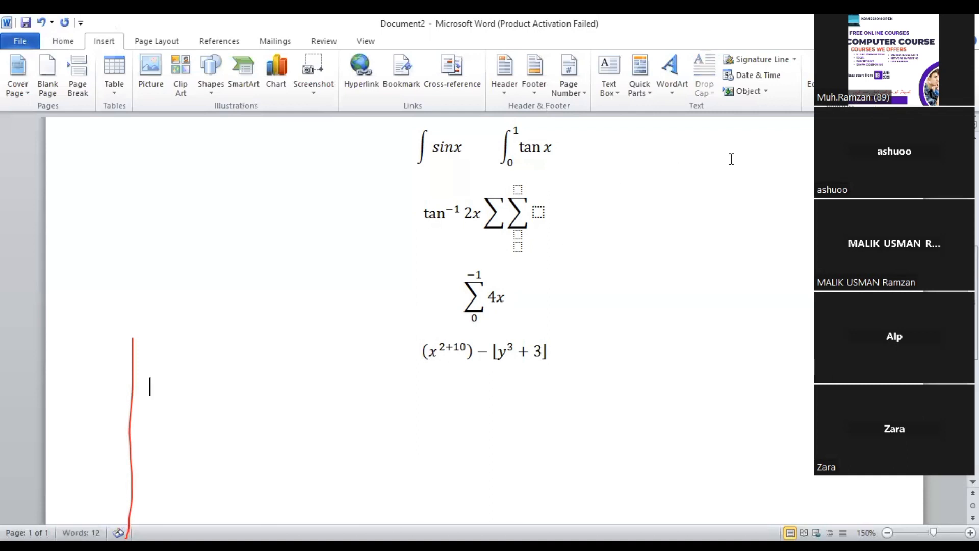
{"action": "left_click", "coordinate": [807, 68]}
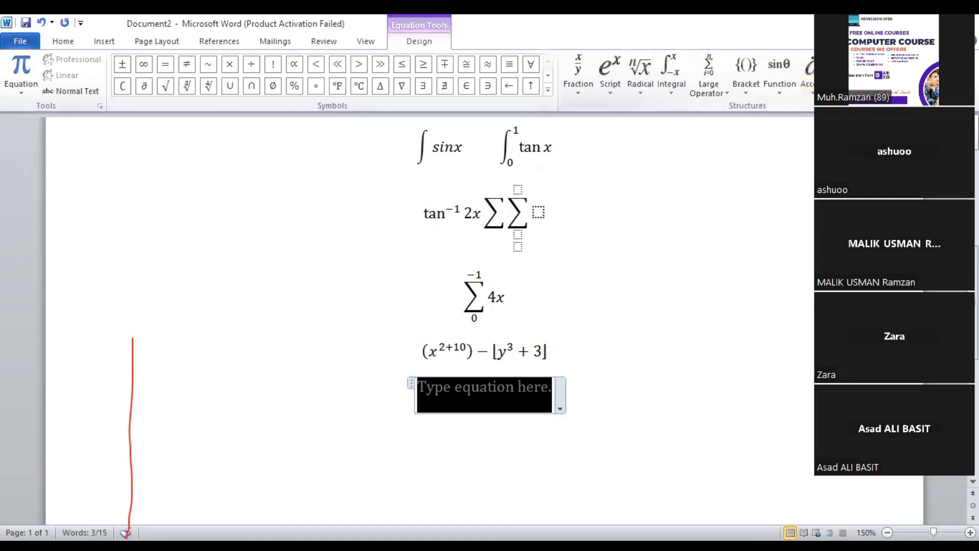
Add single vertical-bar brackets to the blank equation and place an empty matrix of three rows and one column inside them.
{"action": "left_click", "coordinate": [920, 75]}
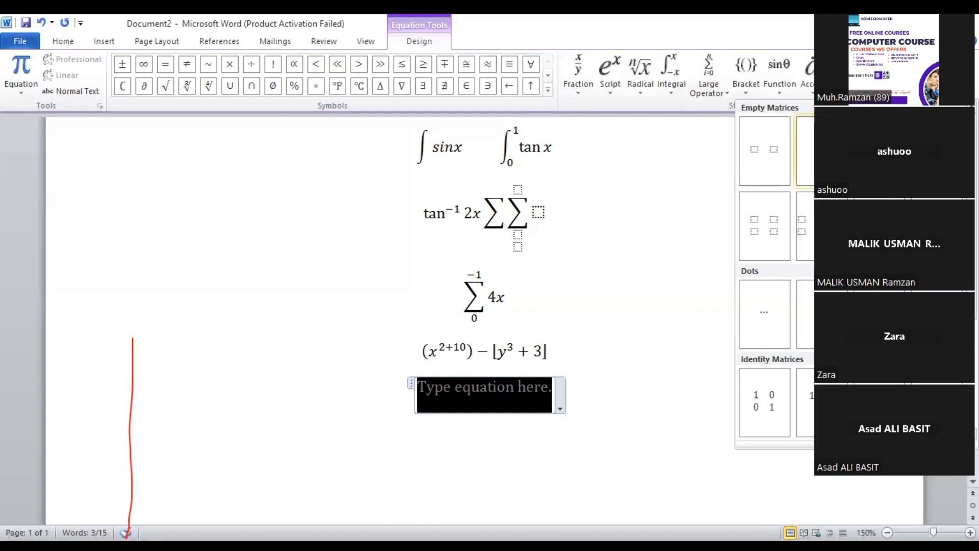
{"action": "left_click", "coordinate": [747, 86]}
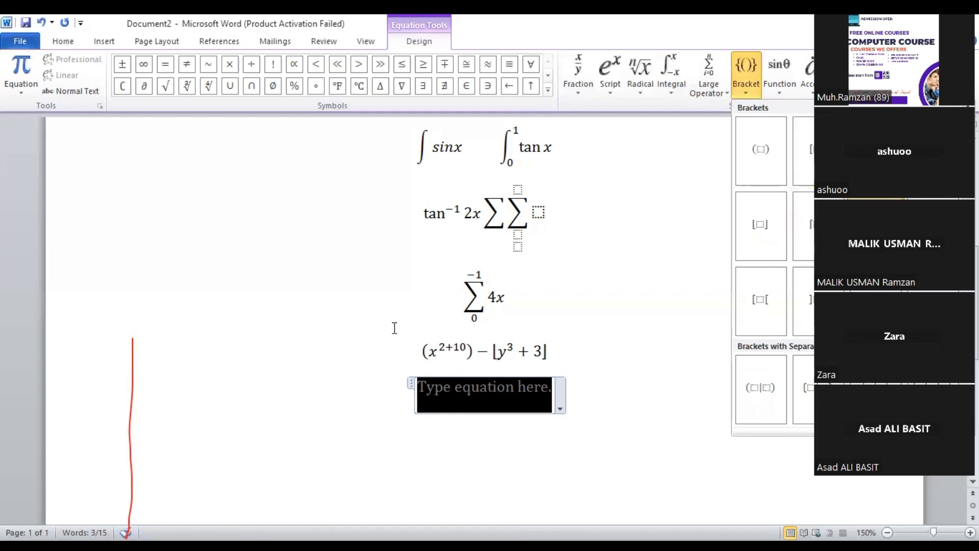
{"action": "left_click", "coordinate": [876, 226]}
{"action": "left_click", "coordinate": [482, 382]}
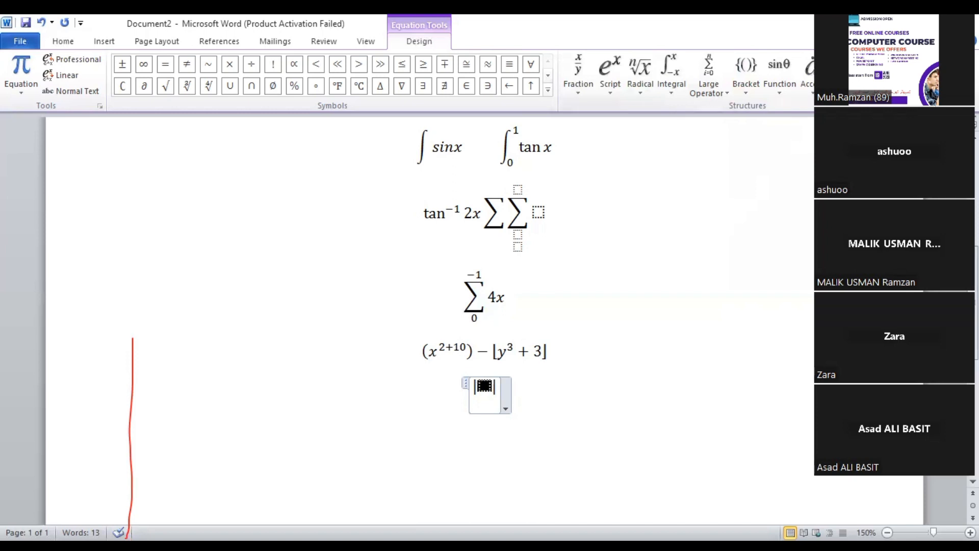
{"action": "left_click", "coordinate": [920, 75]}
{"action": "left_click", "coordinate": [937, 151]}
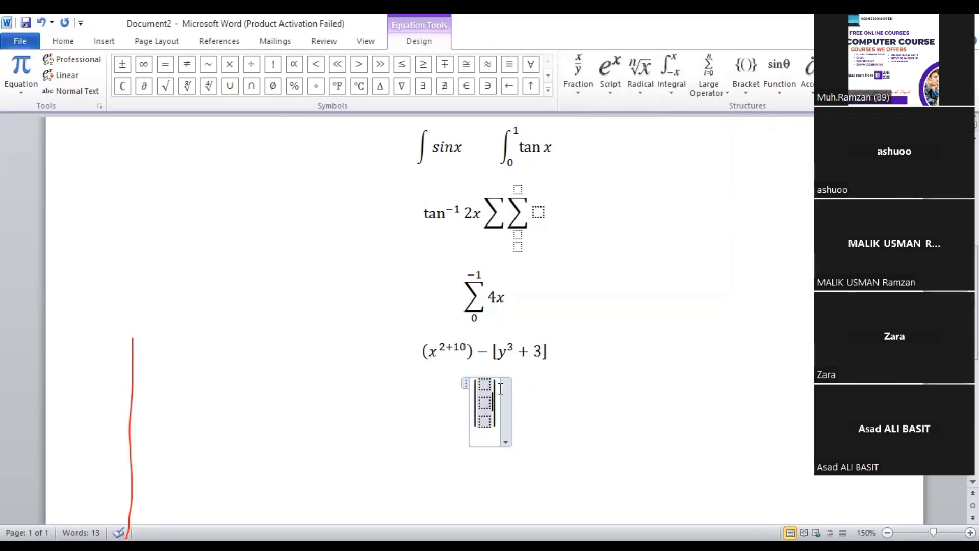
Fill the three matrix rows with 2, 3 and 7 from first to last, and leave the equation.
{"action": "left_click", "coordinate": [483, 380]}
{"action": "type", "text": "2"}
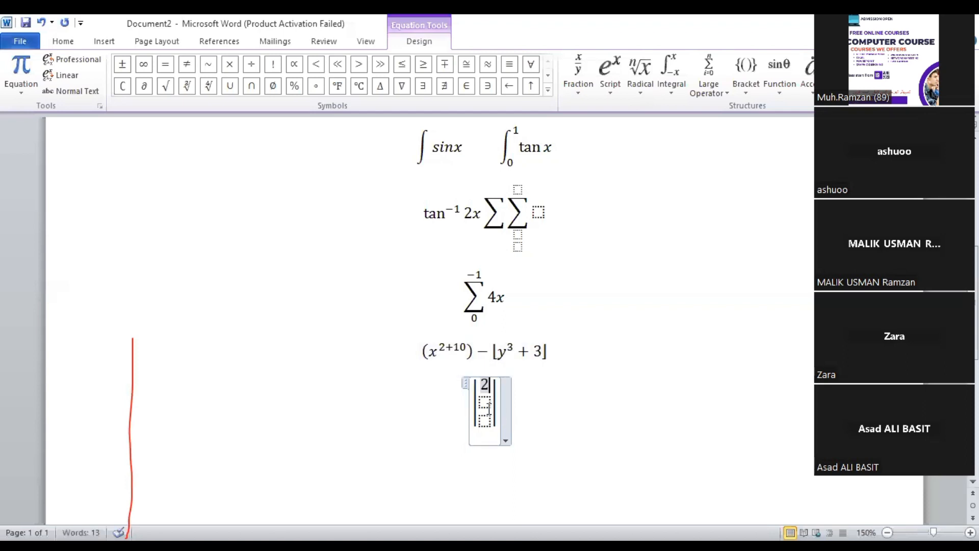
{"action": "left_click", "coordinate": [484, 403]}
{"action": "type", "text": "3"}
{"action": "left_click", "coordinate": [484, 421]}
{"action": "type", "text": "7"}
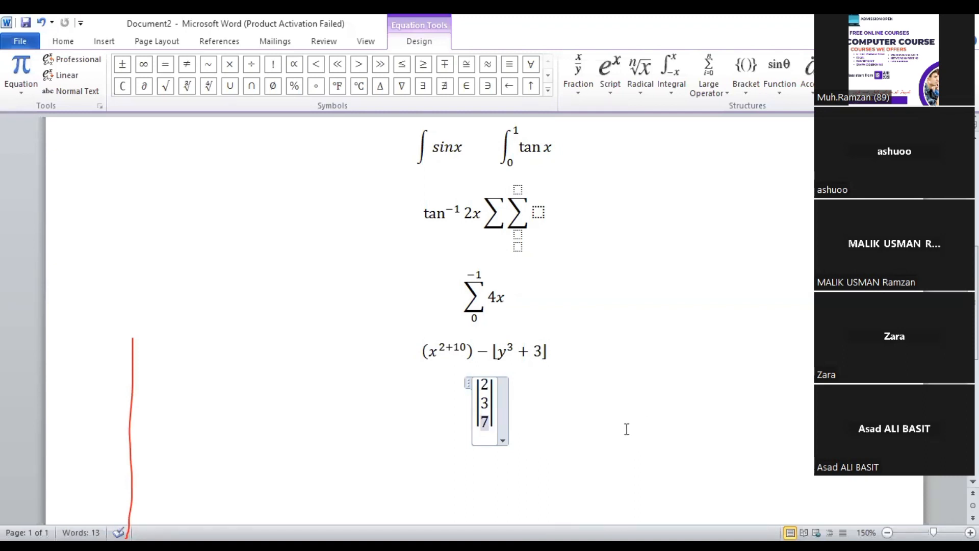
{"action": "left_click", "coordinate": [596, 419]}
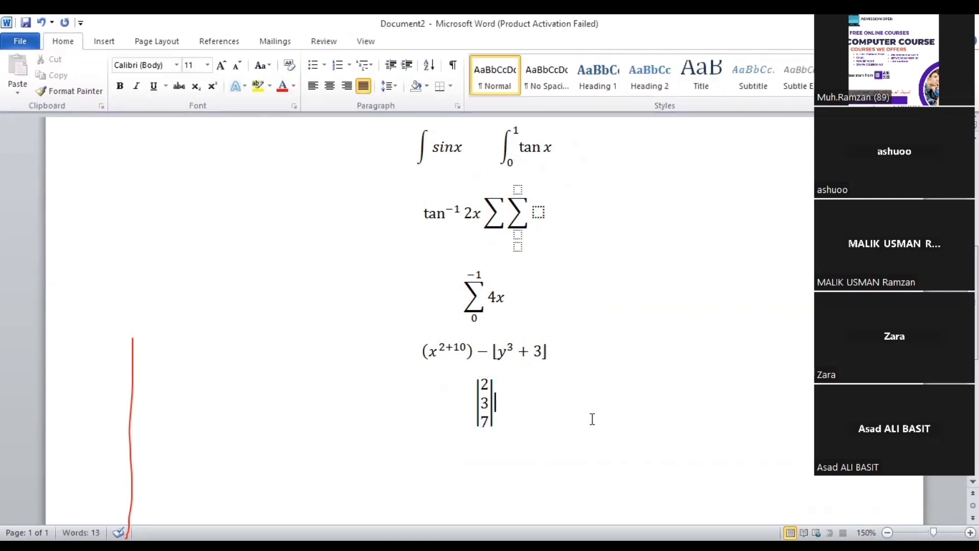
Enlarge the matrix equation's font size to 20 and align it to the left margin.
{"action": "left_click", "coordinate": [225, 68]}
{"action": "left_click", "coordinate": [224, 69]}
{"action": "left_click", "coordinate": [224, 69]}
{"action": "left_click", "coordinate": [225, 68]}
{"action": "left_click", "coordinate": [224, 69]}
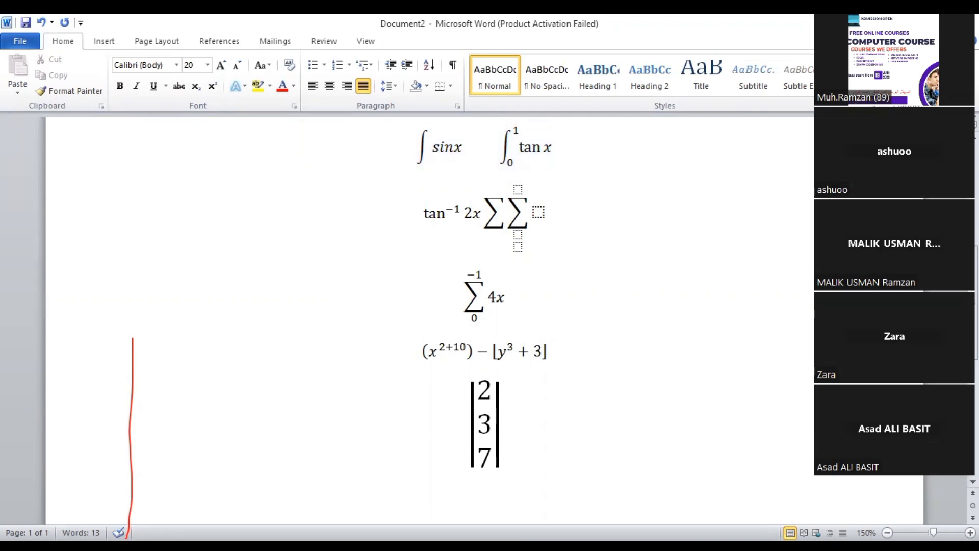
{"action": "key", "text": "ctrl+l"}
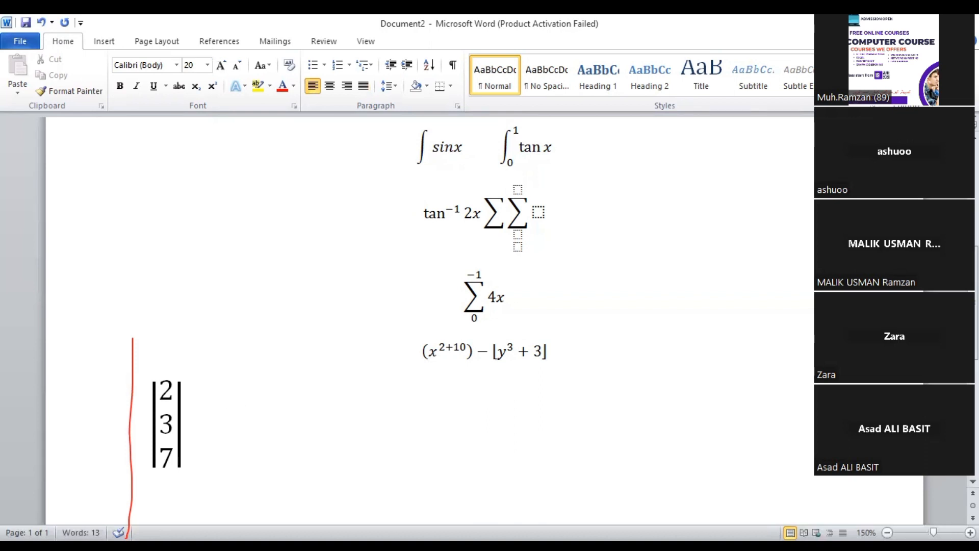
Insert a new equation beside the matrix, on the same line, containing an empty pair of ceiling brackets.
{"action": "left_click", "coordinate": [104, 41]}
{"action": "left_click", "coordinate": [820, 71]}
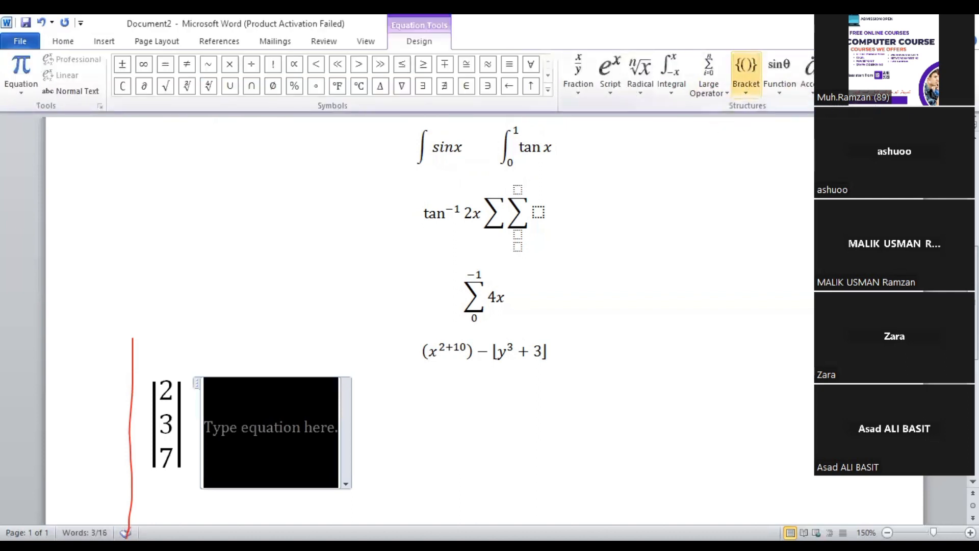
{"action": "left_click", "coordinate": [746, 72]}
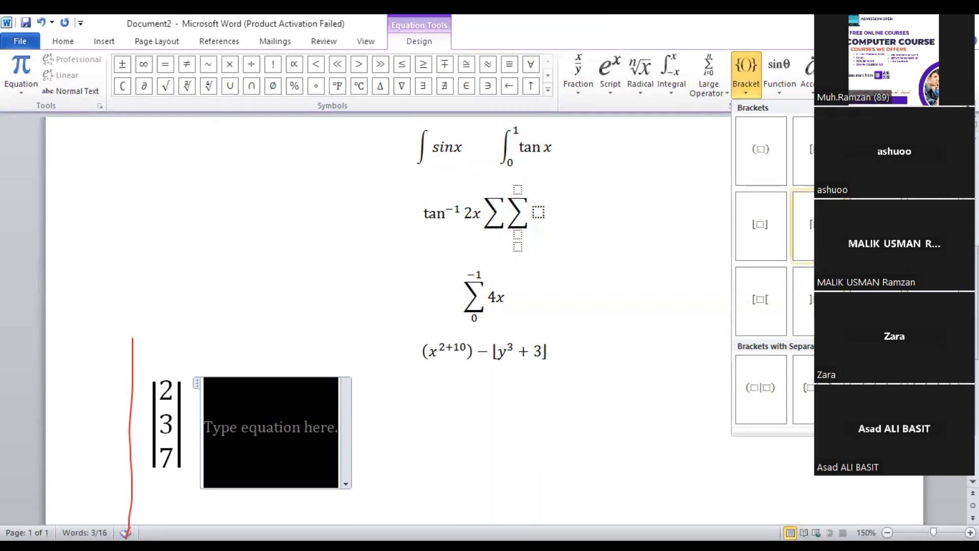
{"action": "left_click", "coordinate": [803, 226]}
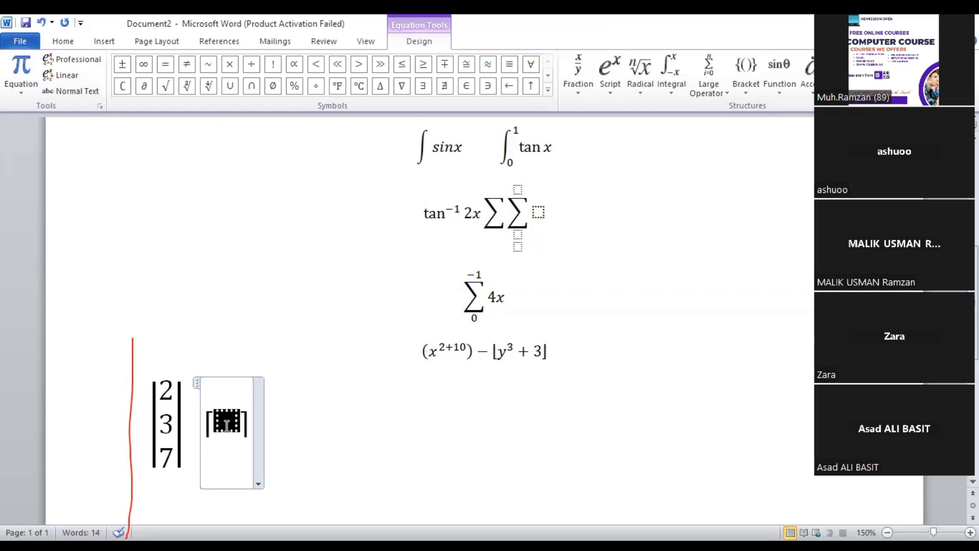
Place an empty matrix of two rows and three columns inside the ceiling brackets.
{"action": "left_click", "coordinate": [276, 429]}
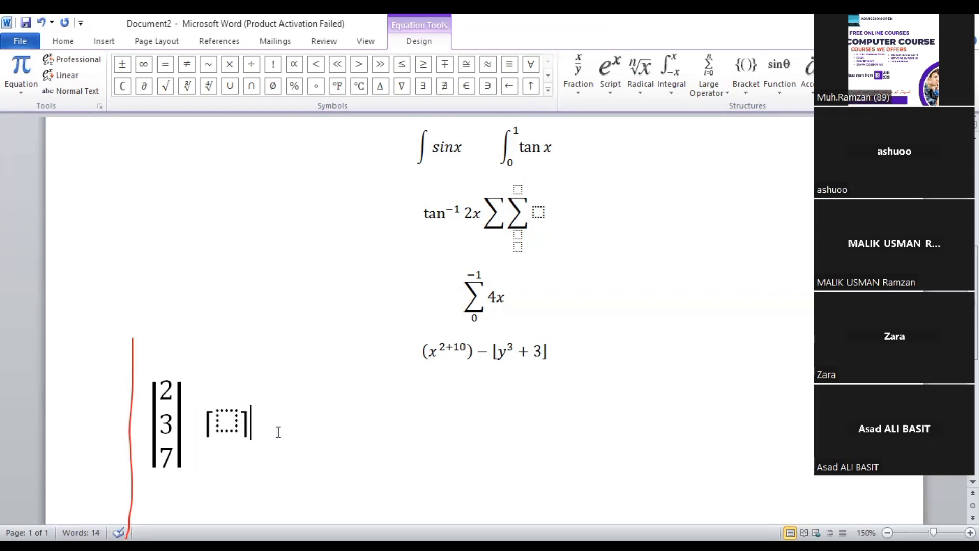
{"action": "left_click", "coordinate": [229, 426]}
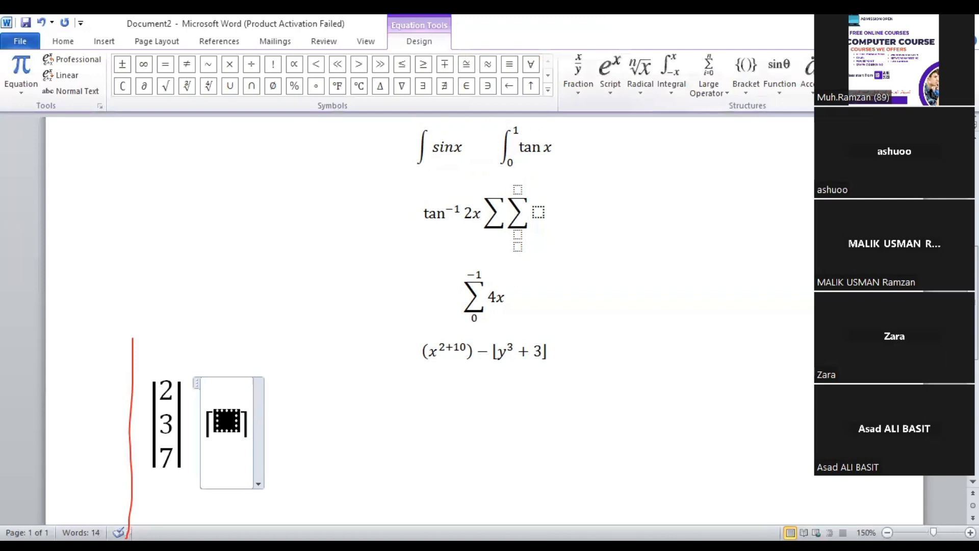
{"action": "left_click", "coordinate": [916, 77]}
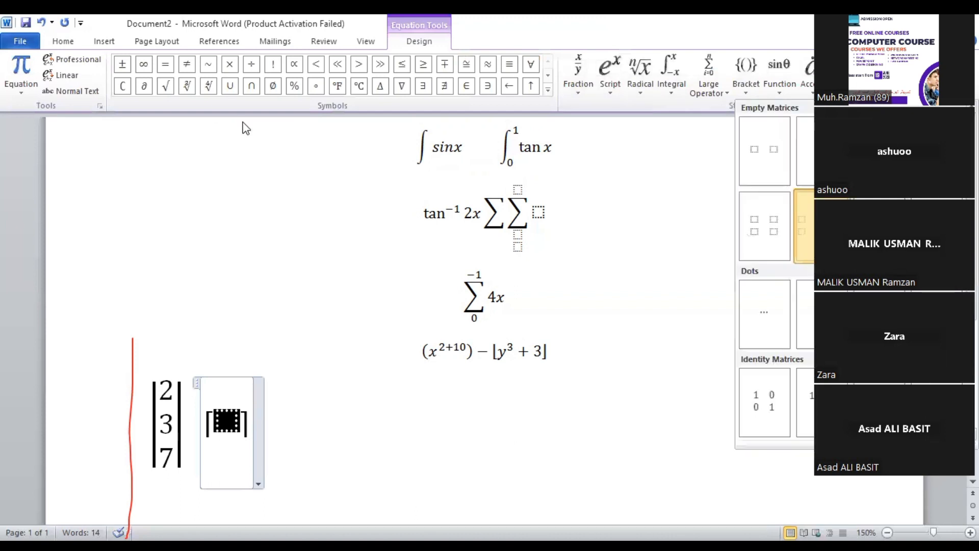
{"action": "left_click", "coordinate": [805, 226]}
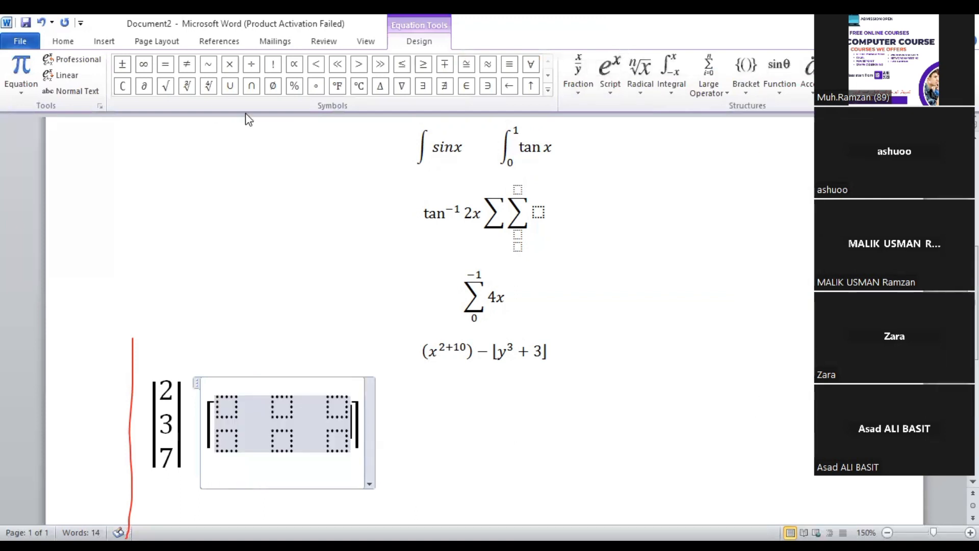
Fill the first row of the two-row matrix with 3, 2 and 58.
{"action": "type", "text": "3"}
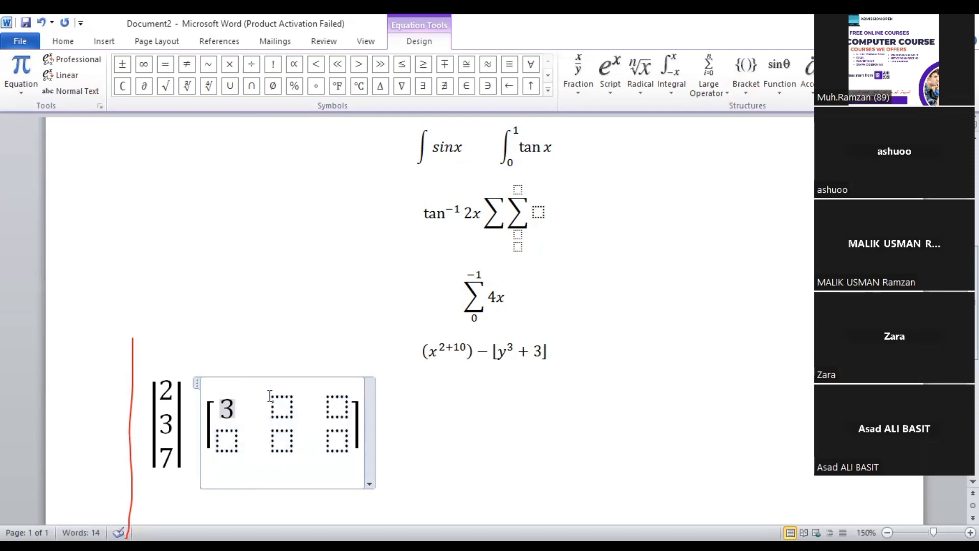
{"action": "left_click", "coordinate": [281, 411]}
{"action": "type", "text": "2"}
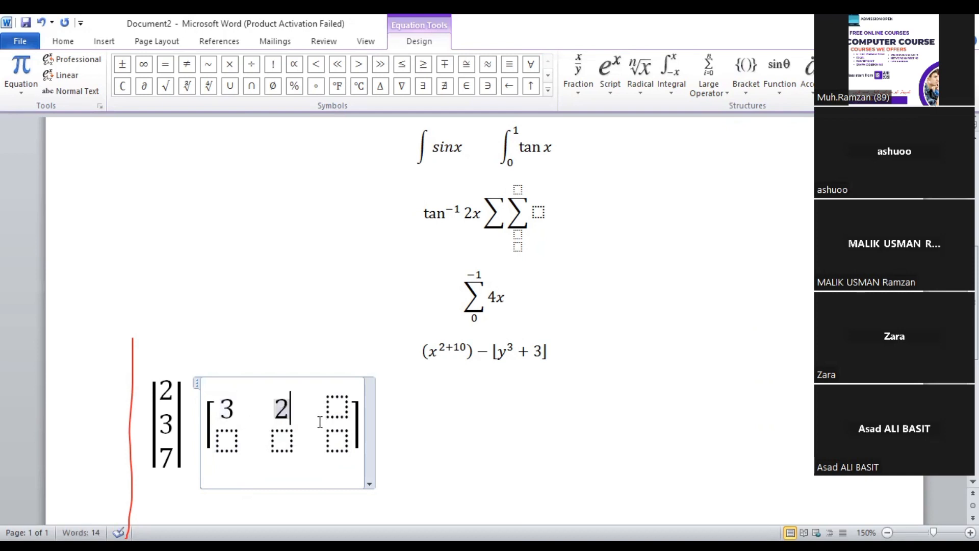
{"action": "left_click", "coordinate": [337, 407]}
{"action": "type", "text": "5"}
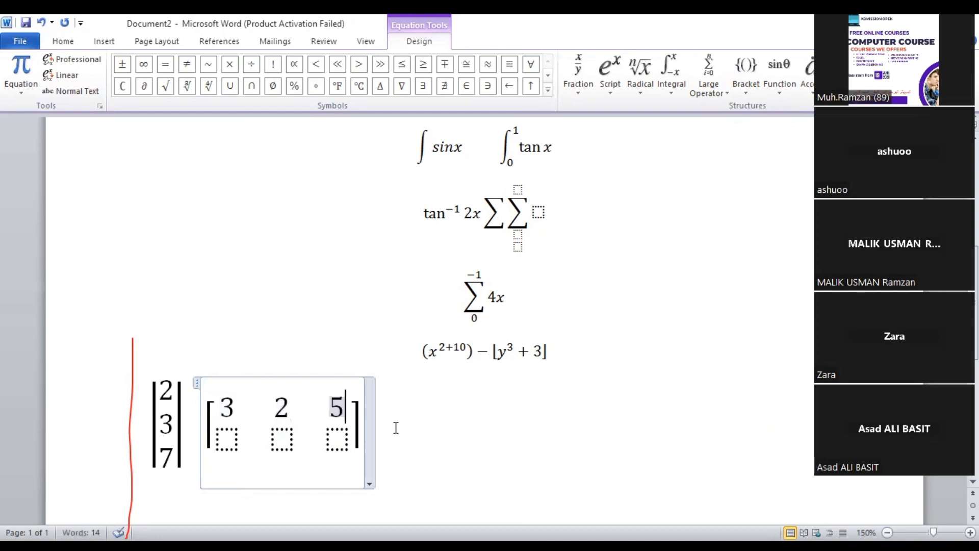
{"action": "type", "text": "8"}
Fill the second row of the two-row matrix with 4, 7 and 8, and leave the equation.
{"action": "left_click", "coordinate": [346, 441]}
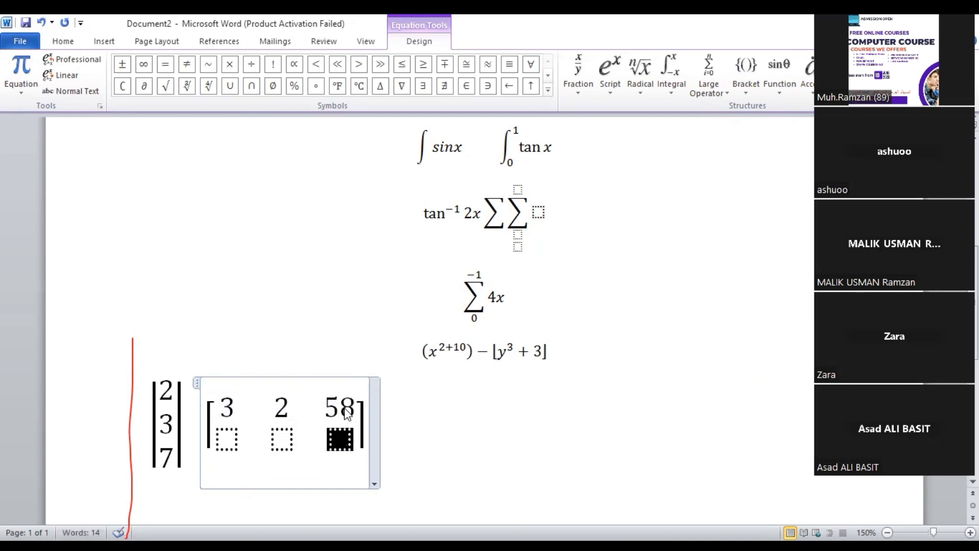
{"action": "type", "text": "8"}
{"action": "left_click", "coordinate": [278, 436]}
{"action": "type", "text": "7"}
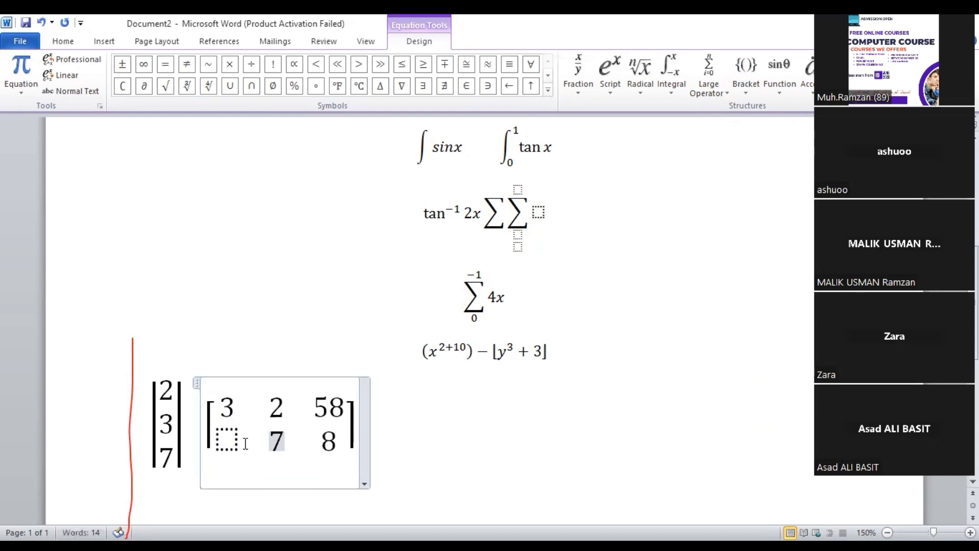
{"action": "left_click_drag", "start_coordinate": [241, 443], "coordinate": [220, 443]}
{"action": "type", "text": "6"}
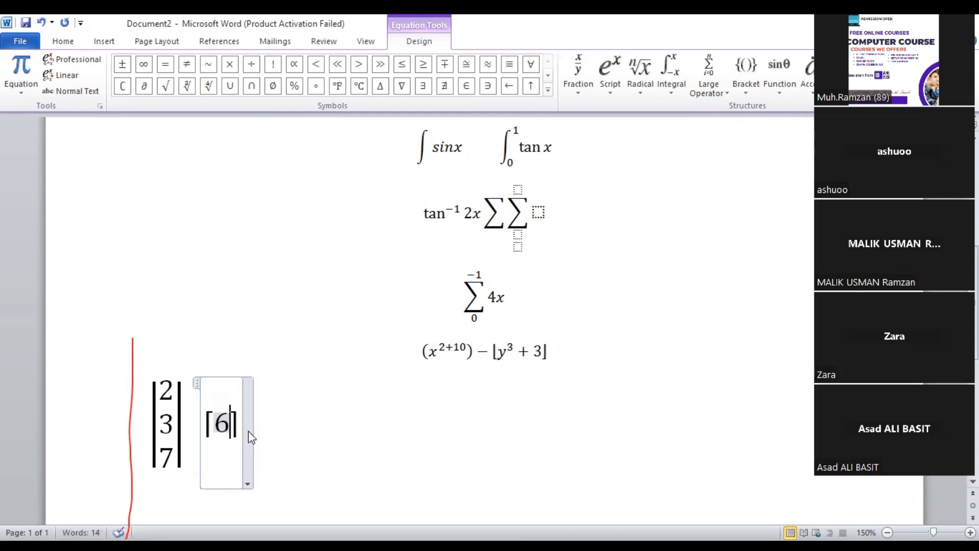
{"action": "key", "text": "ctrl+z"}
{"action": "left_click", "coordinate": [232, 433]}
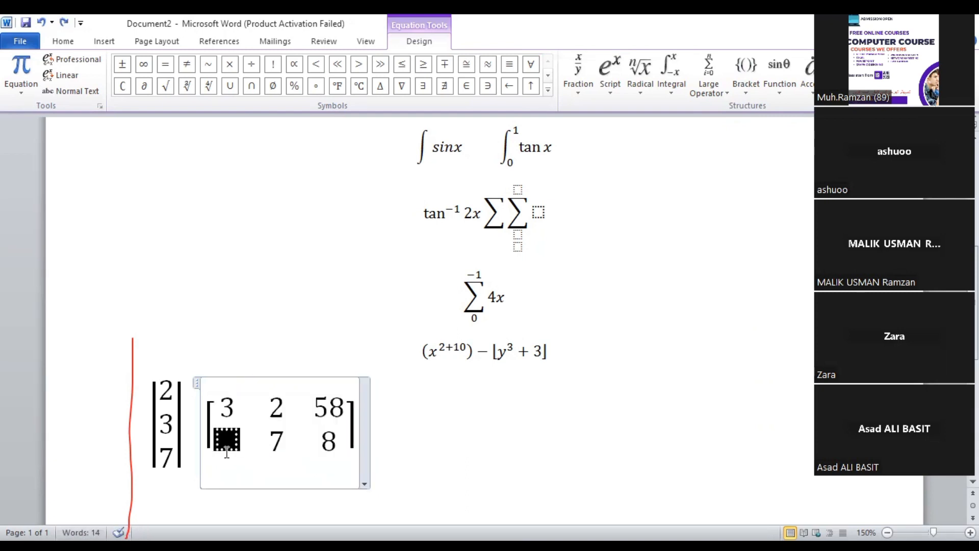
{"action": "type", "text": "4"}
{"action": "left_click", "coordinate": [373, 436]}
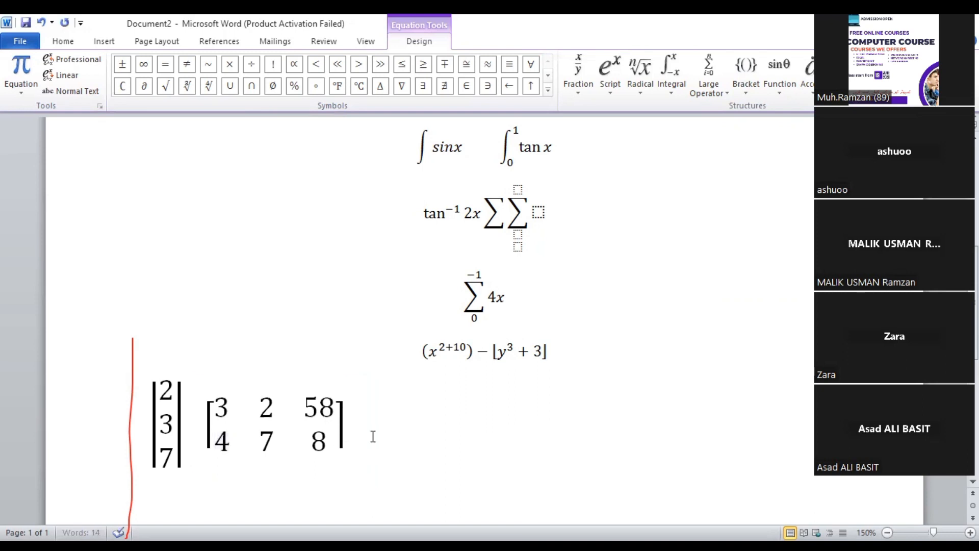
Insert a new equation beside the two-row matrix, with square brackets holding an empty matrix of one row and two columns.
{"action": "left_click", "coordinate": [328, 428]}
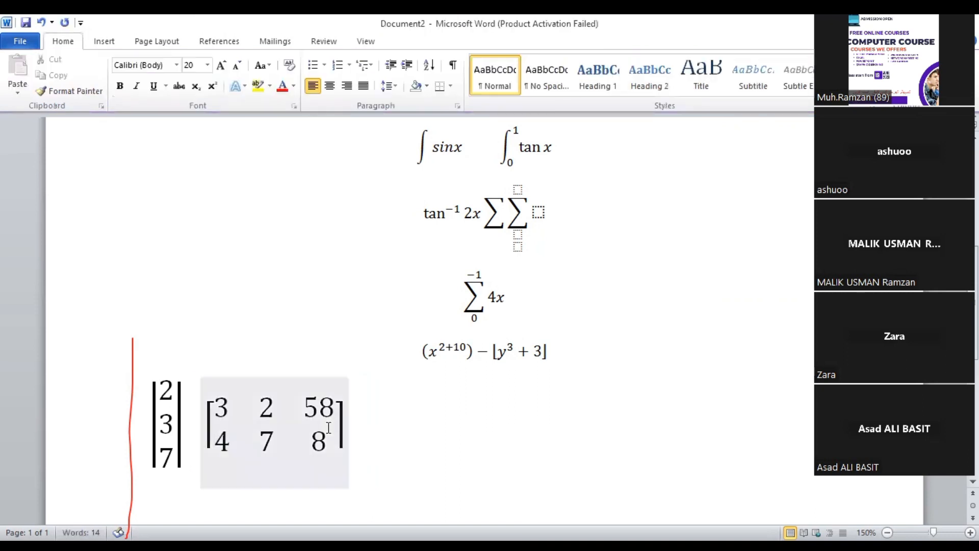
{"action": "left_click", "coordinate": [363, 431]}
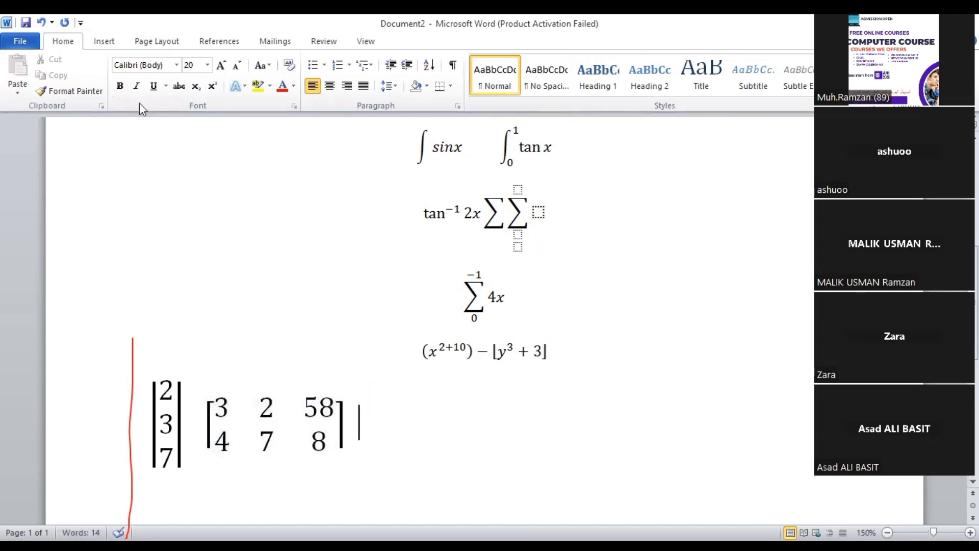
{"action": "left_click", "coordinate": [348, 440]}
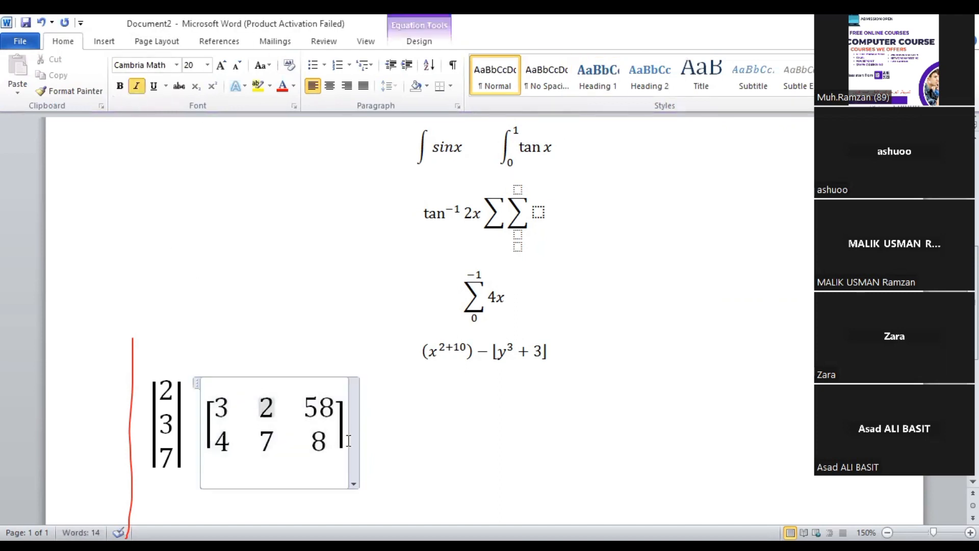
{"action": "left_click", "coordinate": [313, 267]}
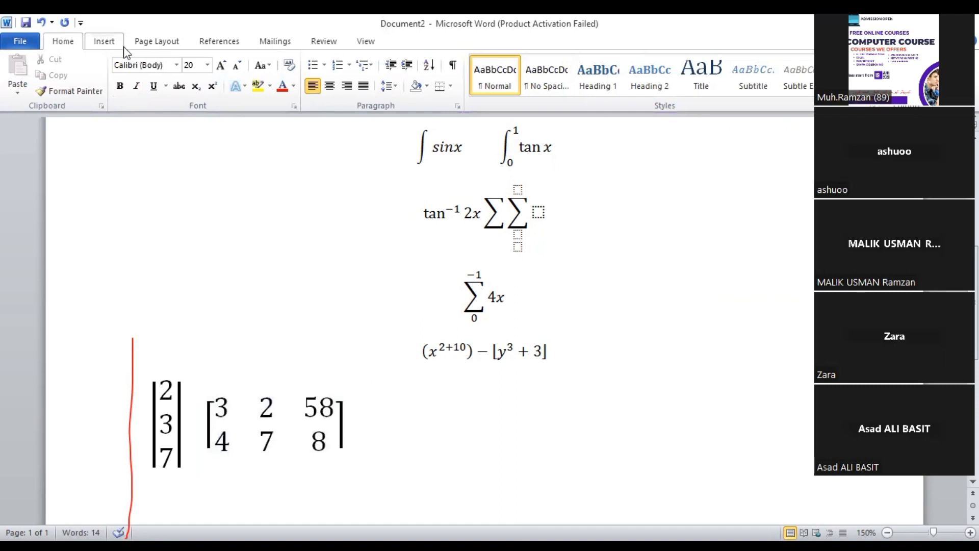
{"action": "left_click", "coordinate": [104, 42]}
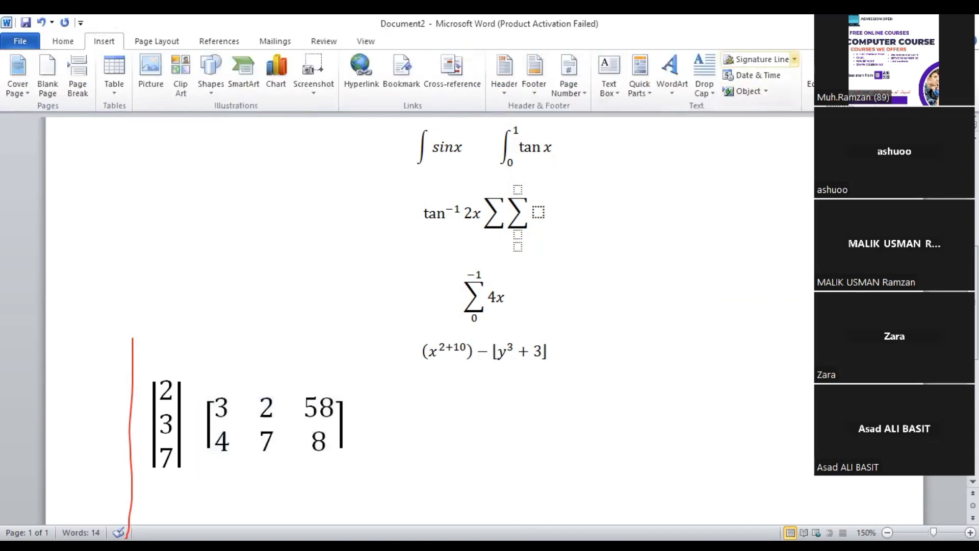
{"action": "left_click", "coordinate": [811, 77]}
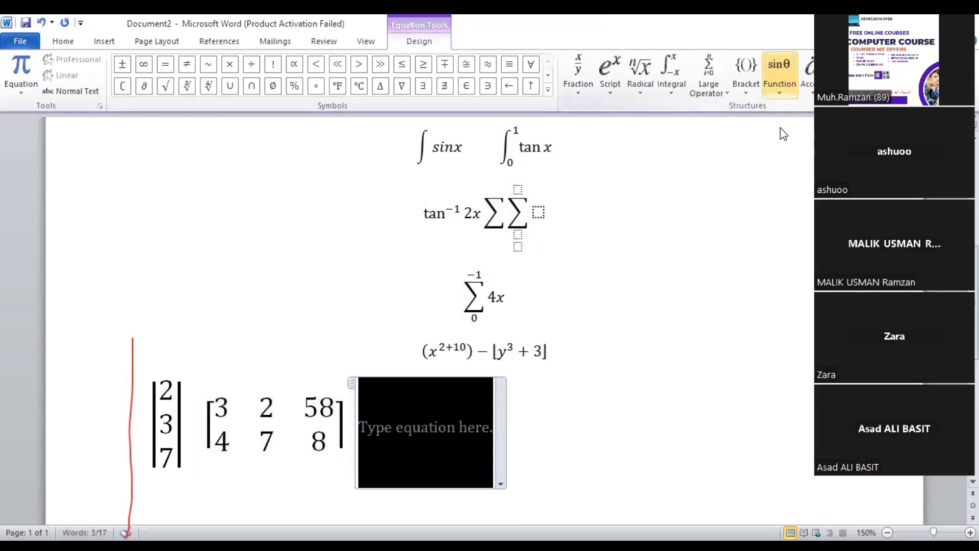
{"action": "left_click", "coordinate": [746, 71]}
{"action": "left_click", "coordinate": [794, 173]}
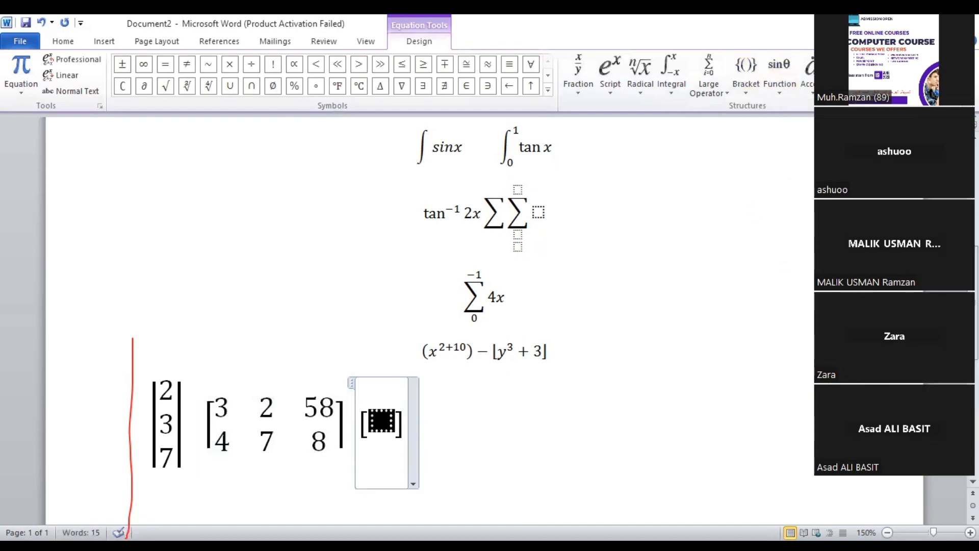
{"action": "left_click", "coordinate": [918, 74]}
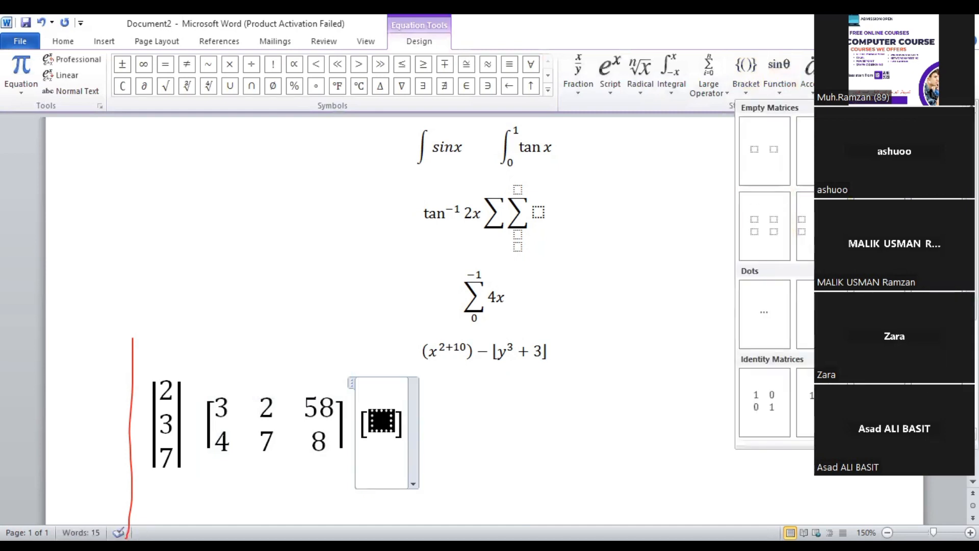
{"action": "left_click", "coordinate": [747, 156]}
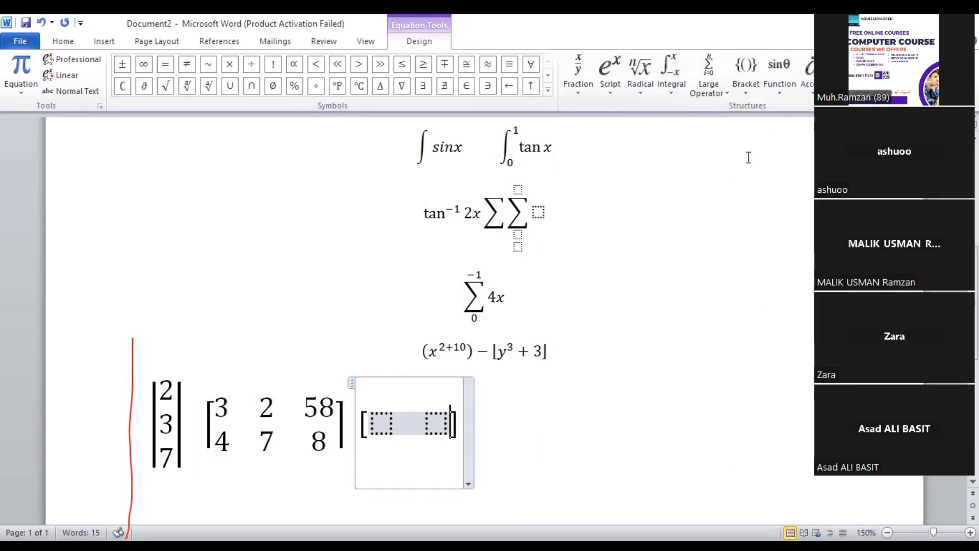
Fill the one-row matrix in square brackets with 1 and 0, and leave the equation.
{"action": "left_click", "coordinate": [374, 423]}
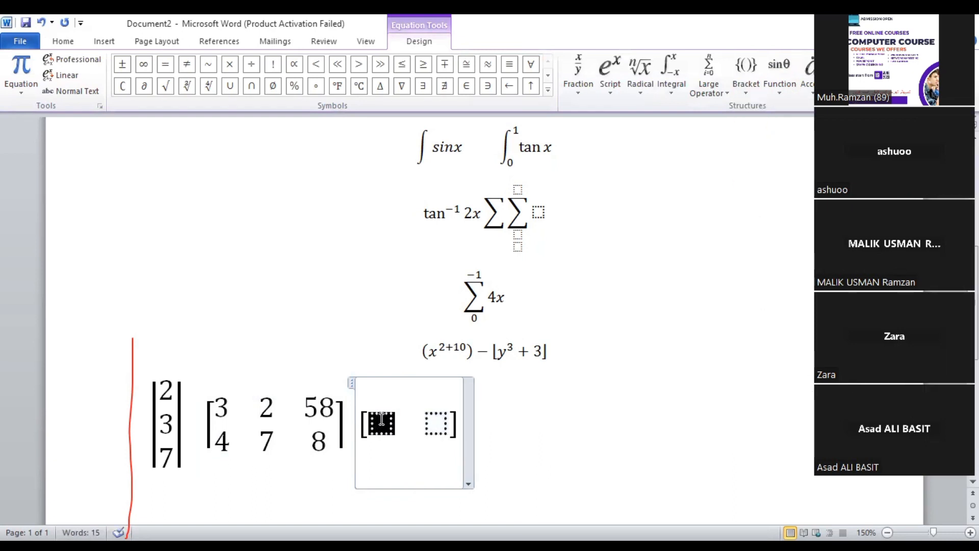
{"action": "type", "text": "1"}
{"action": "left_click", "coordinate": [451, 422]}
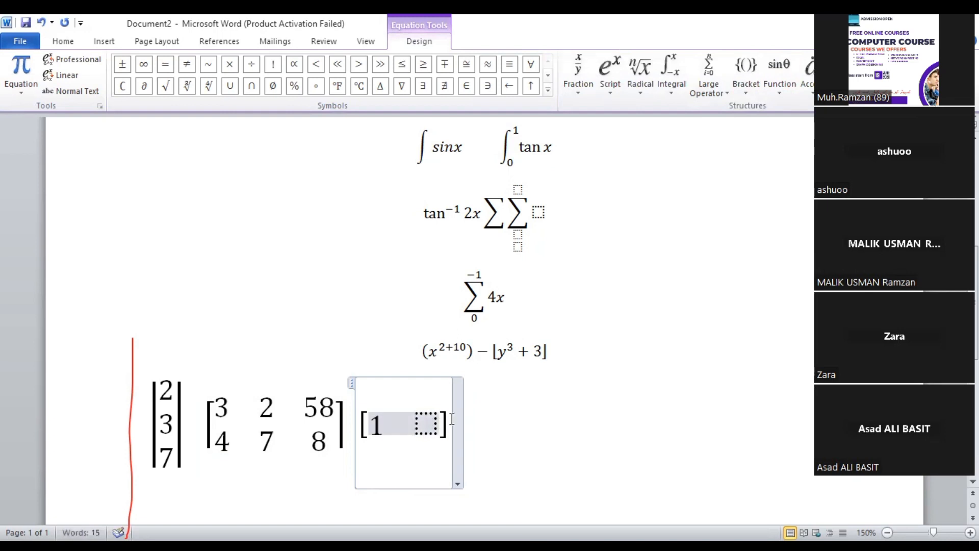
{"action": "type", "text": "0"}
{"action": "key", "text": "BackSpace"}
{"action": "left_click", "coordinate": [562, 460]}
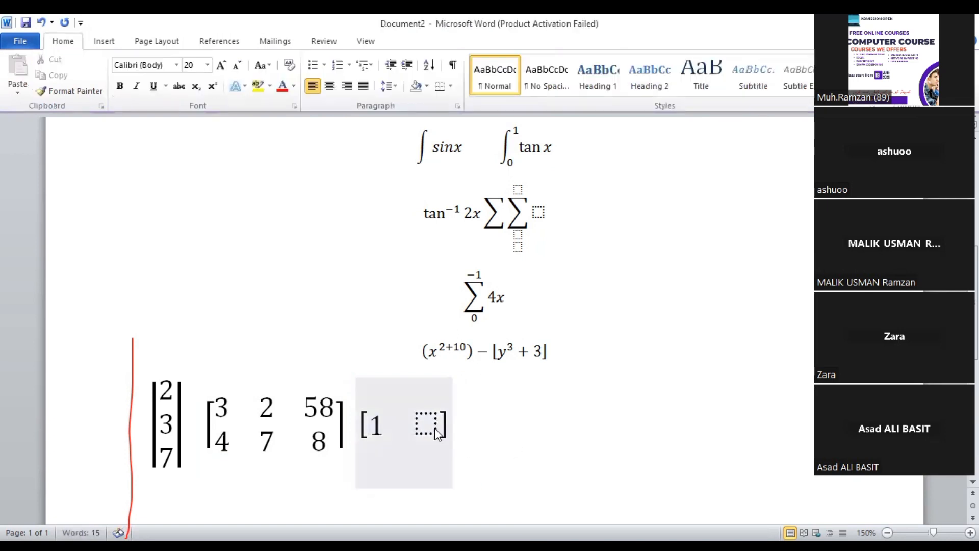
{"action": "left_click", "coordinate": [437, 428]}
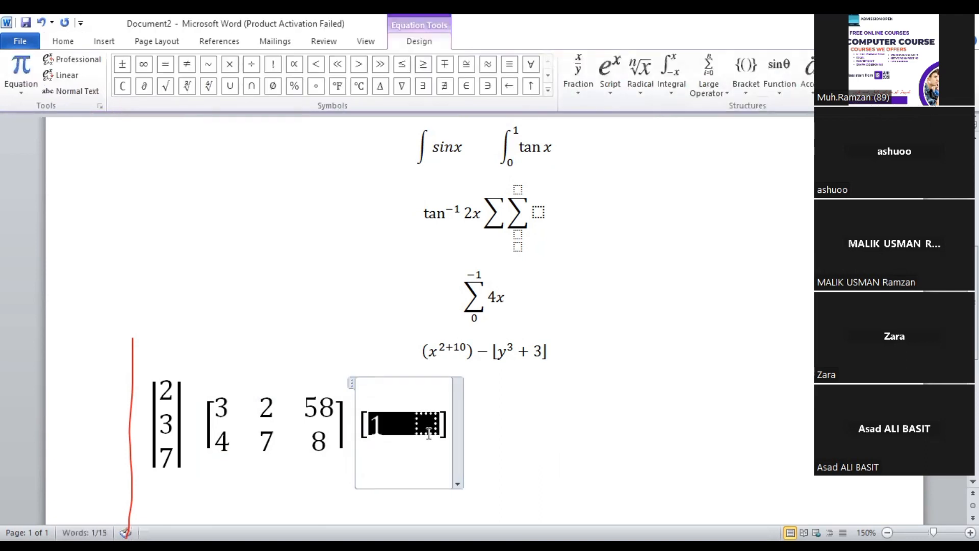
{"action": "type", "text": "0"}
{"action": "left_click", "coordinate": [502, 435]}
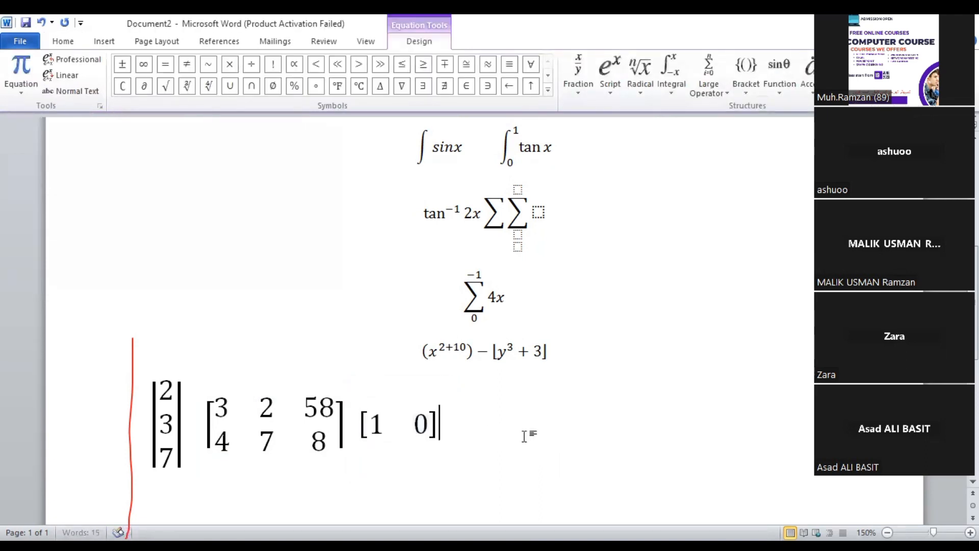
Add an empty double-dot accent after 4x in the summation equation.
{"action": "left_click", "coordinate": [632, 410]}
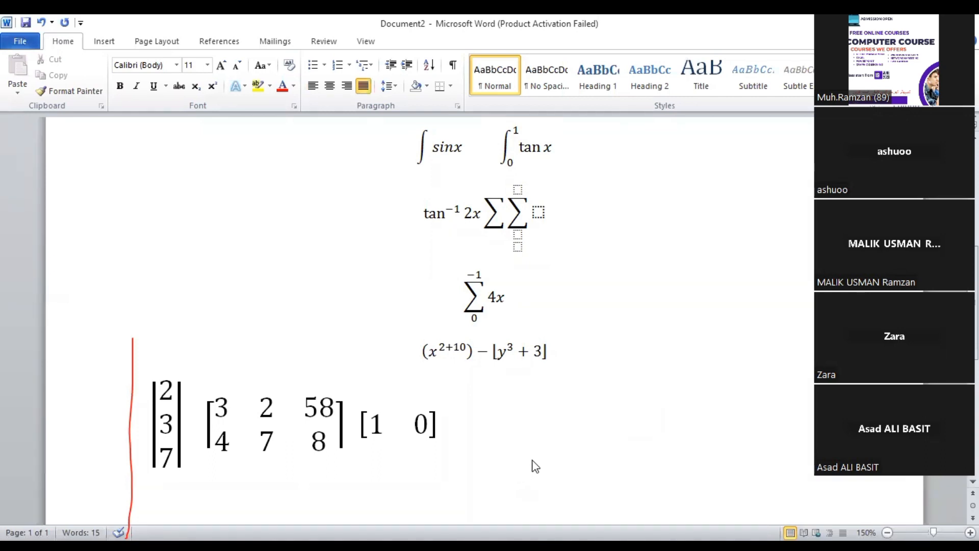
{"action": "left_click", "coordinate": [121, 45]}
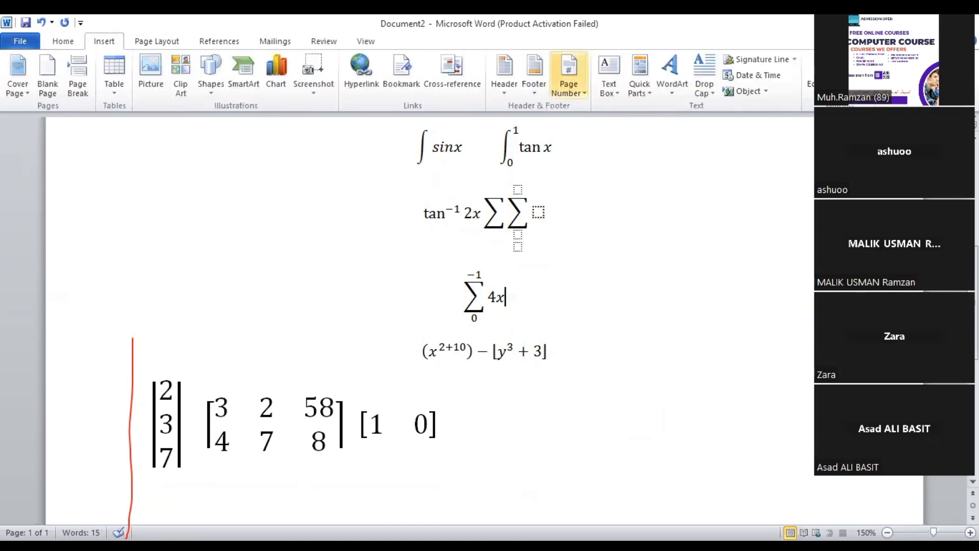
{"action": "left_click", "coordinate": [820, 67]}
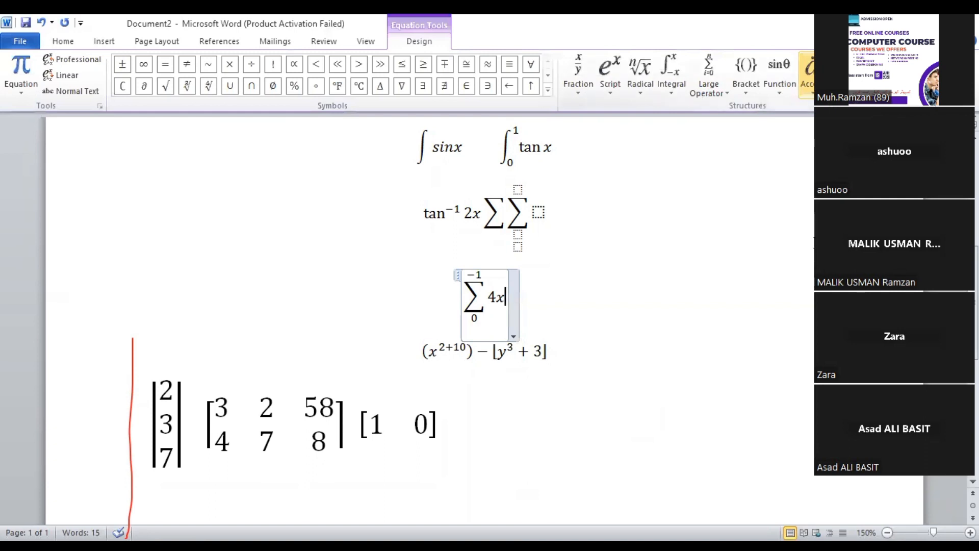
{"action": "left_click", "coordinate": [809, 71]}
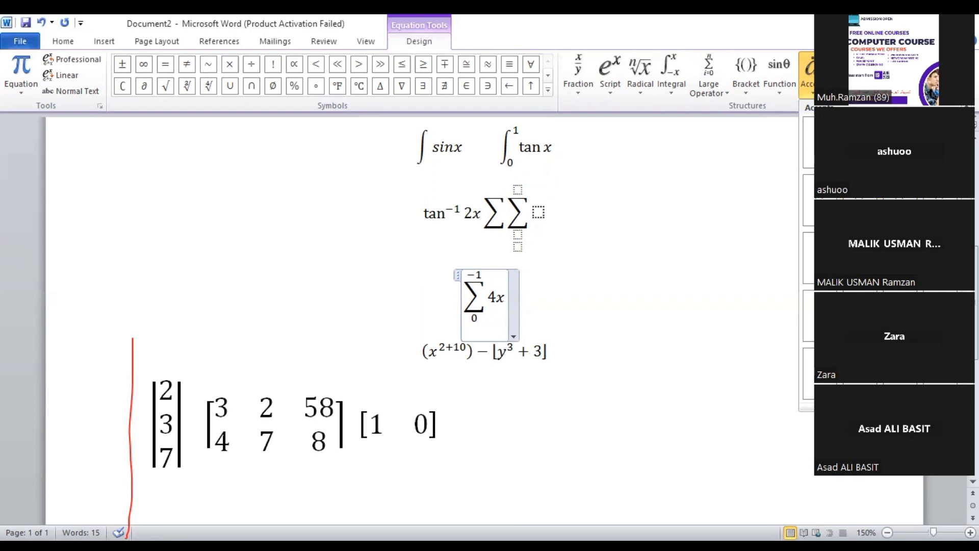
{"action": "left_click", "coordinate": [860, 142]}
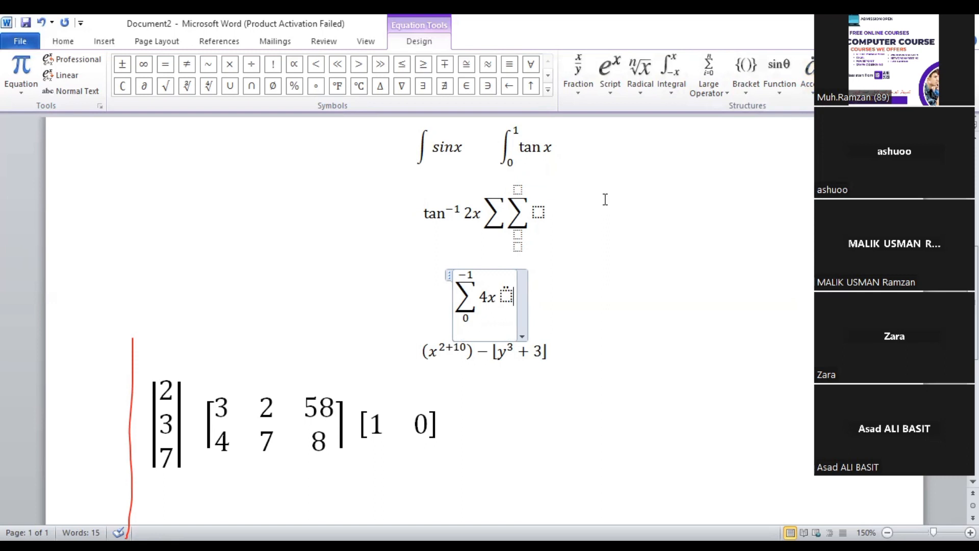
Append a double-equals operator (==) to the summation equation and leave it.
{"action": "left_click", "coordinate": [884, 76]}
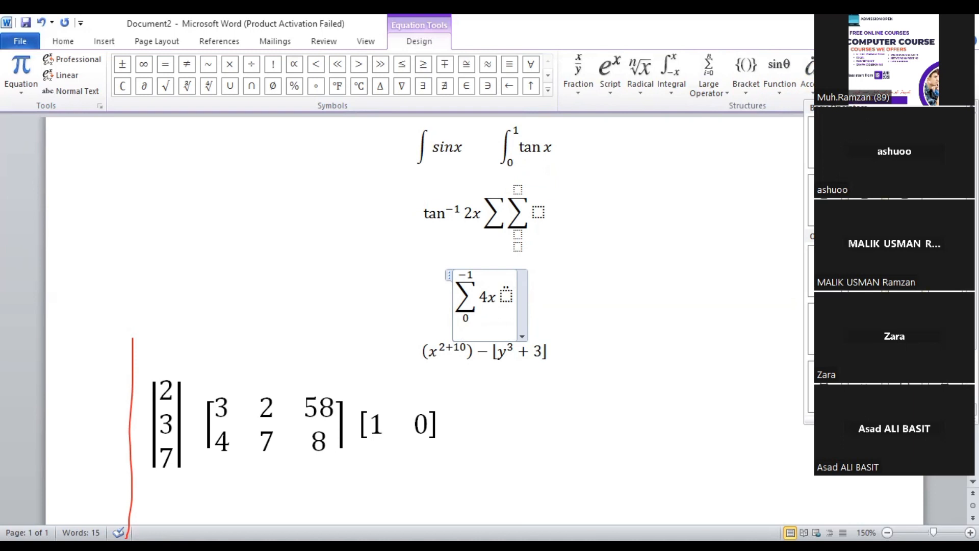
{"action": "type", "text": "=="}
{"action": "left_click", "coordinate": [660, 356]}
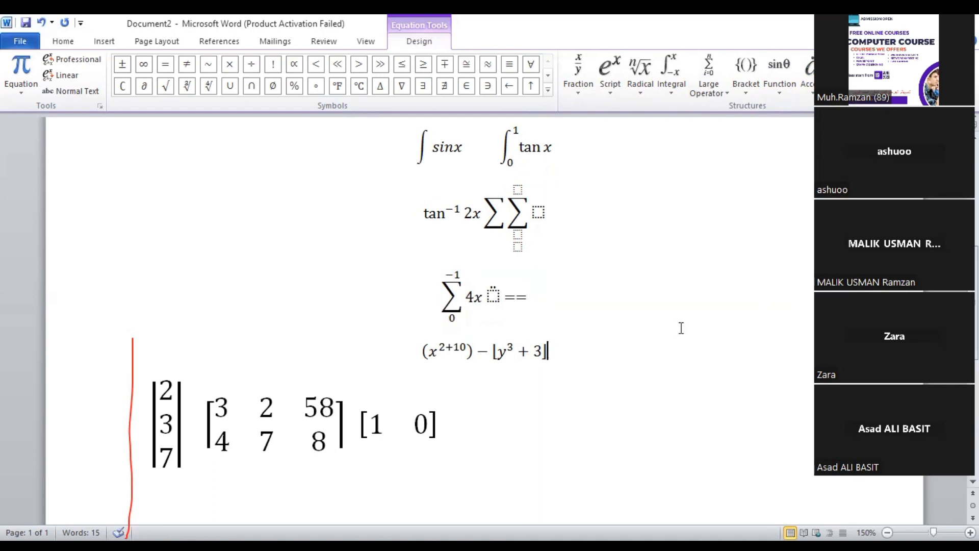
Delete all the equations and matrices so the document body is empty.
{"action": "left_click", "coordinate": [555, 450]}
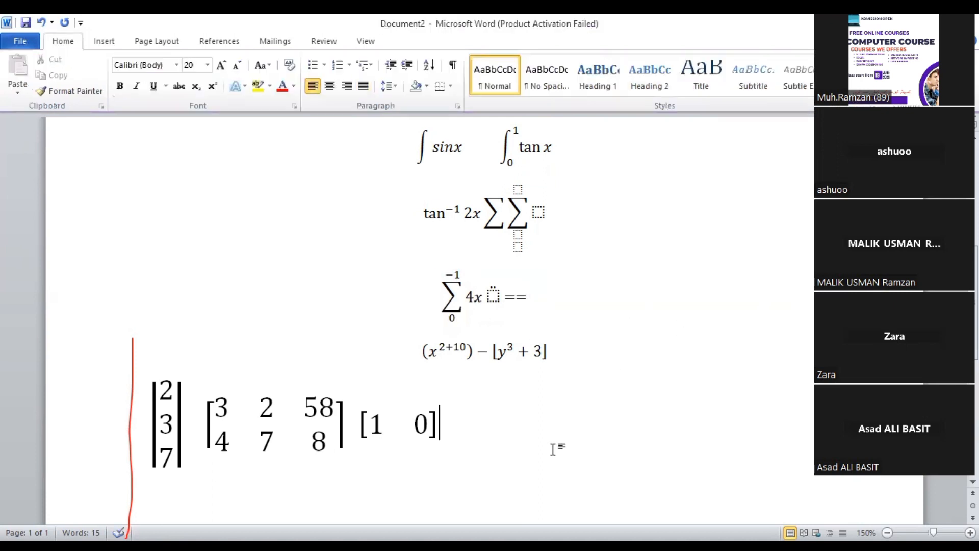
{"action": "key", "text": "ctrl+a"}
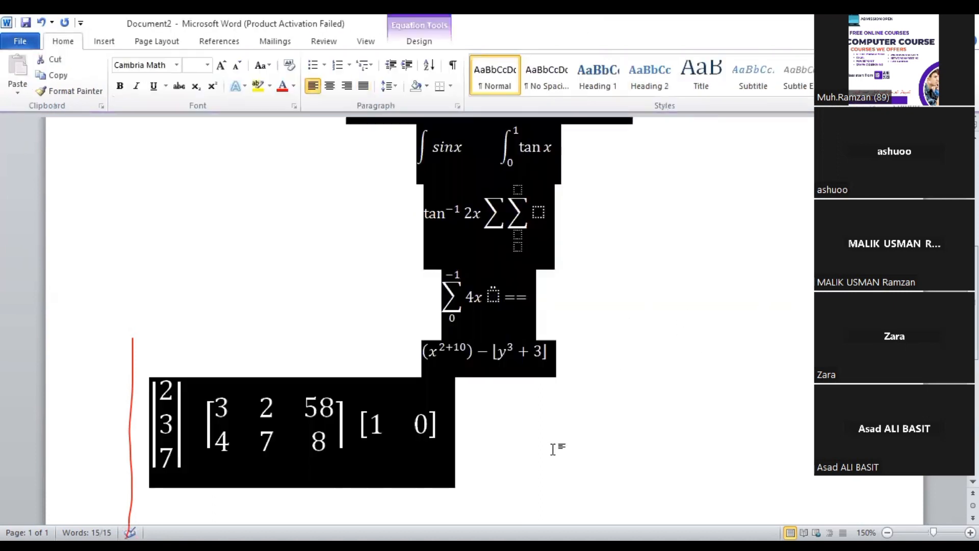
{"action": "key", "text": "Delete"}
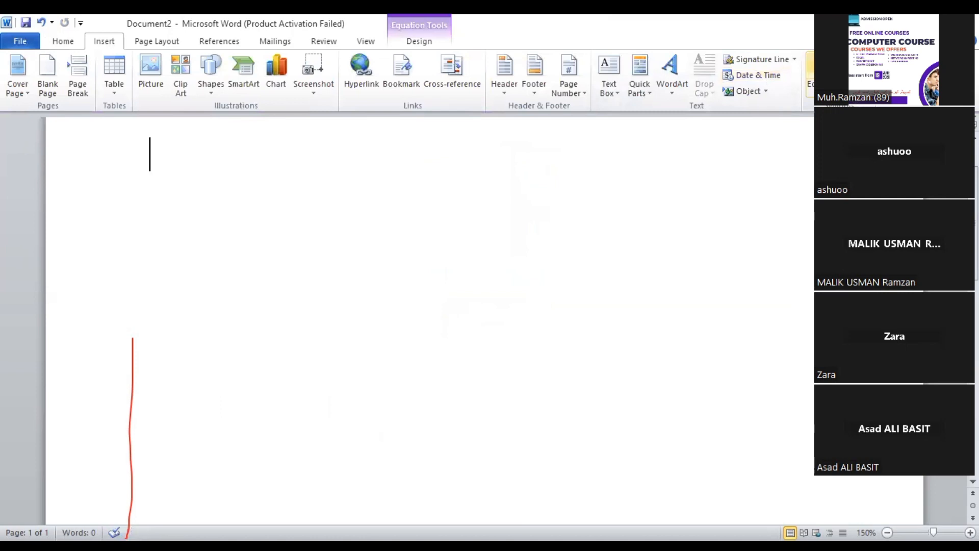
Insert a new empty equation and enter a plain-text a in the blank area of the page below it.
{"action": "left_click", "coordinate": [825, 91]}
{"action": "left_click", "coordinate": [430, 280]}
{"action": "scroll", "coordinate": [258, 206], "scroll_direction": "up", "scroll_amount": 2}
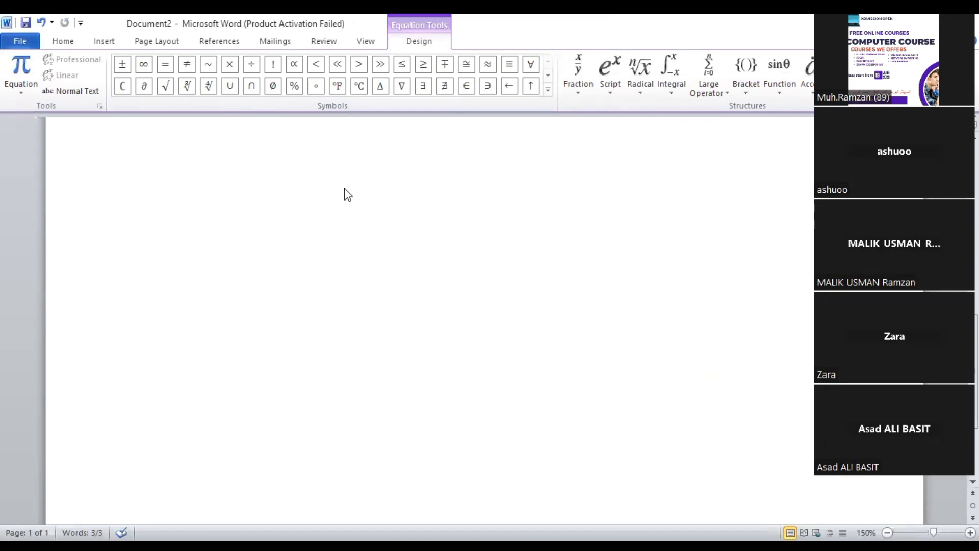
{"action": "double_click", "coordinate": [238, 178]}
{"action": "type", "text": "a"}
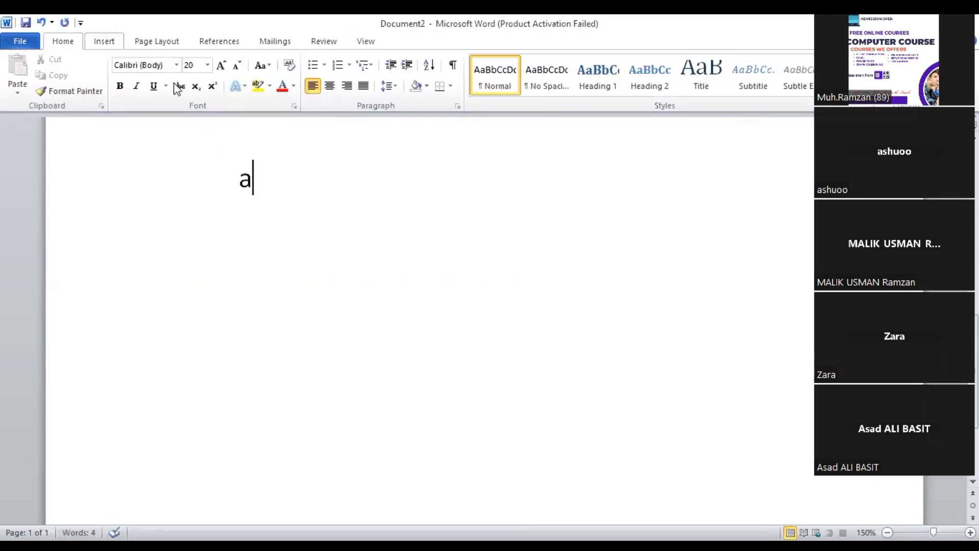
Insert an equation directly after the plain a, centre the line, and enter a ∪ b in the equation.
{"action": "left_click", "coordinate": [118, 45]}
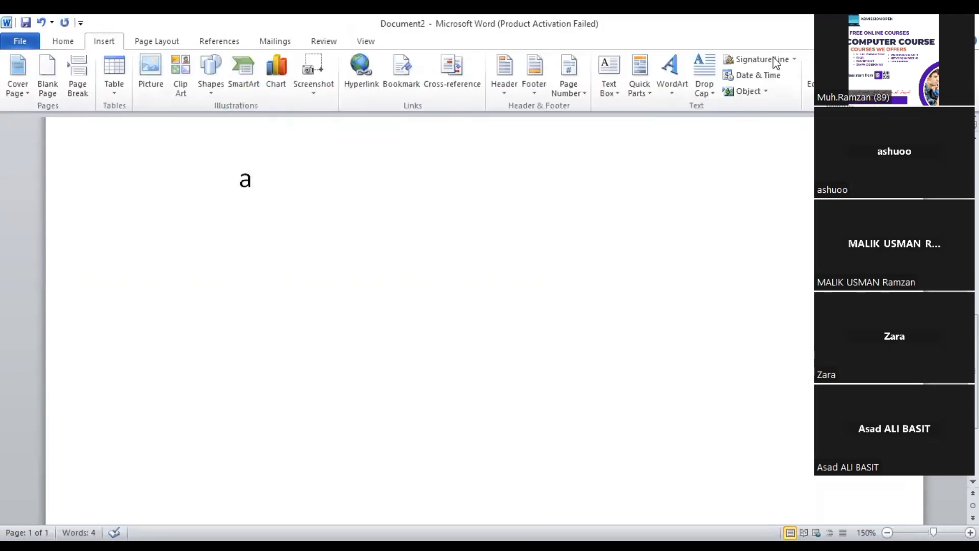
{"action": "key", "text": "alt+equal"}
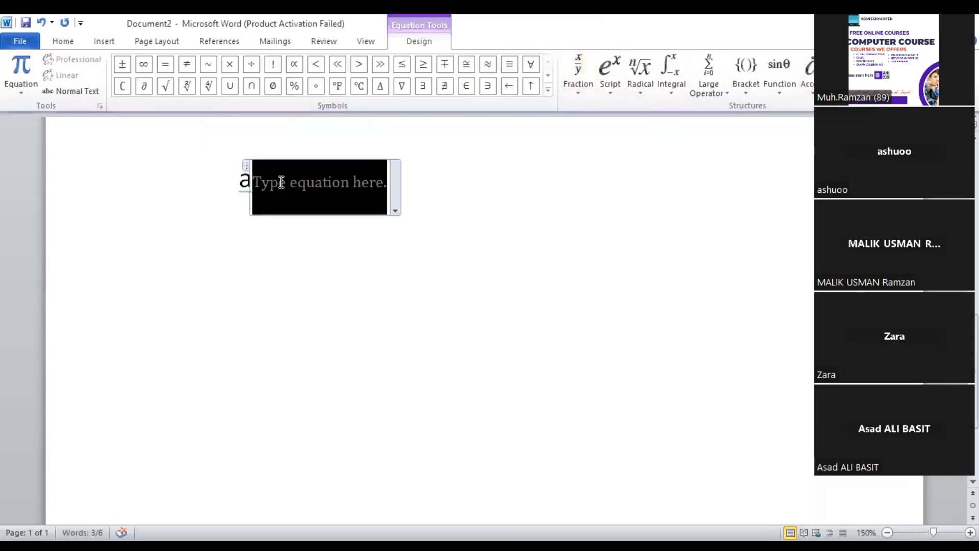
{"action": "type", "text": "a"}
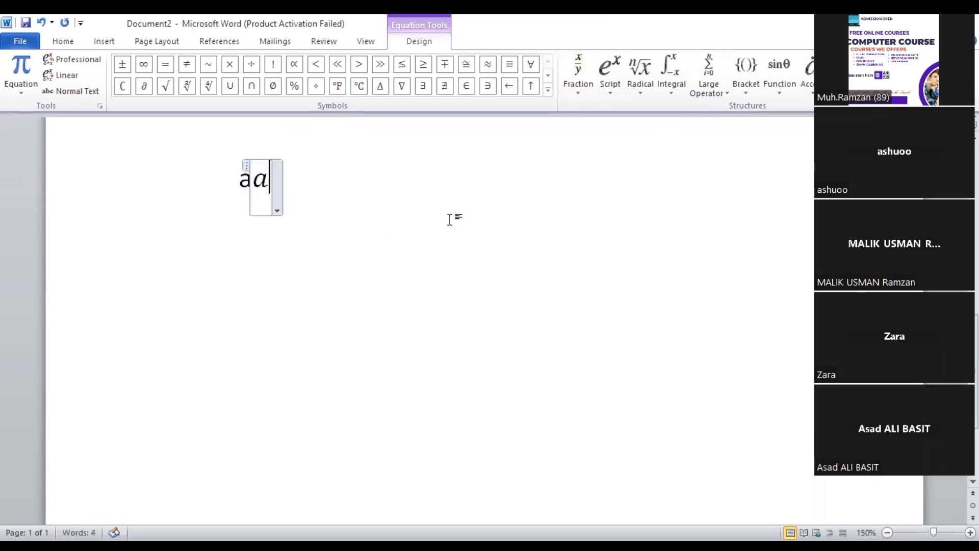
{"action": "key", "text": "ctrl+z"}
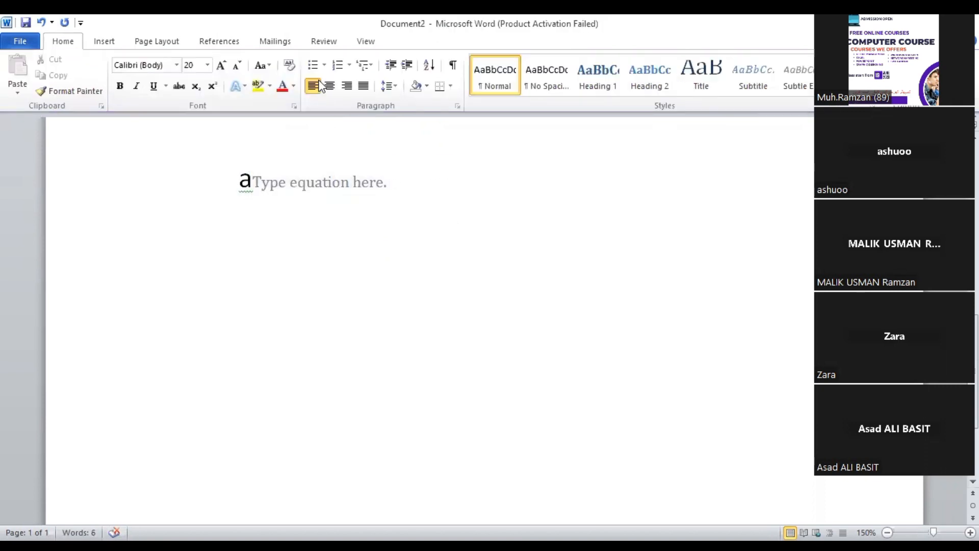
{"action": "double_click", "coordinate": [431, 192]}
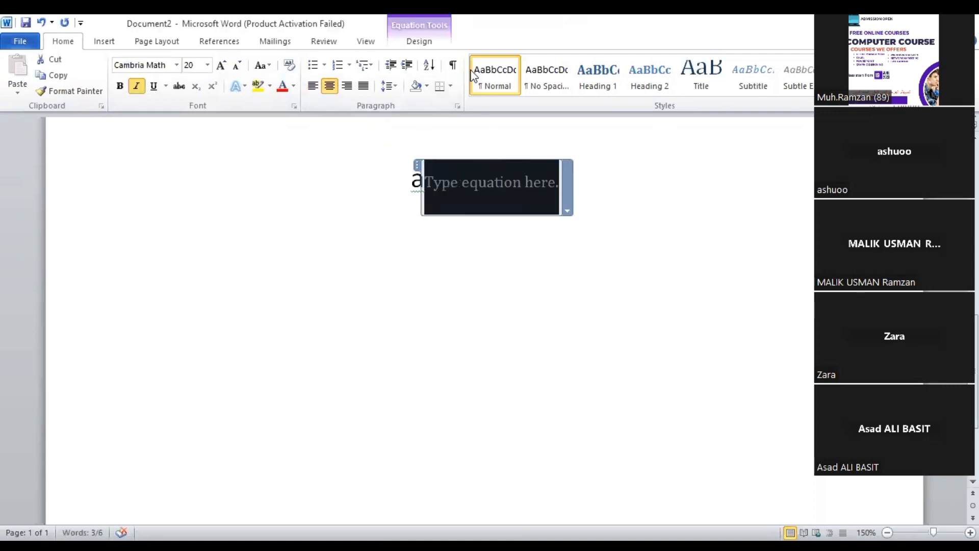
{"action": "type", "text": "a"}
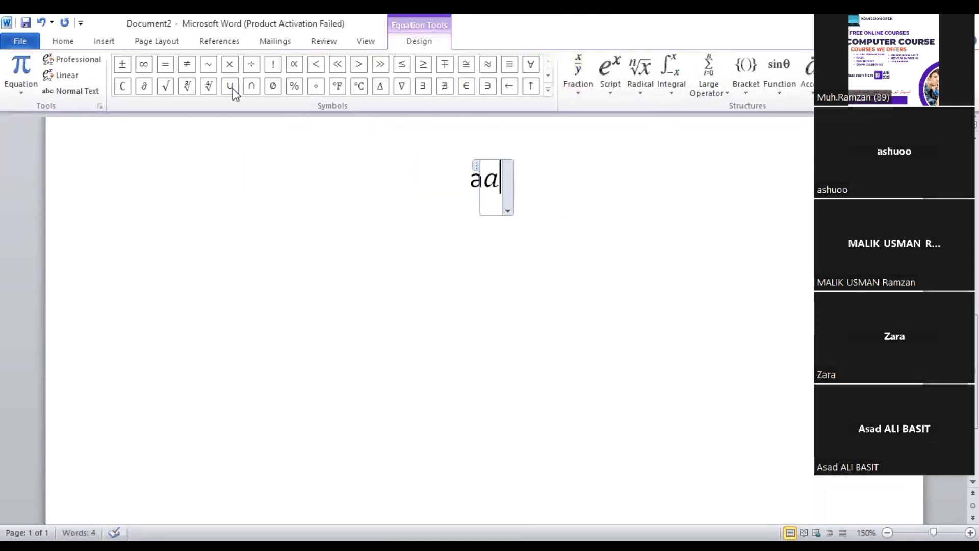
{"action": "type", "text": " ∪ b"}
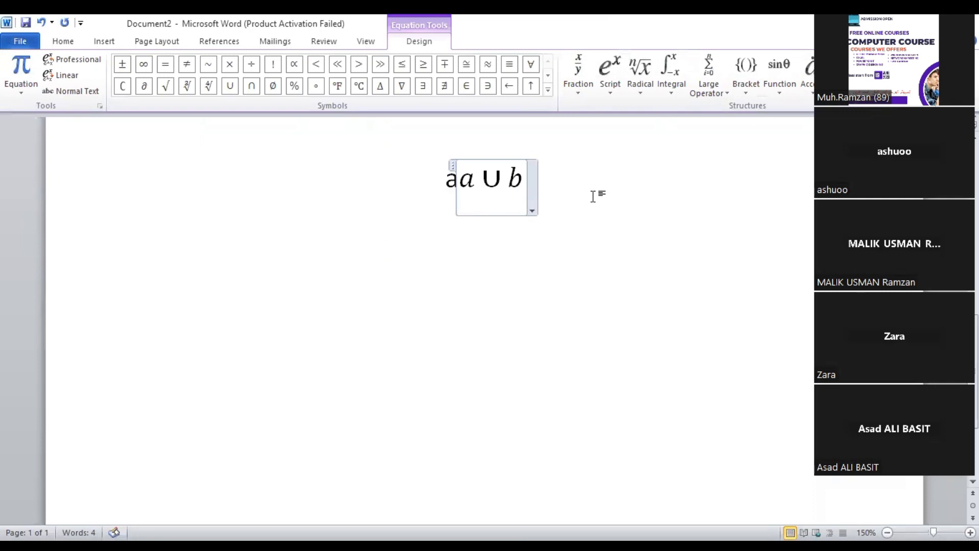
{"action": "left_click", "coordinate": [299, 324]}
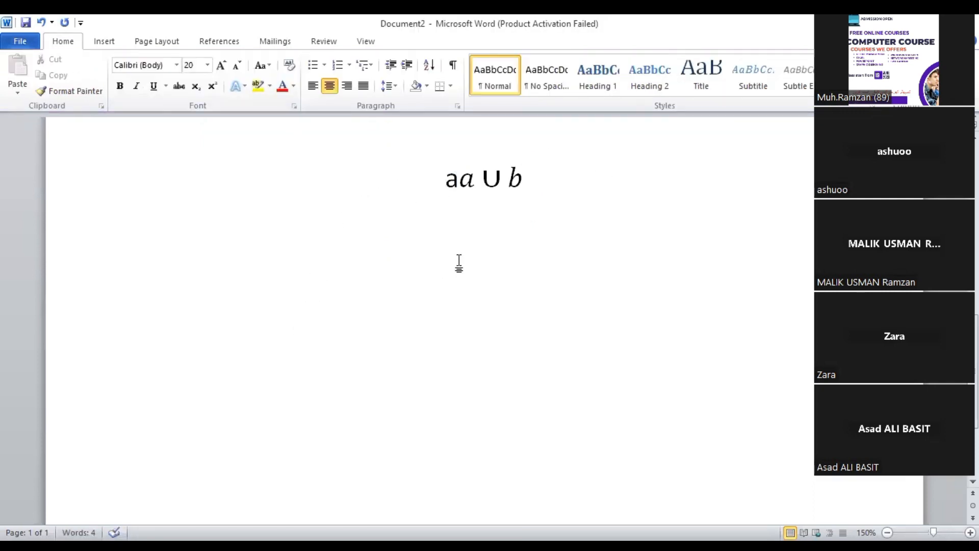
{"action": "key", "text": "Right"}
{"action": "key", "text": "Left"}
{"action": "type", "text": "a"}
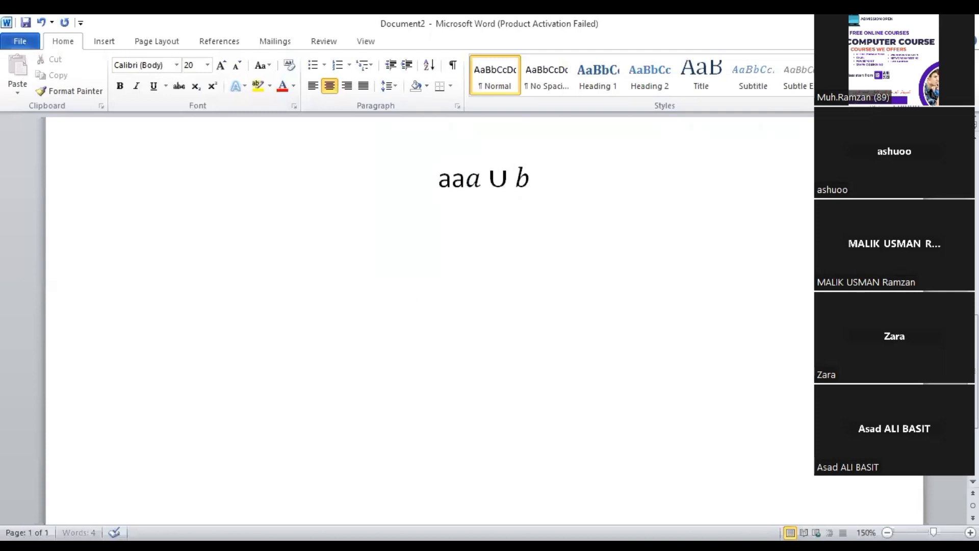
{"action": "key", "text": "BackSpace"}
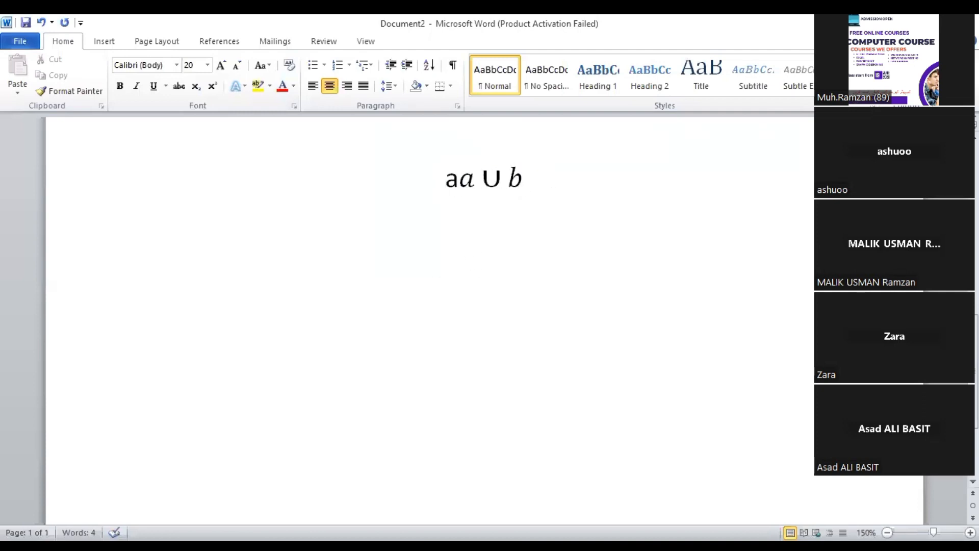
Move the a ∪ b expression down one line and start a plain-text line below it with a=.
{"action": "key", "text": "Return"}
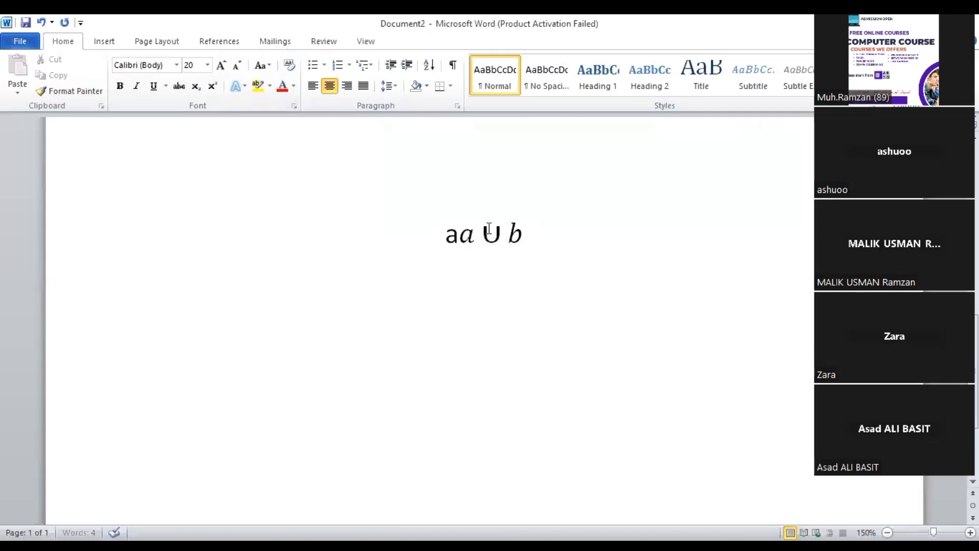
{"action": "left_click", "coordinate": [474, 305]}
{"action": "type", "text": "a+"}
{"action": "key", "text": "BackSpace"}
{"action": "type", "text": "="}
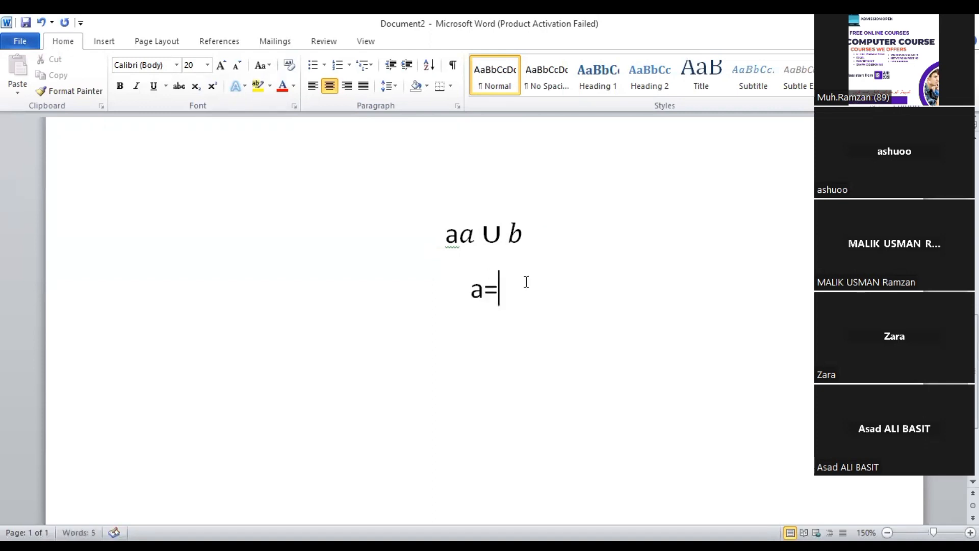
Complete the set definition as plain text so the line reads a={1,2,3,4,5........}.
{"action": "left_click", "coordinate": [104, 42]}
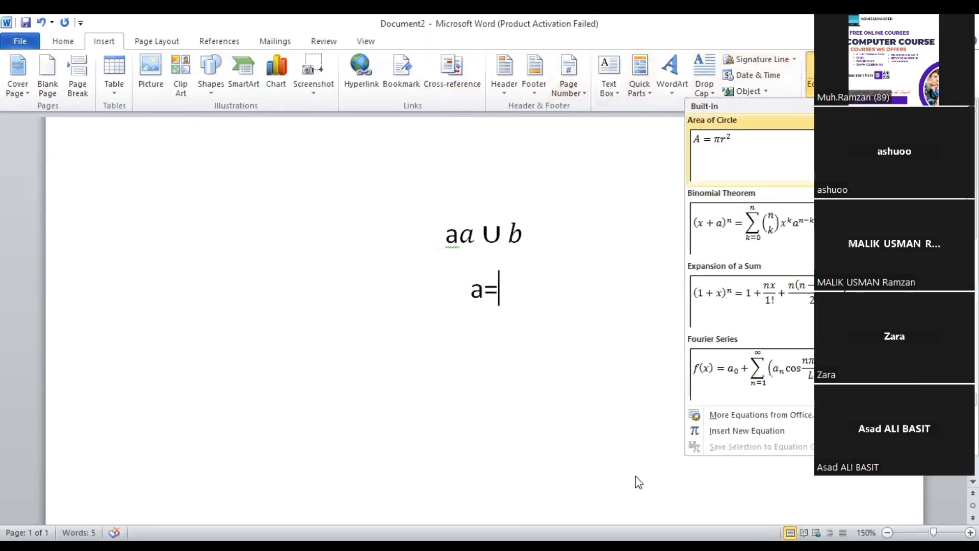
{"action": "left_click", "coordinate": [514, 308]}
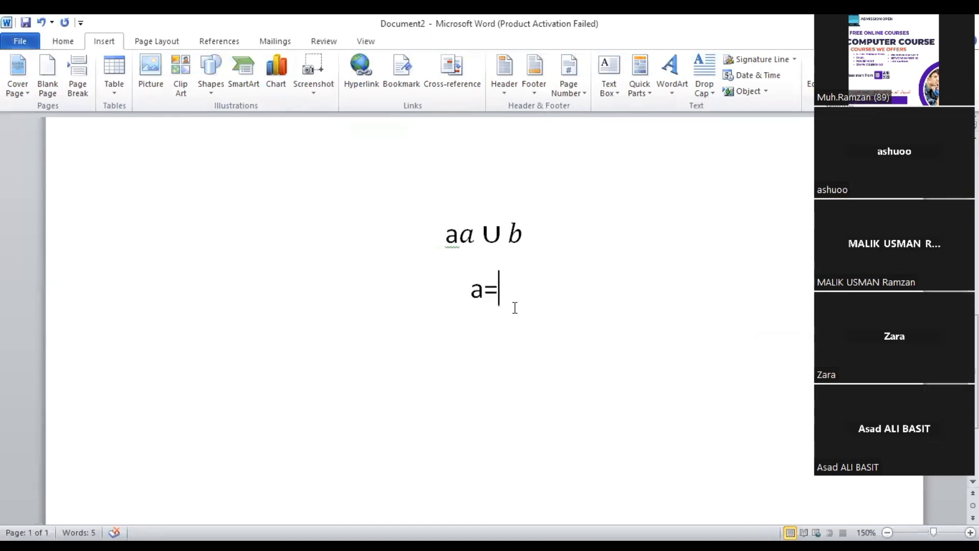
{"action": "type", "text": "{1"}
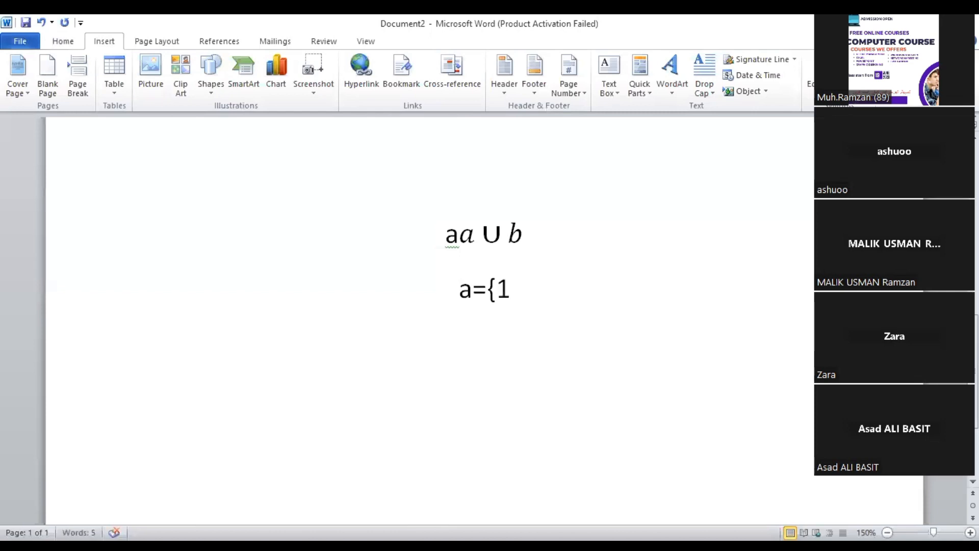
{"action": "type", "text": ",455"}
{"action": "key", "text": "BackSpace"}
{"action": "key", "text": "BackSpace"}
{"action": "key", "text": "BackSpace"}
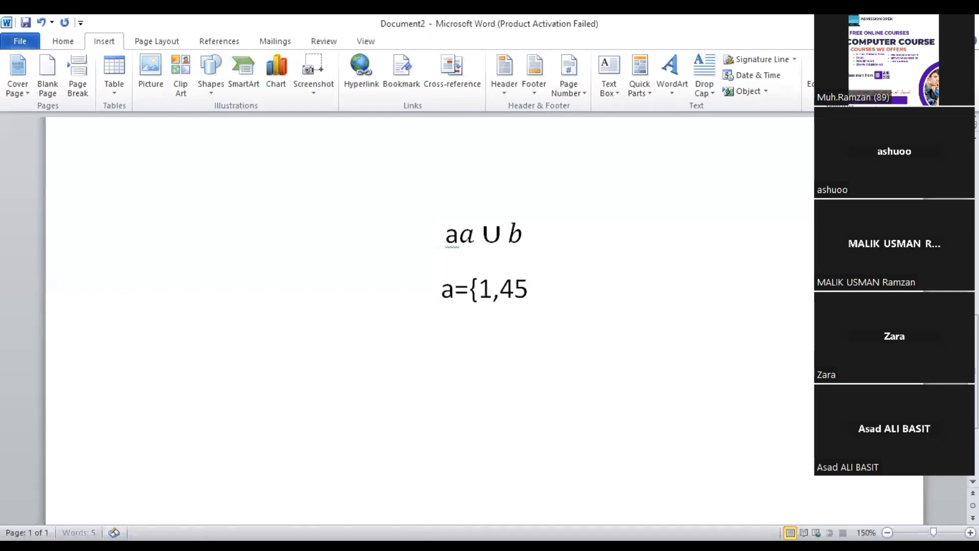
{"action": "type", "text": "2"}
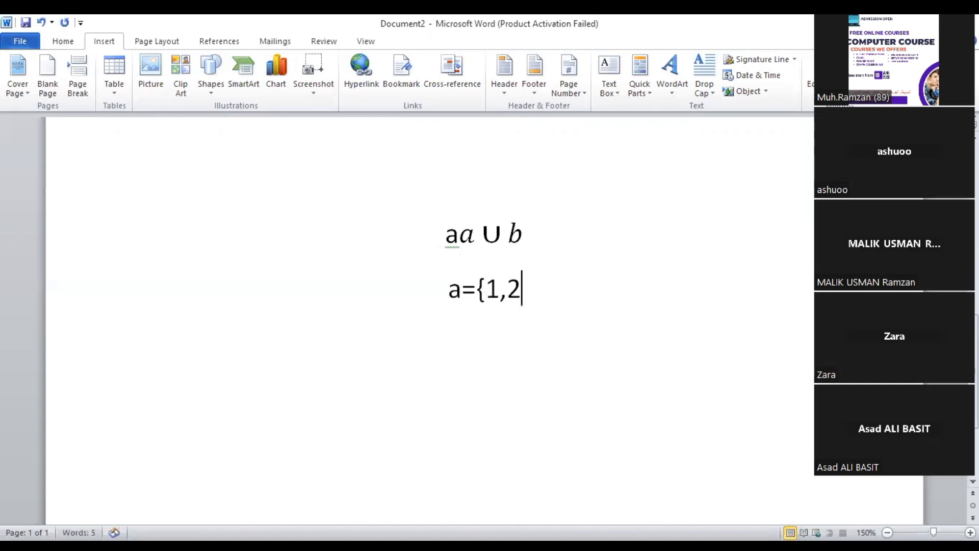
{"action": "type", "text": ",3,4,5"}
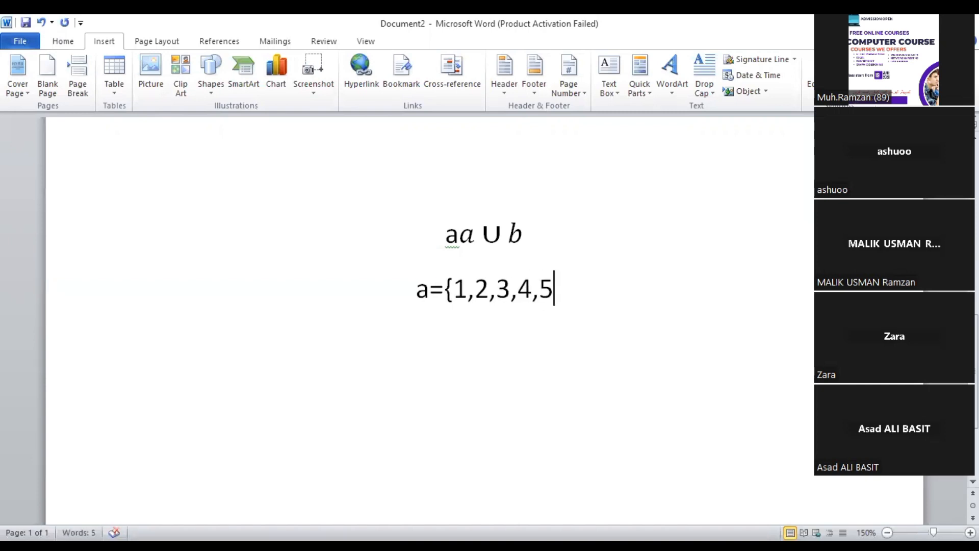
{"action": "type", "text": "........"}
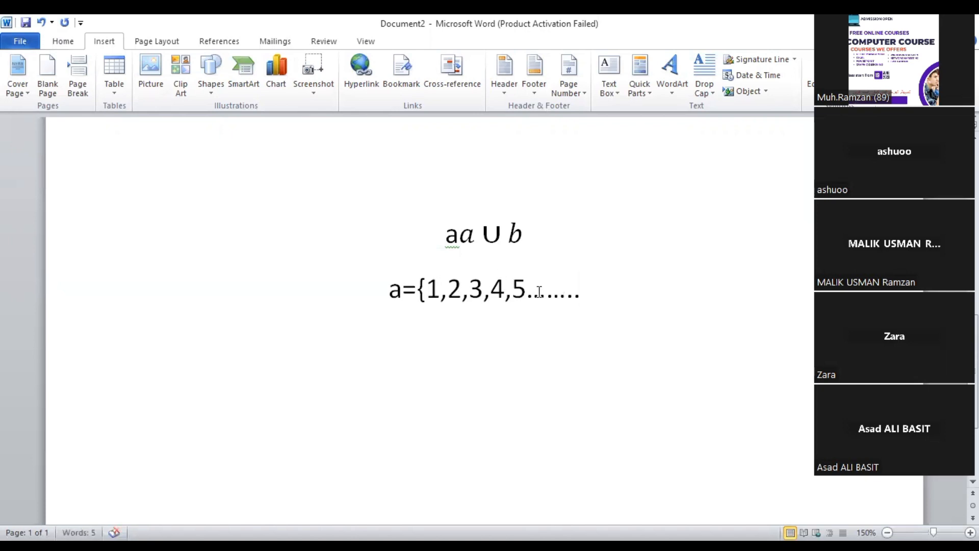
{"action": "type", "text": "}"}
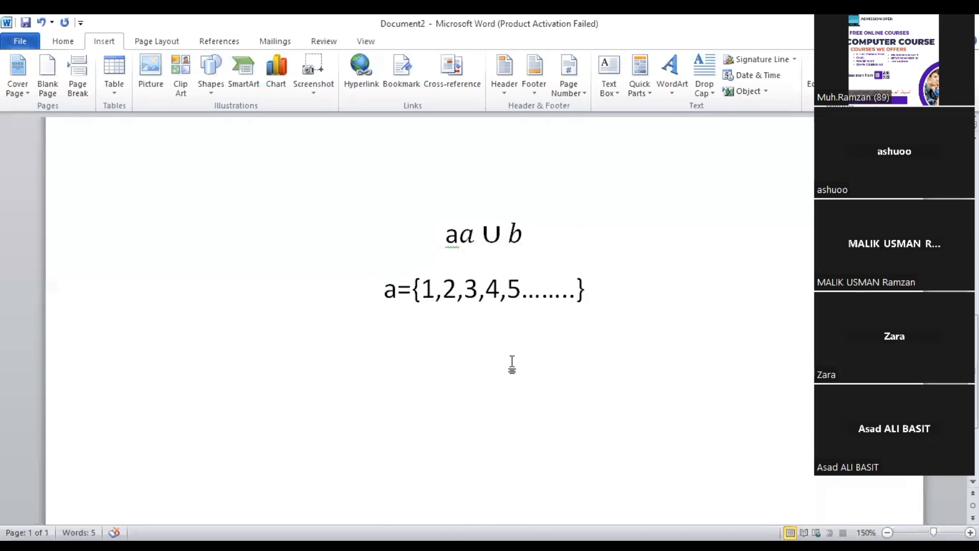
Add a new line below set a defining the second set as b={2,4,6,8,10}.
{"action": "left_click", "coordinate": [393, 315]}
{"action": "left_click", "coordinate": [595, 294]}
{"action": "key", "text": "Return"}
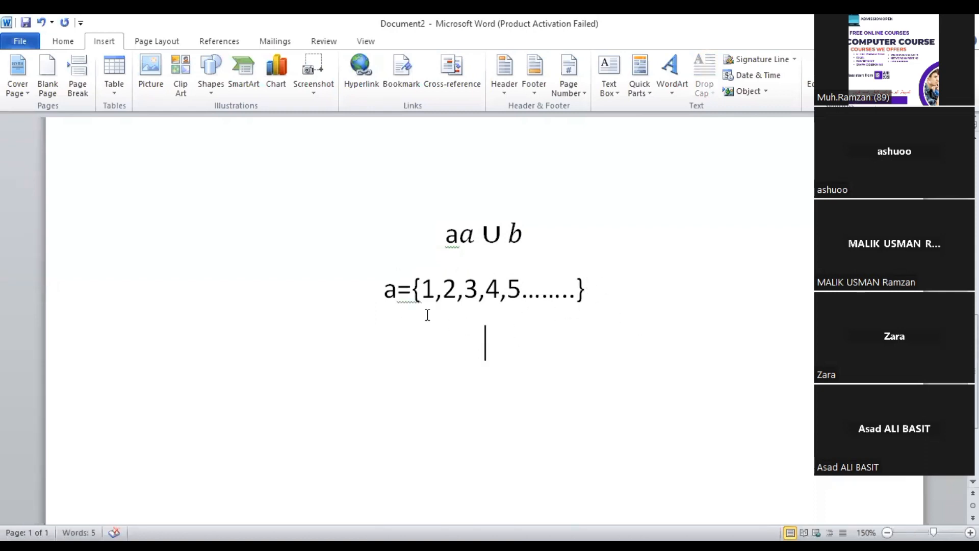
{"action": "left_click", "coordinate": [402, 293]}
{"action": "left_click", "coordinate": [606, 285]}
{"action": "type", "text": "b"}
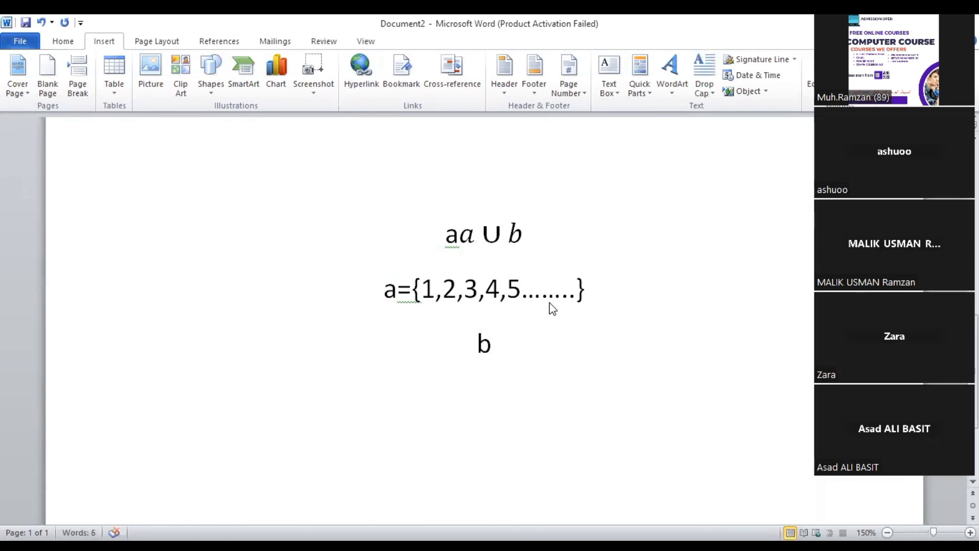
{"action": "type", "text": "={}"}
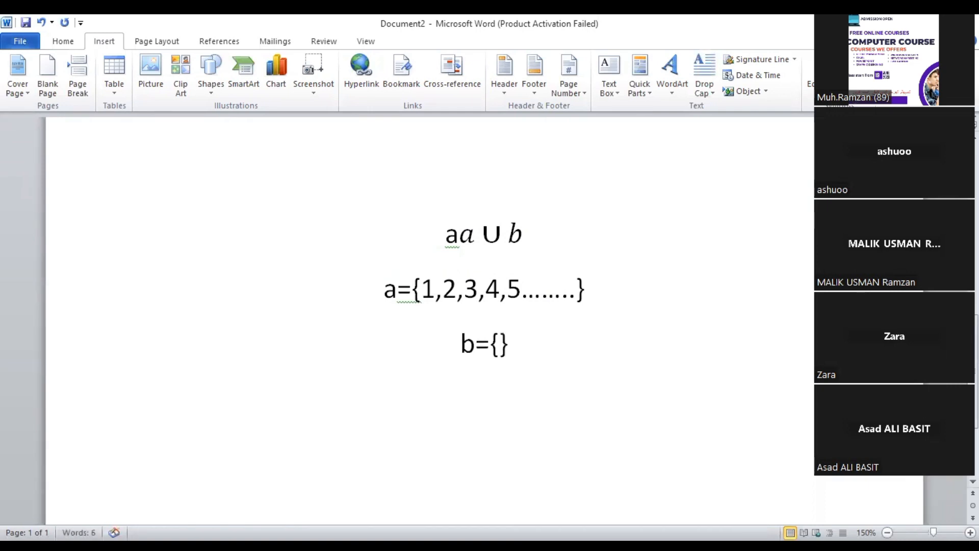
{"action": "key", "text": "Left"}
{"action": "type", "text": "2"}
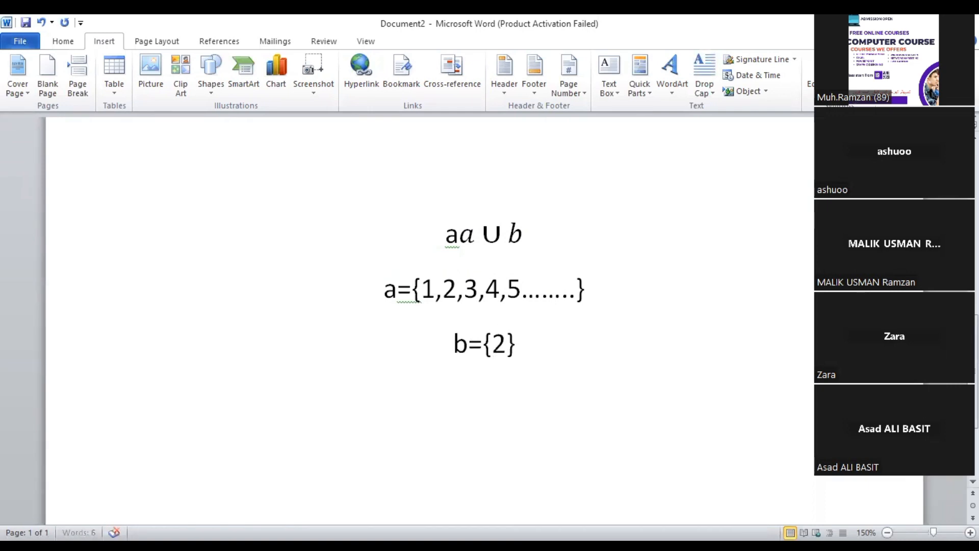
{"action": "type", "text": ",4,6,8"}
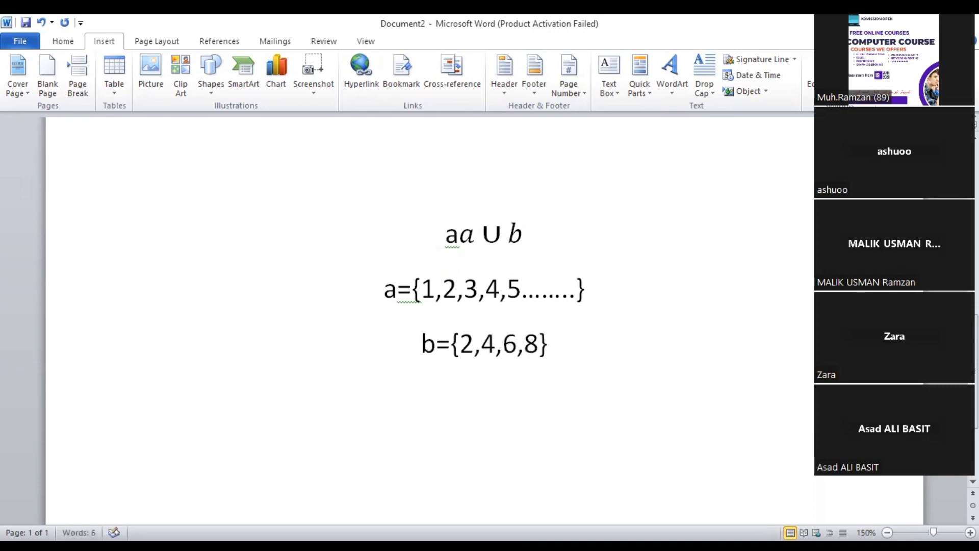
{"action": "type", "text": ",10"}
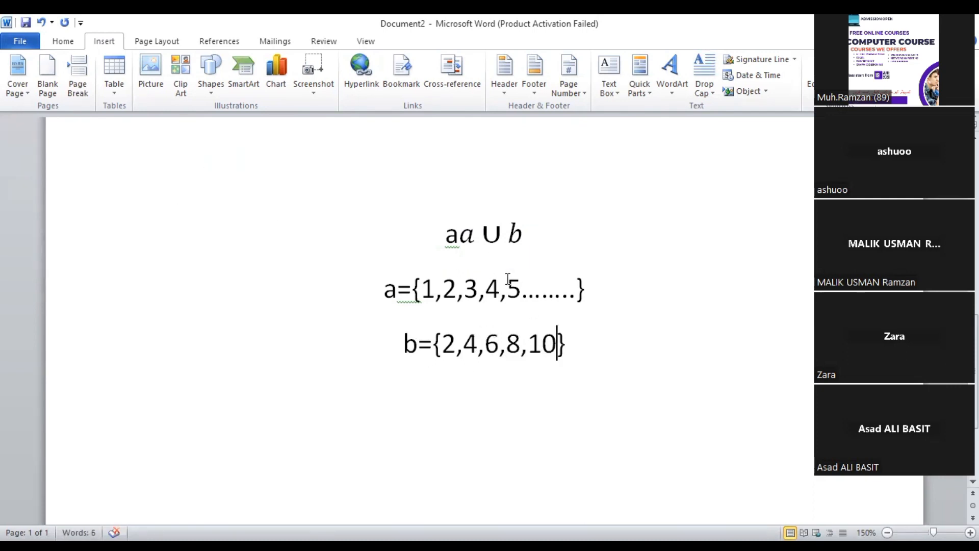
Remove the a ∪ b expression, including its extra plain a, from above the two set definitions.
{"action": "left_click_drag", "start_coordinate": [527, 237], "coordinate": [450, 234]}
{"action": "right_click", "coordinate": [455, 228]}
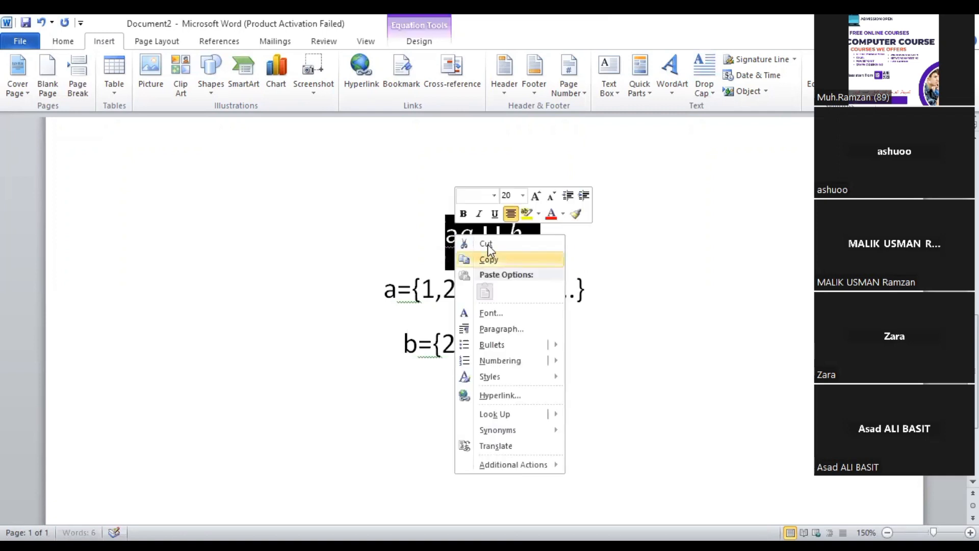
{"action": "left_click", "coordinate": [464, 238]}
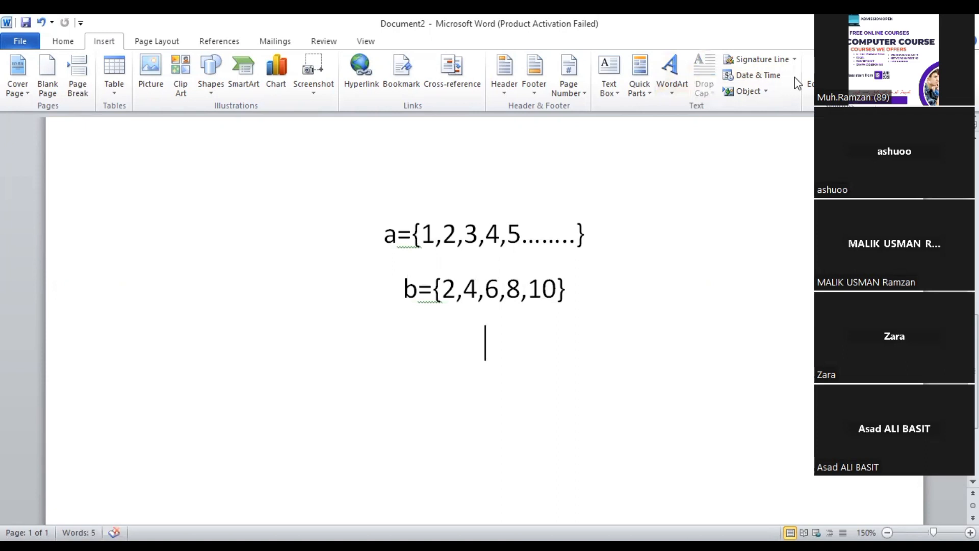
Insert an equation below the two sets reading a ∪ b and replace its union symbol so it reads a ≠ b.
{"action": "left_click", "coordinate": [810, 72]}
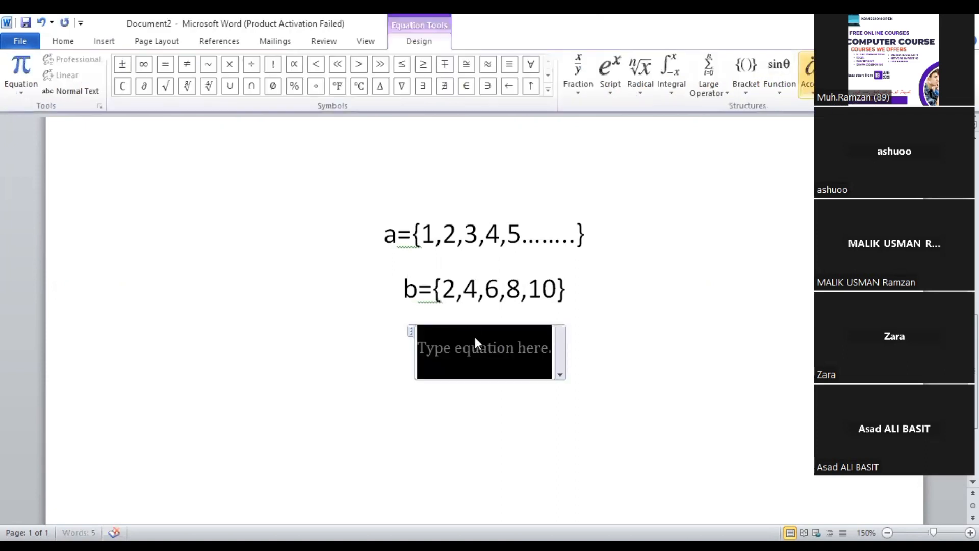
{"action": "type", "text": "a"}
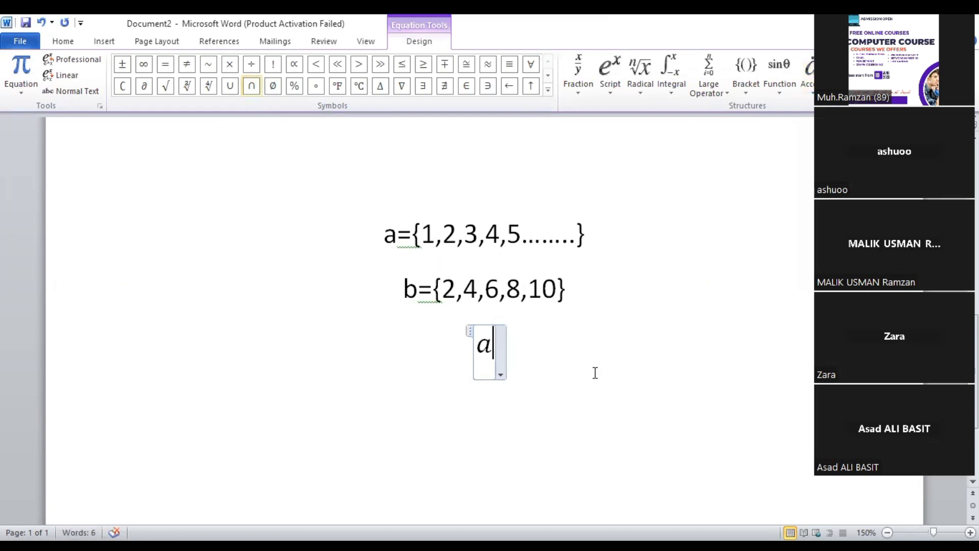
{"action": "type", "text": " ∪ b"}
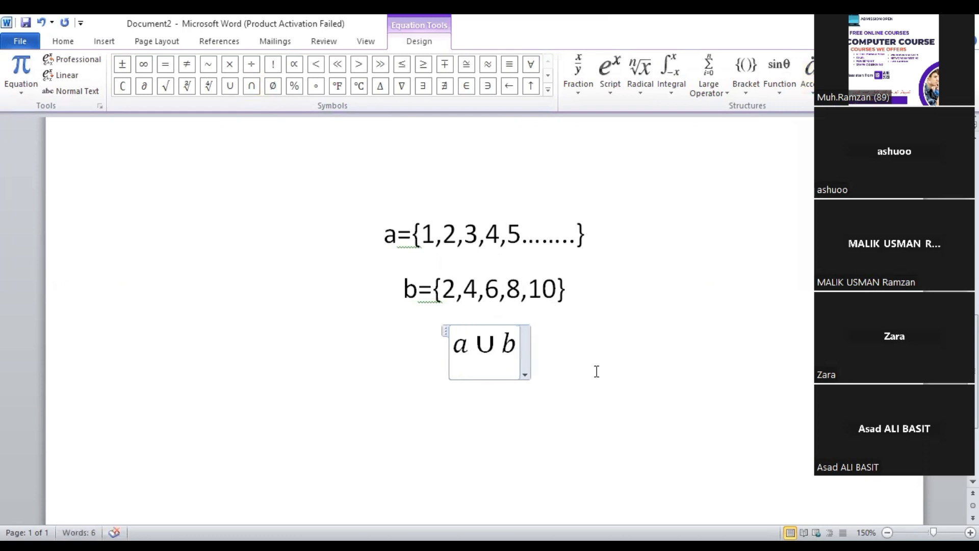
{"action": "key", "text": "Left"}
{"action": "key", "text": "BackSpace"}
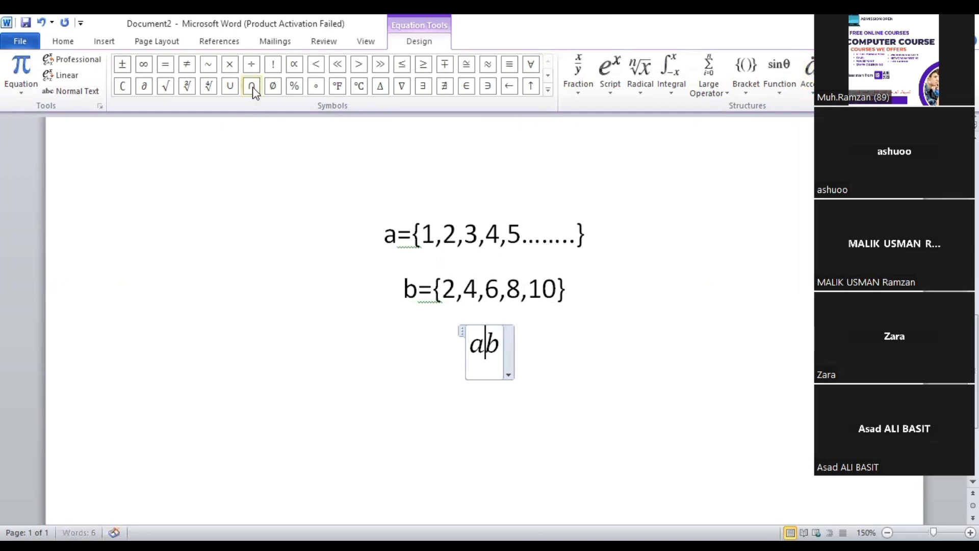
{"action": "key", "text": "BackSpace"}
{"action": "left_click", "coordinate": [186, 64]}
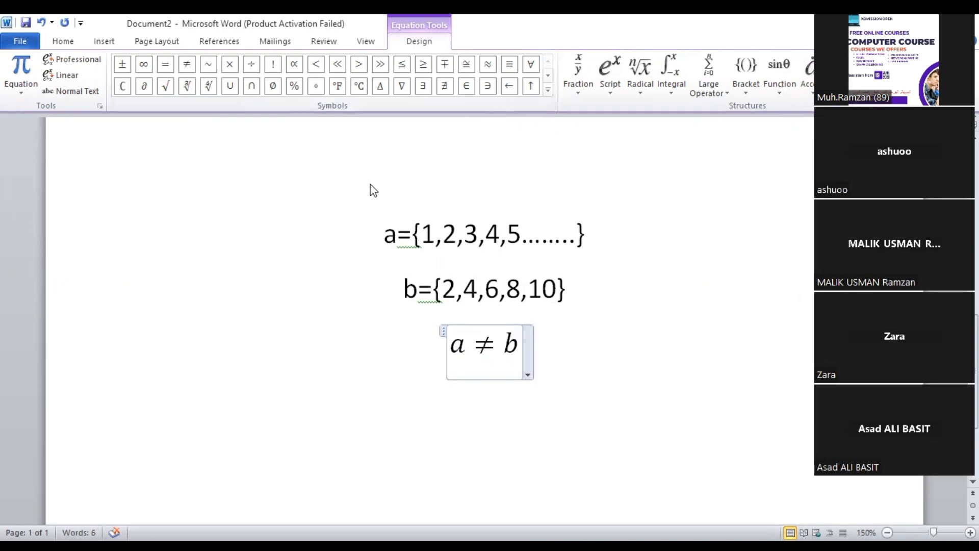
Look through the full Basic Math equation symbols and the general Symbol dialog, leaving both without inserting anything.
{"action": "left_click", "coordinate": [548, 90]}
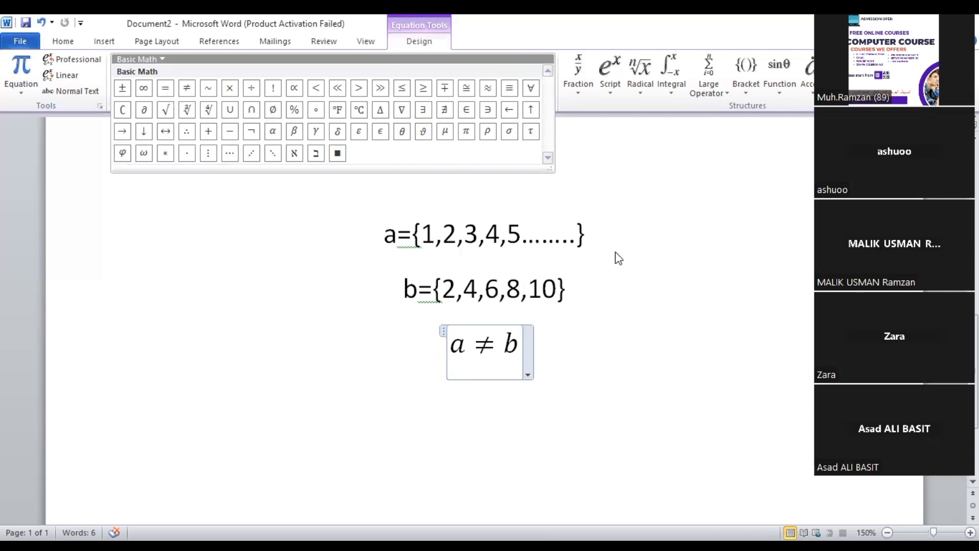
{"action": "left_click", "coordinate": [643, 224]}
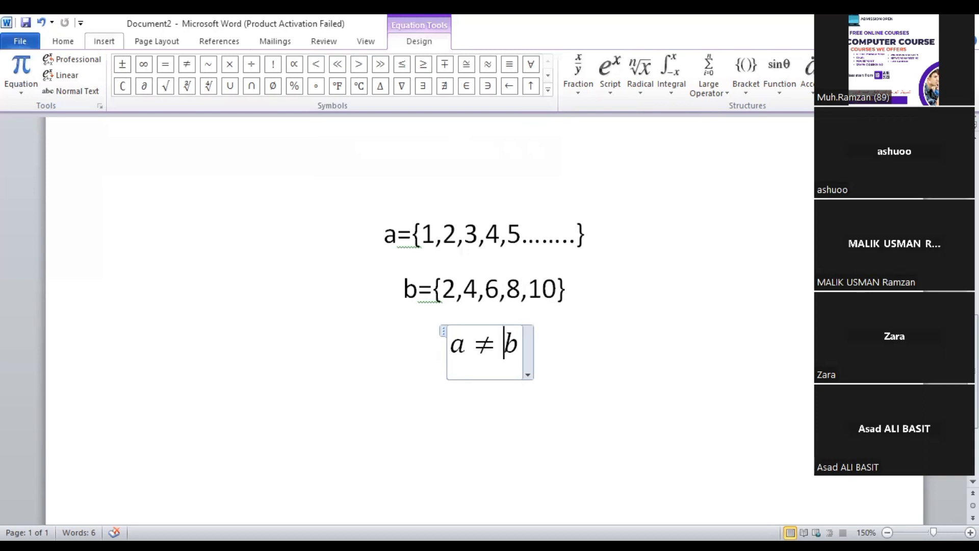
{"action": "left_click", "coordinate": [104, 41]}
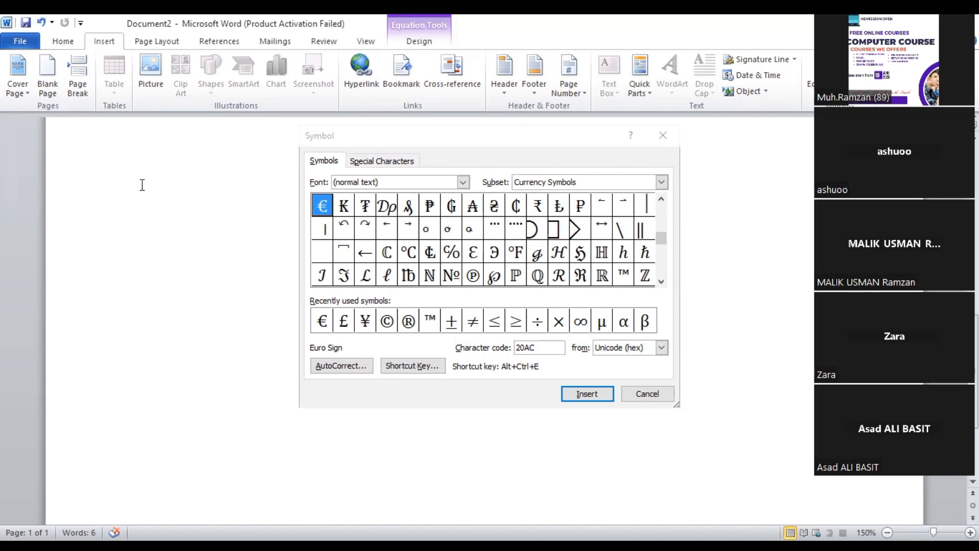
{"action": "left_click", "coordinate": [164, 212]}
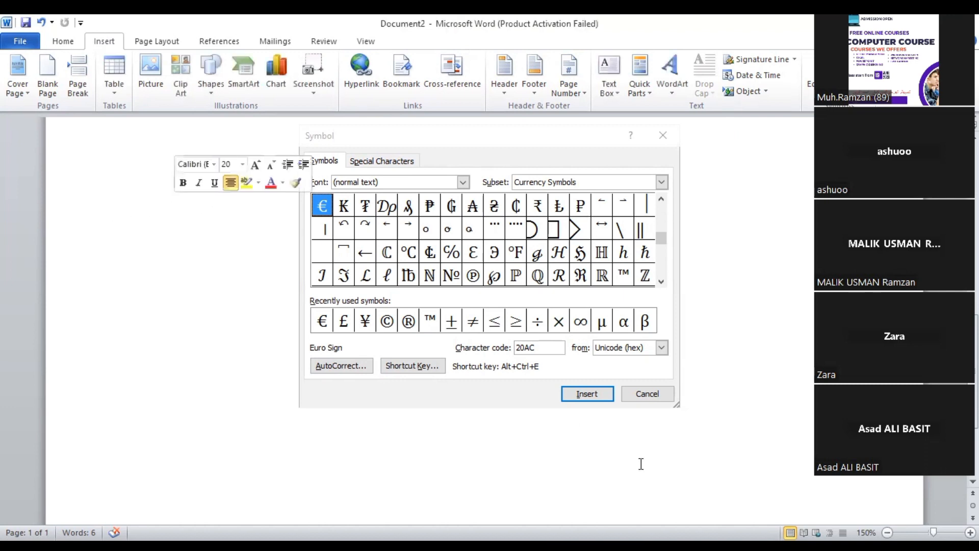
{"action": "left_click", "coordinate": [648, 403]}
Clear the whole document, including the set definitions and all equations.
{"action": "scroll", "coordinate": [524, 354], "scroll_direction": "down", "scroll_amount": 3}
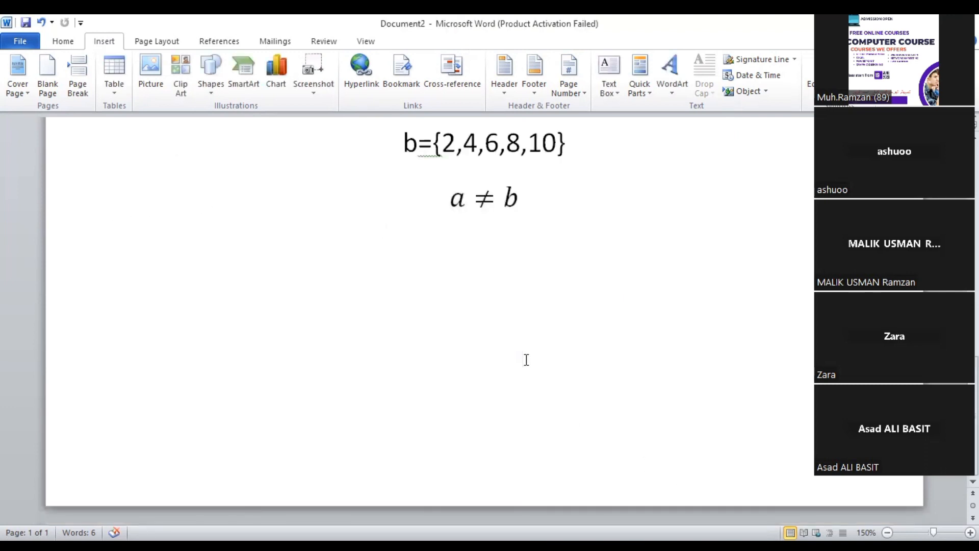
{"action": "scroll", "coordinate": [527, 360], "scroll_direction": "up", "scroll_amount": 5}
{"action": "left_click", "coordinate": [512, 281]}
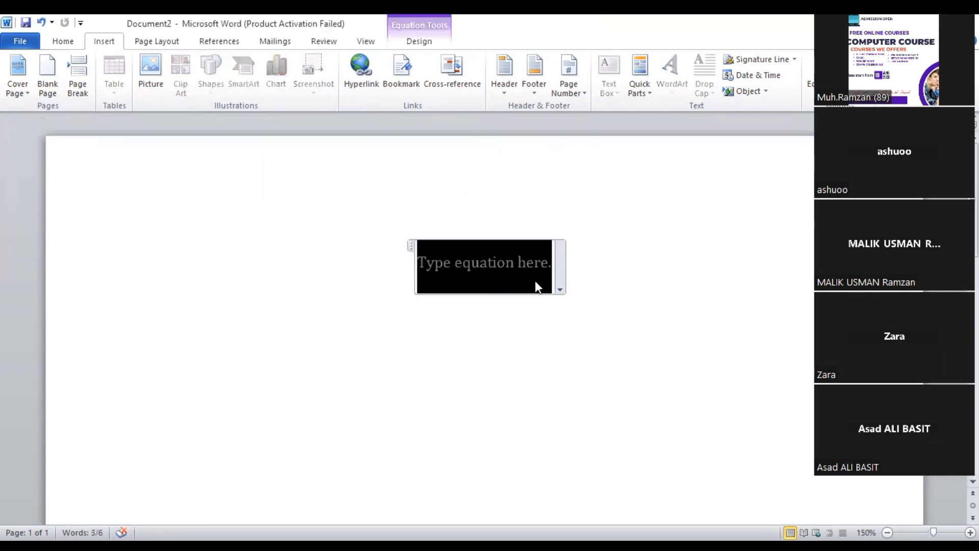
{"action": "type", "text": "]"}
{"action": "left_click", "coordinate": [547, 272]}
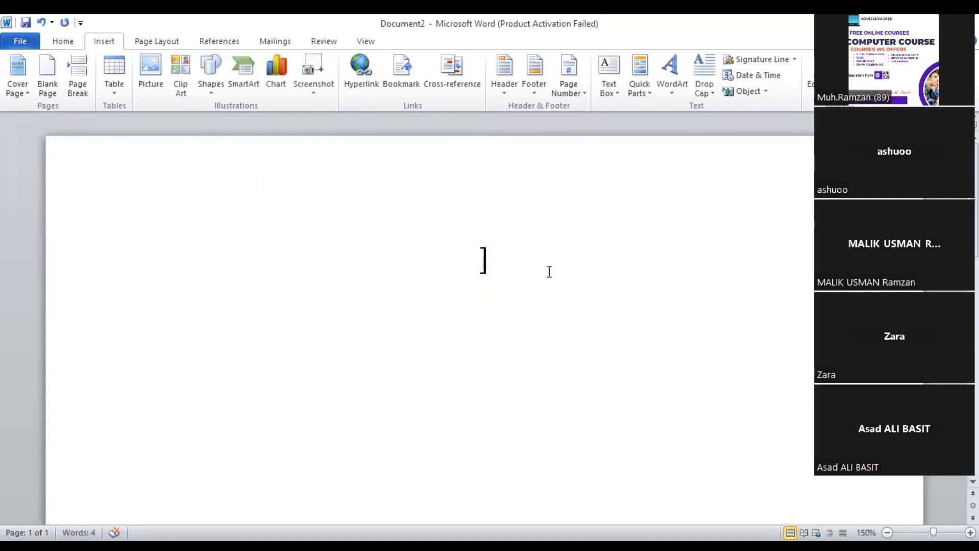
{"action": "key", "text": "ctrl+a"}
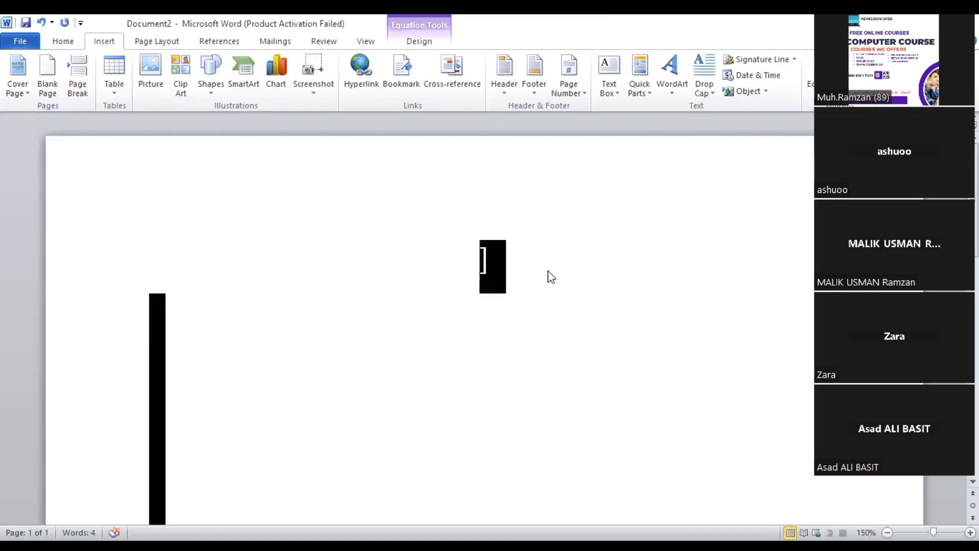
{"action": "key", "text": "Delete"}
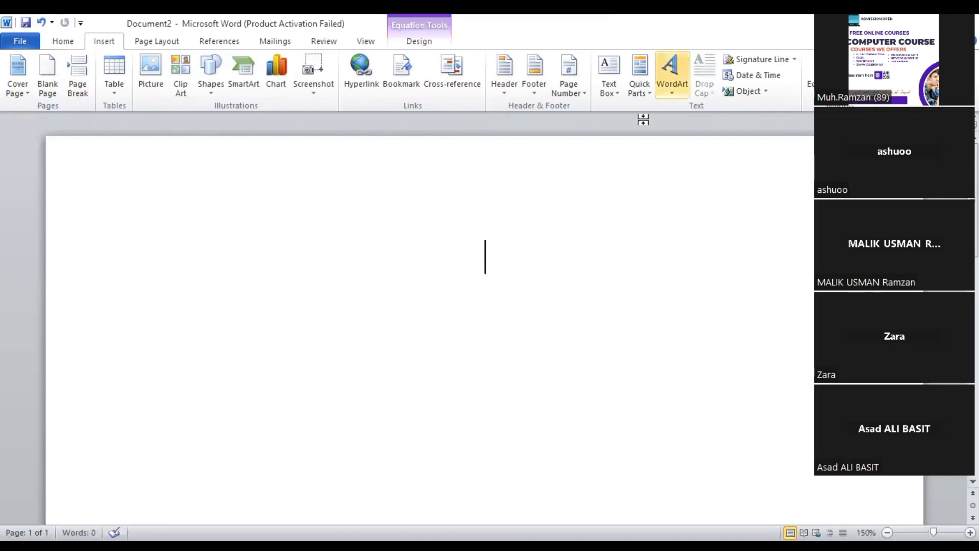
Insert WordArt in the solid red bevelled style reading "pakistan" and move it to the upper right of the page.
{"action": "left_click", "coordinate": [673, 76]}
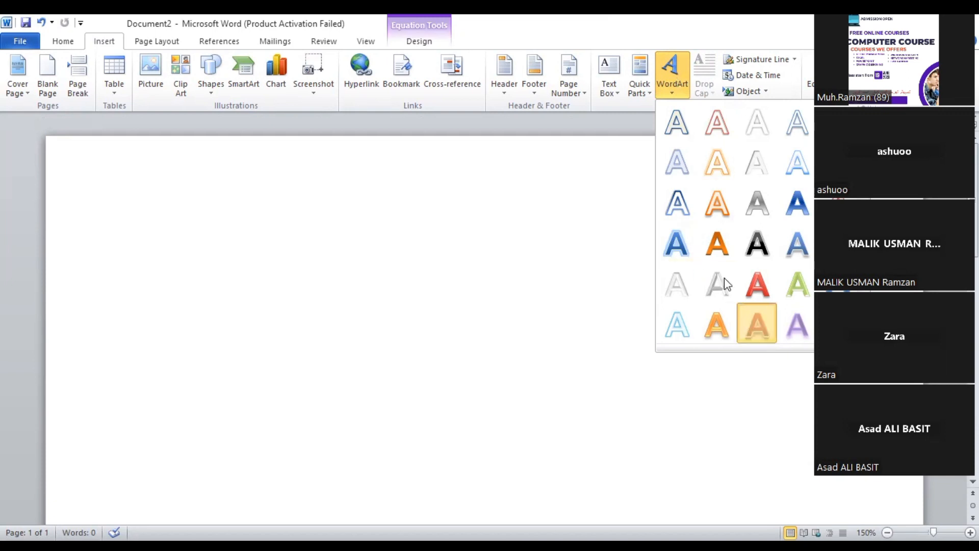
{"action": "left_click", "coordinate": [758, 284]}
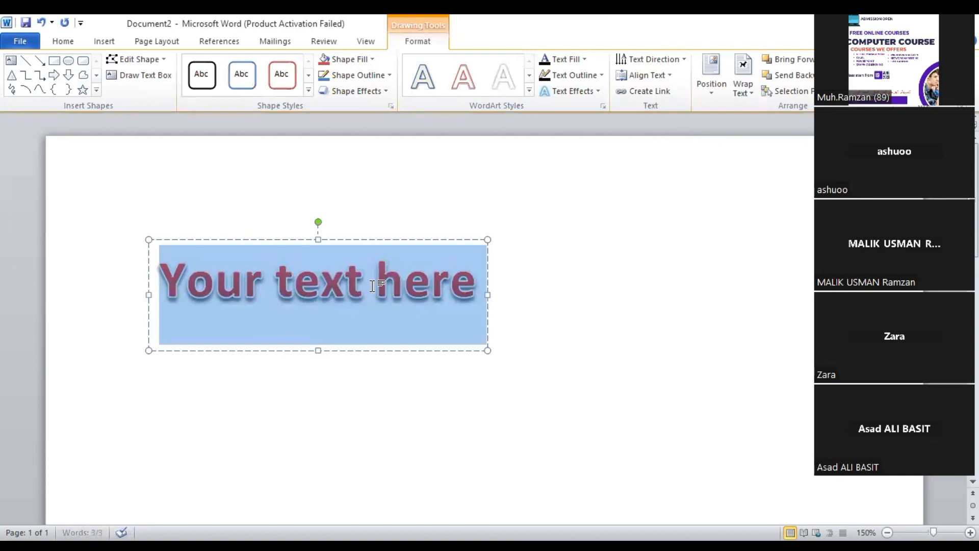
{"action": "key", "text": "Delete"}
{"action": "type", "text": "paki"}
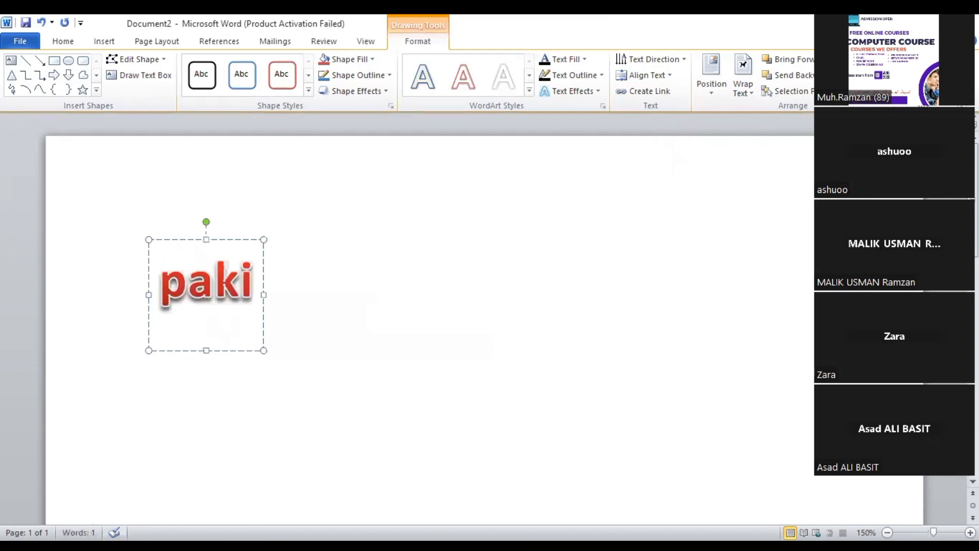
{"action": "type", "text": "stan"}
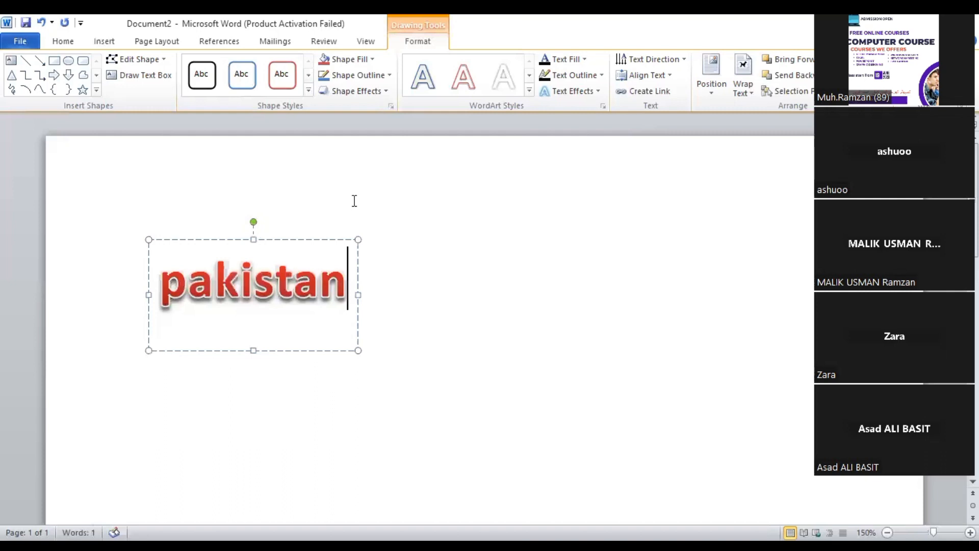
{"action": "left_click", "coordinate": [255, 240]}
{"action": "left_click_drag", "start_coordinate": [397, 243], "coordinate": [643, 195]}
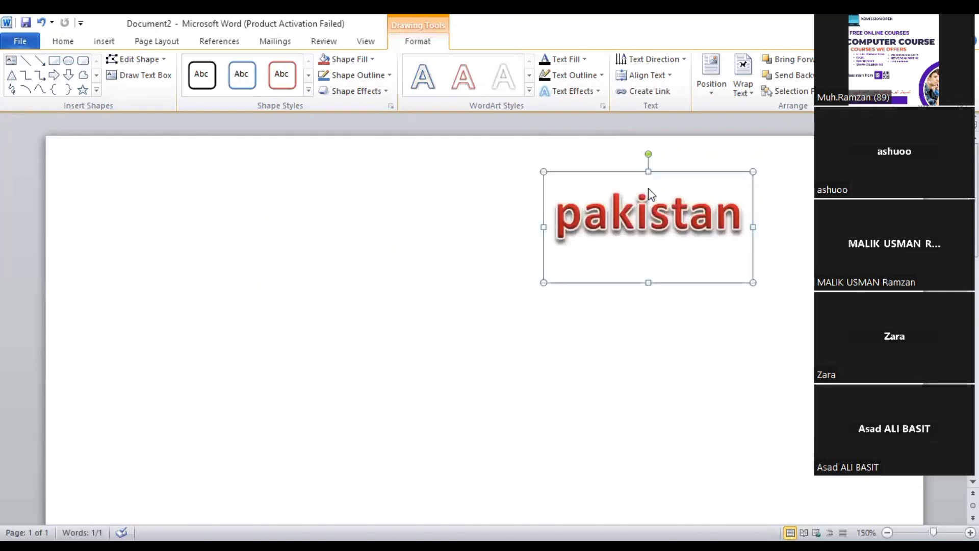
Write "pakistan" as ordinary body text on the page below and to the left of the WordArt.
{"action": "left_click", "coordinate": [261, 298]}
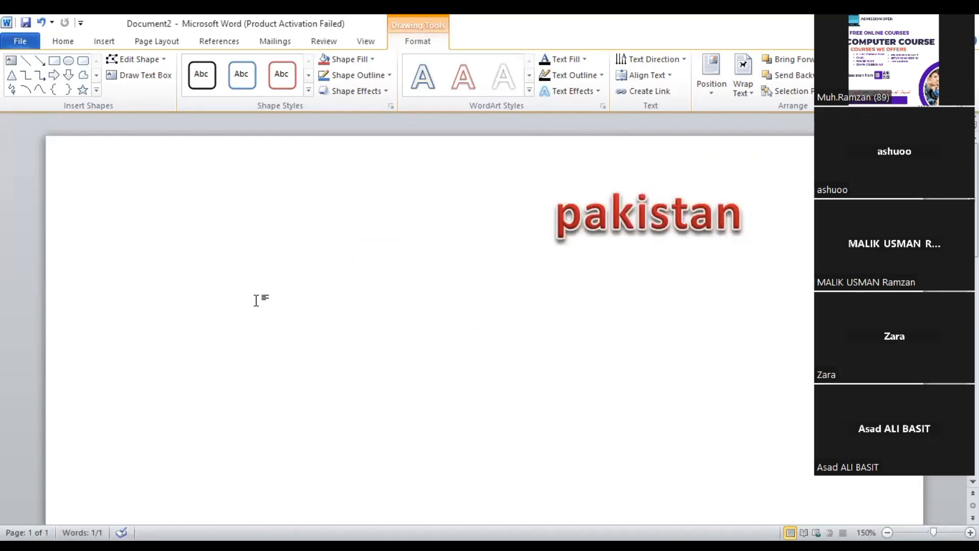
{"action": "double_click", "coordinate": [265, 330]}
{"action": "type", "text": "pkia"}
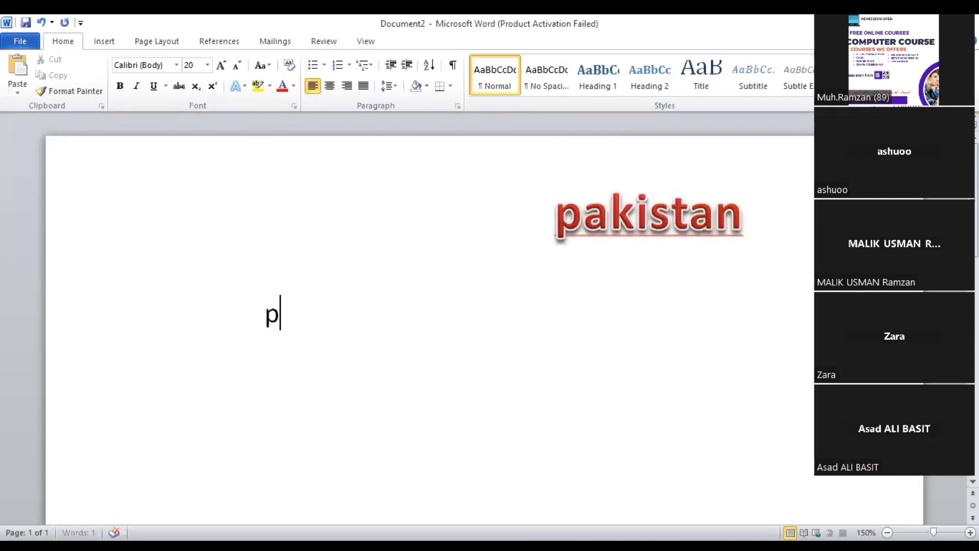
{"action": "key", "text": "BackSpace"}
{"action": "key", "text": "BackSpace"}
{"action": "key", "text": "BackSpace"}
{"action": "type", "text": "aki"}
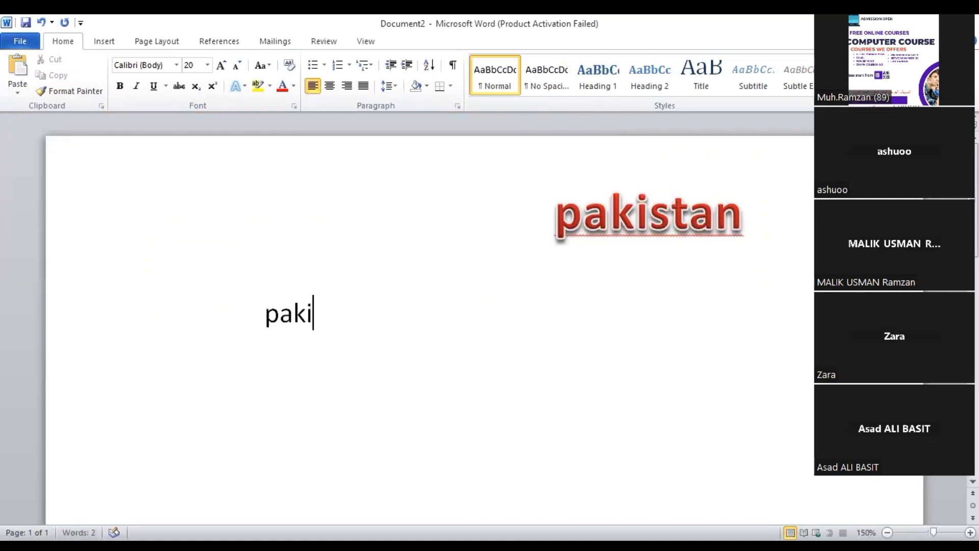
{"action": "type", "text": "stan"}
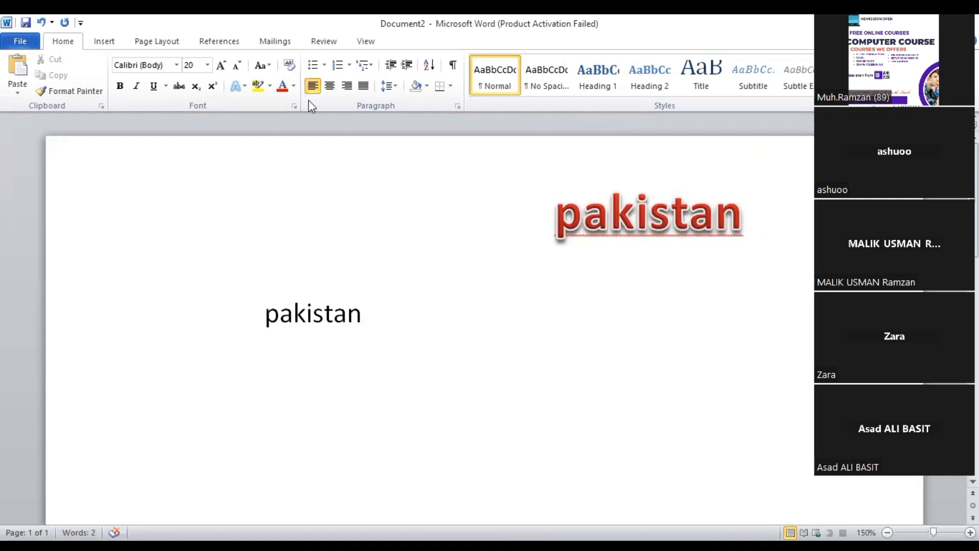
Centre the plain pakistan line and return it to left alignment, and move the WordArt to the page's upper-left corner.
{"action": "left_click", "coordinate": [329, 90]}
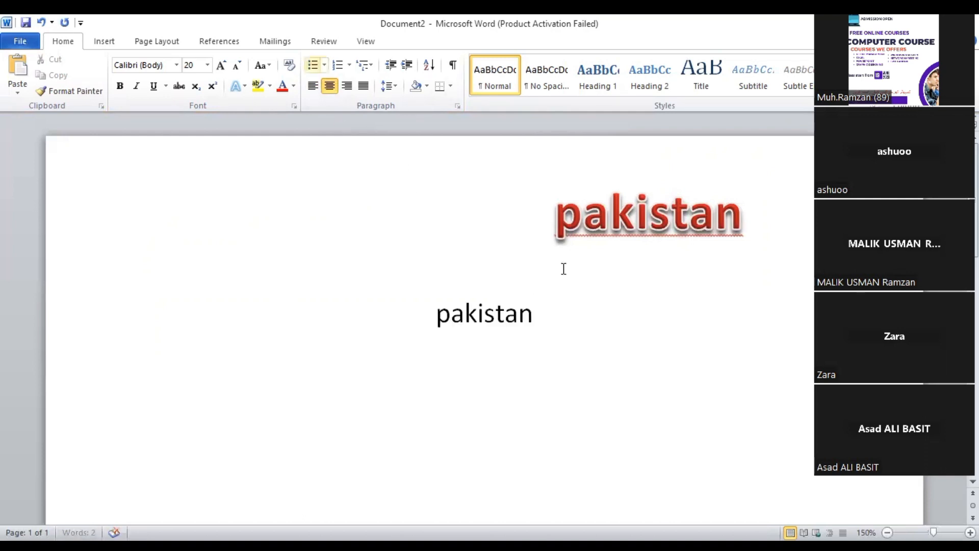
{"action": "left_click", "coordinate": [312, 88]}
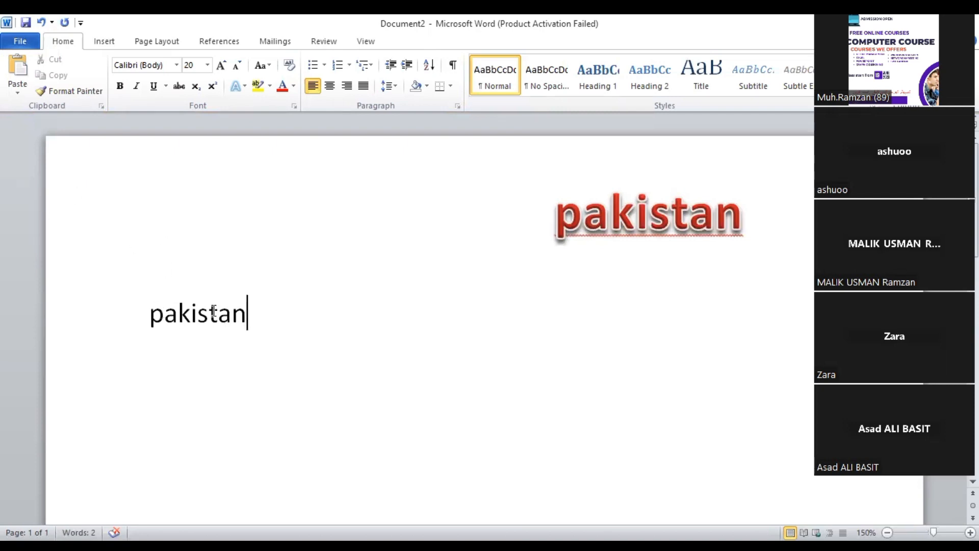
{"action": "left_click", "coordinate": [650, 229]}
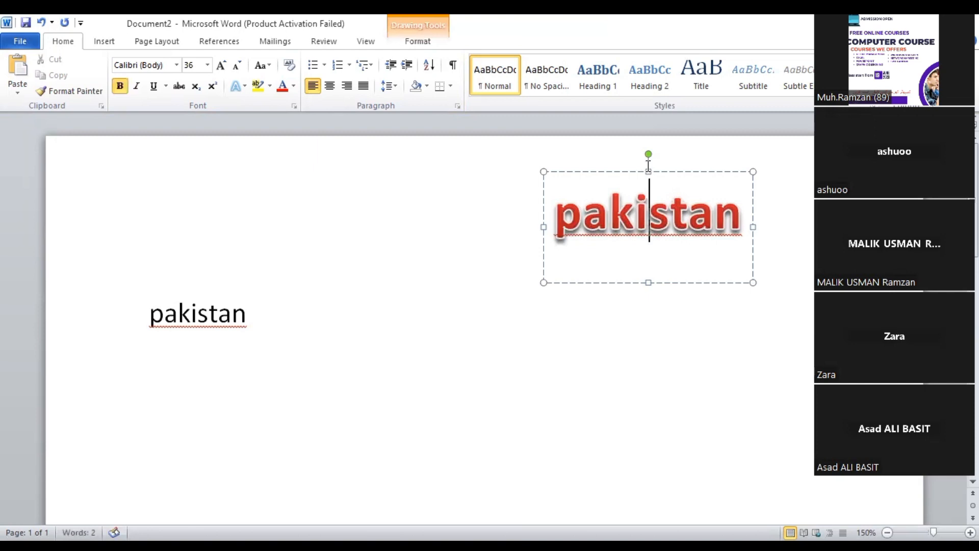
{"action": "left_click_drag", "start_coordinate": [655, 172], "coordinate": [164, 141]}
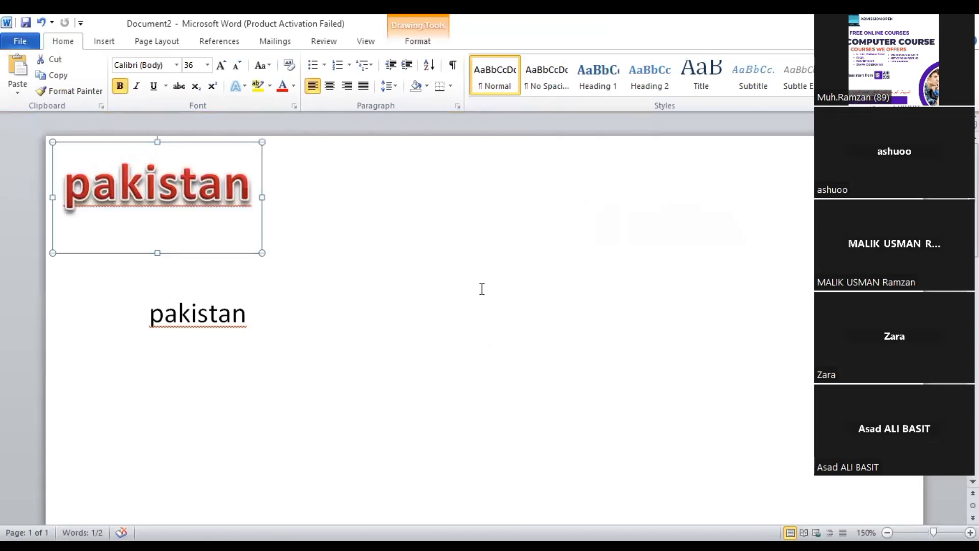
{"action": "left_click", "coordinate": [558, 283]}
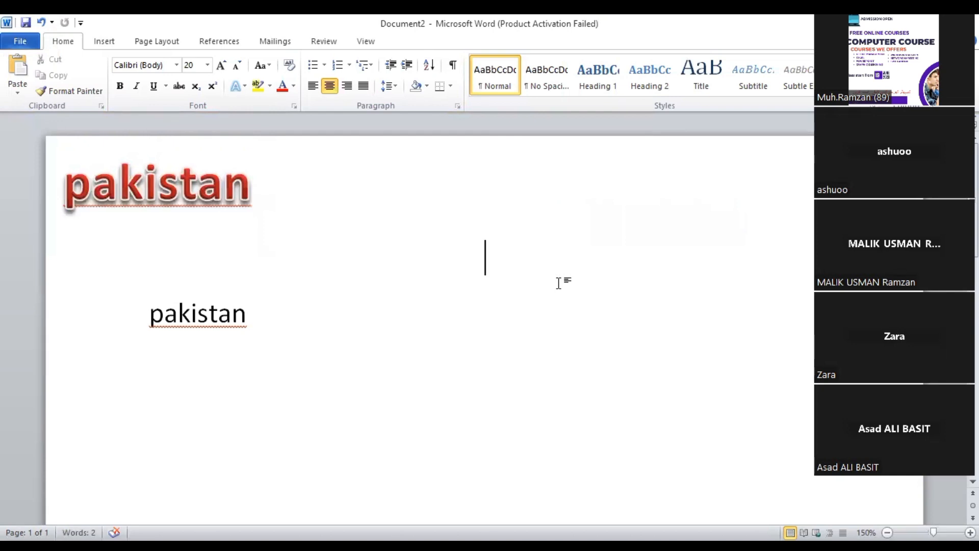
Move the WordArt toward the plain text, tilt it steeply and rotate it back to horizontal.
{"action": "left_click", "coordinate": [120, 180]}
{"action": "left_click_drag", "start_coordinate": [163, 144], "coordinate": [308, 237]}
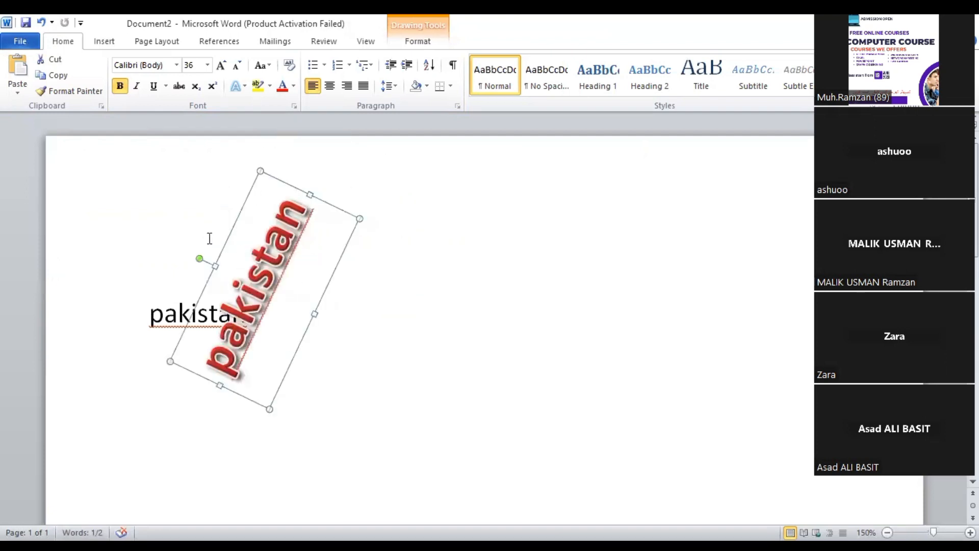
{"action": "left_click_drag", "start_coordinate": [199, 258], "coordinate": [282, 224]}
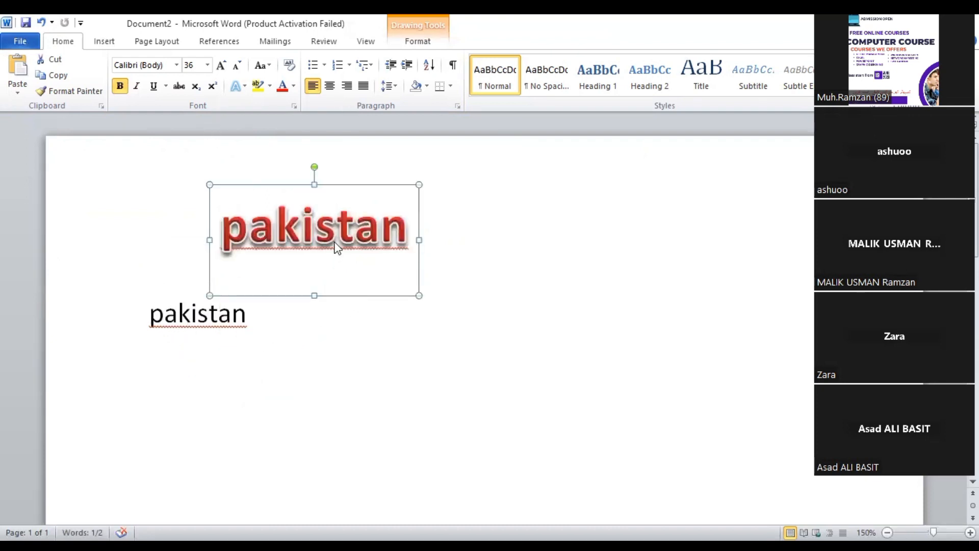
{"action": "left_click", "coordinate": [337, 225]}
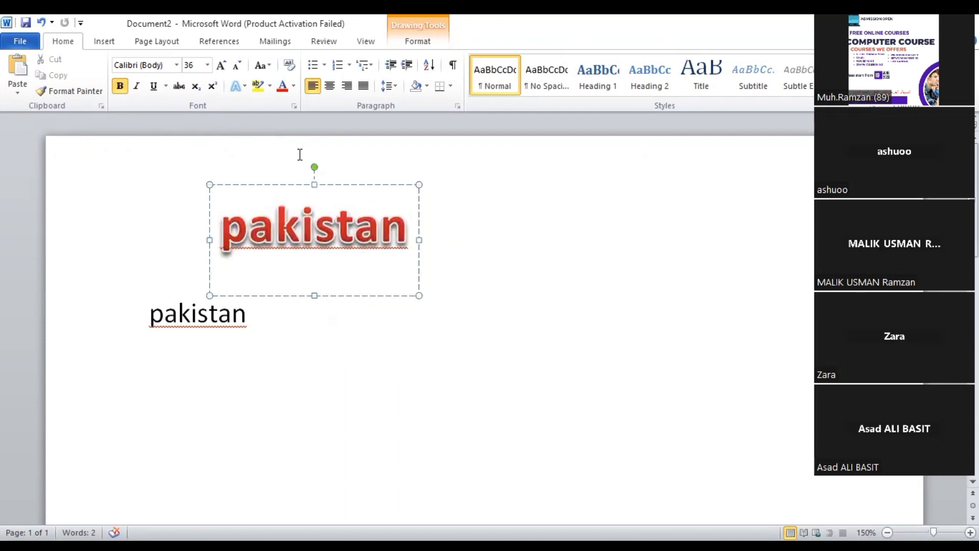
Insert the built-in beige sidebar text box listed beside Alphabet Quote and review its placeholder content down the page.
{"action": "left_click", "coordinate": [104, 41]}
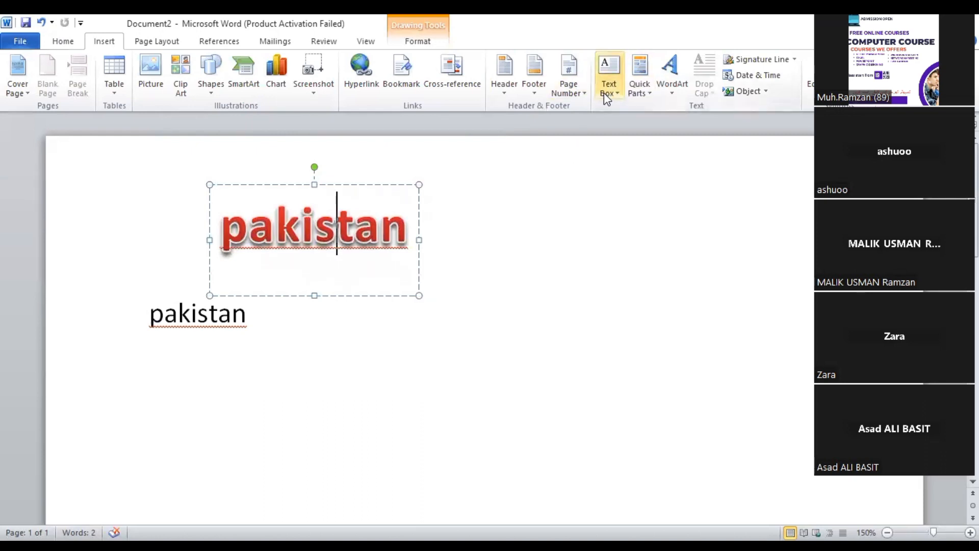
{"action": "left_click", "coordinate": [551, 209]}
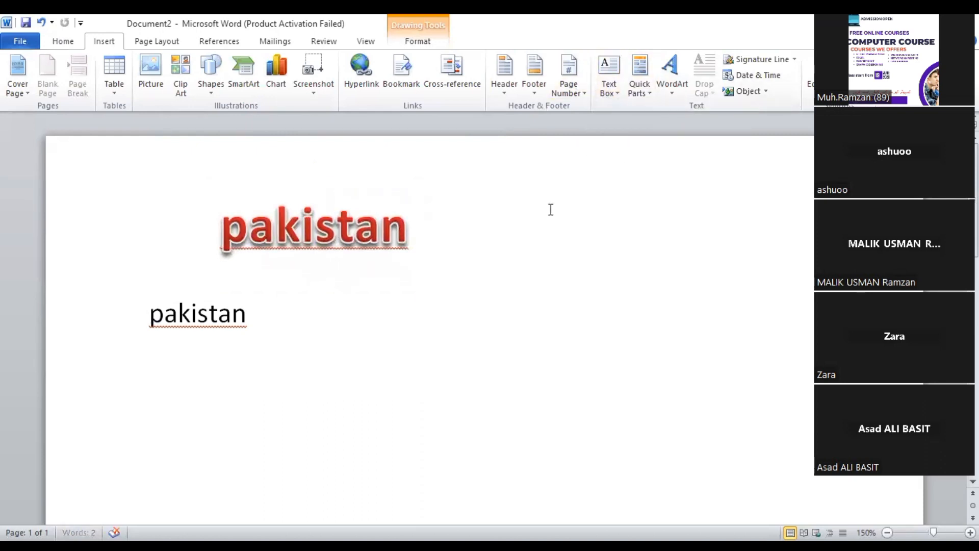
{"action": "double_click", "coordinate": [619, 239]}
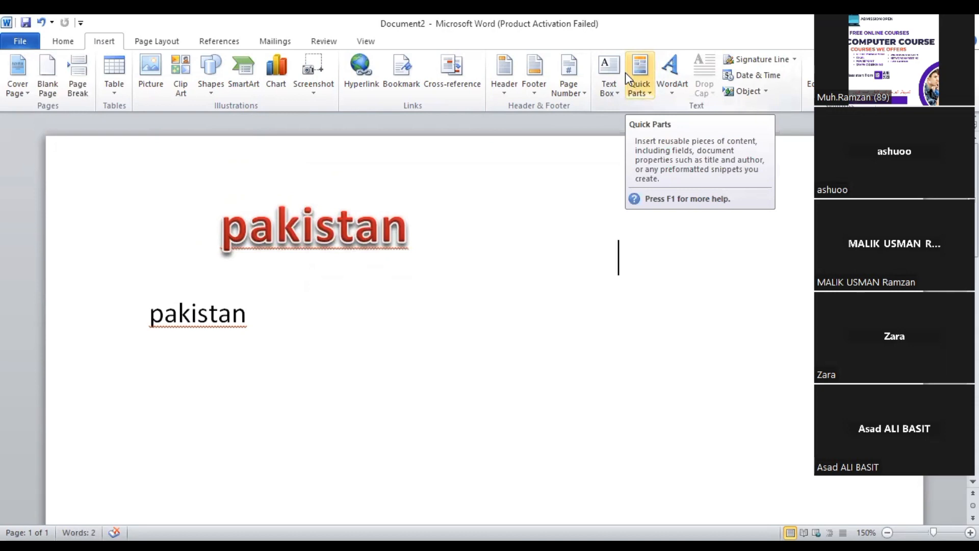
{"action": "left_click", "coordinate": [609, 76]}
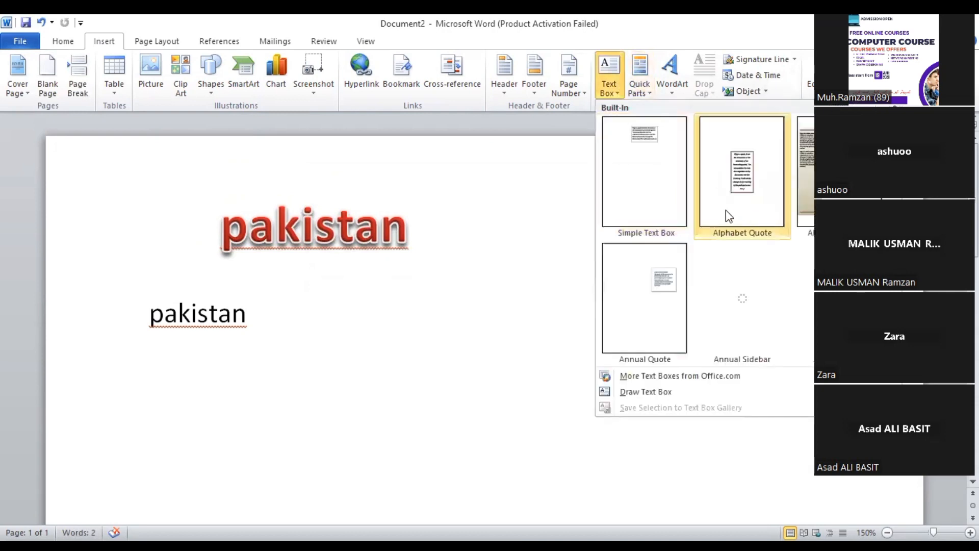
{"action": "left_click", "coordinate": [837, 173]}
{"action": "scroll", "coordinate": [184, 349], "scroll_direction": "down", "scroll_amount": 5}
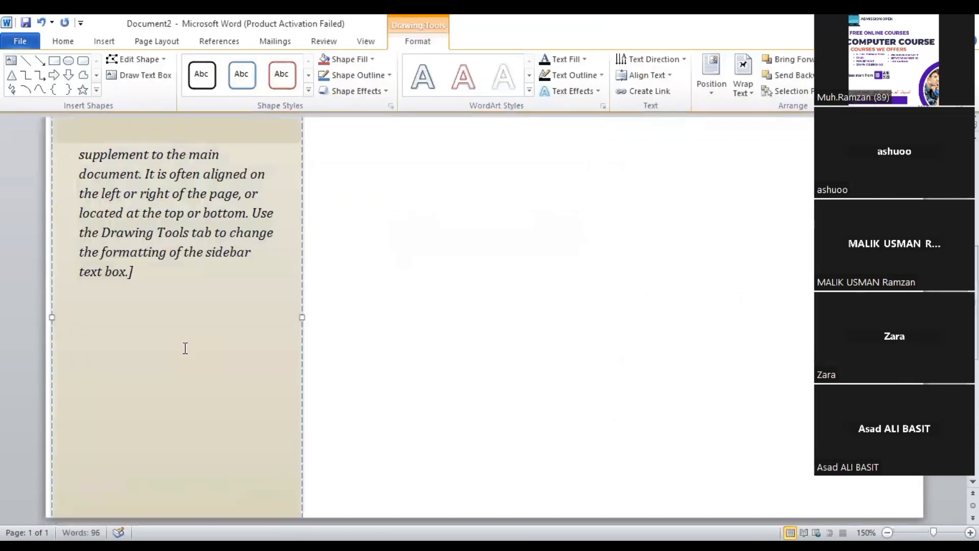
{"action": "scroll", "coordinate": [185, 348], "scroll_direction": "down", "scroll_amount": 1}
{"action": "scroll", "coordinate": [194, 306], "scroll_direction": "up", "scroll_amount": 4}
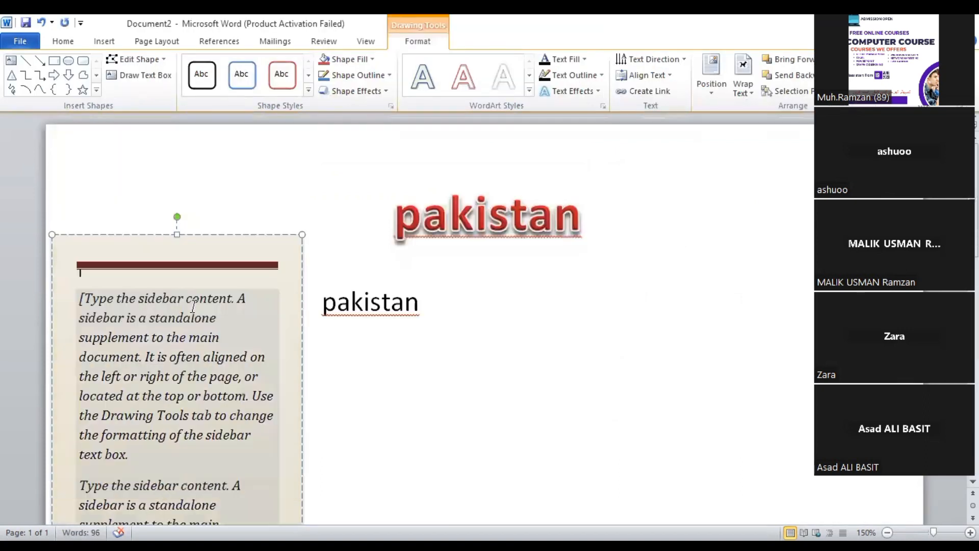